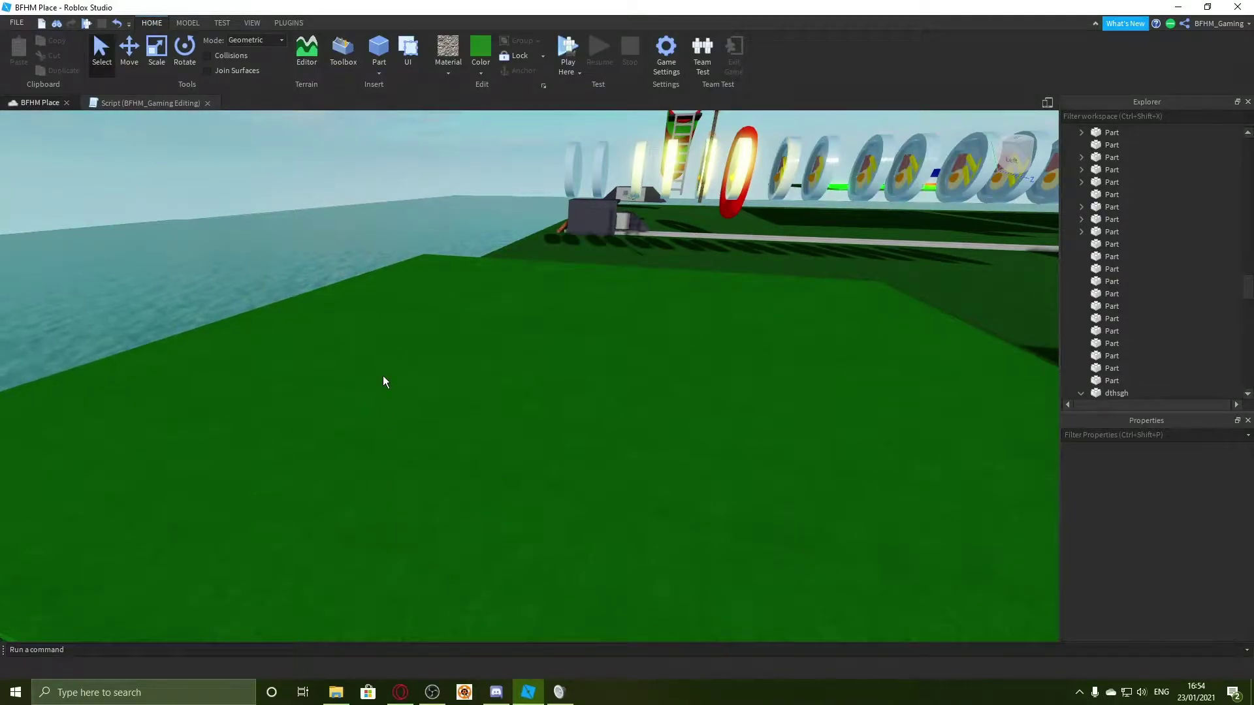
Step: Insert the saved Car model from the toolbox onto the green baseplate and inspect it
right_click_drag(383, 375, 382, 374)
left_click(343, 49)
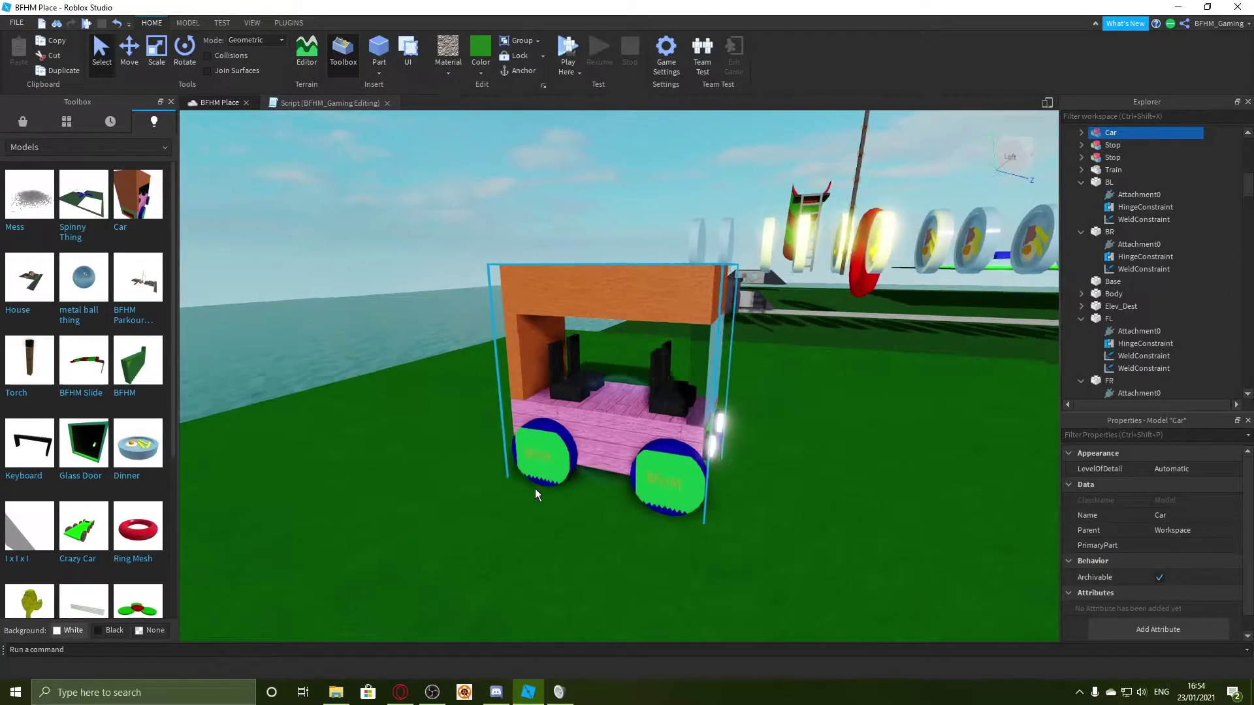
right_click_drag(535, 489, 534, 488)
right_click_drag(600, 435, 583, 559)
left_click_drag(584, 559, 572, 513)
Step: Examine the existing red car's wheels, springs and underside from several angles
right_click_drag(571, 512, 571, 514)
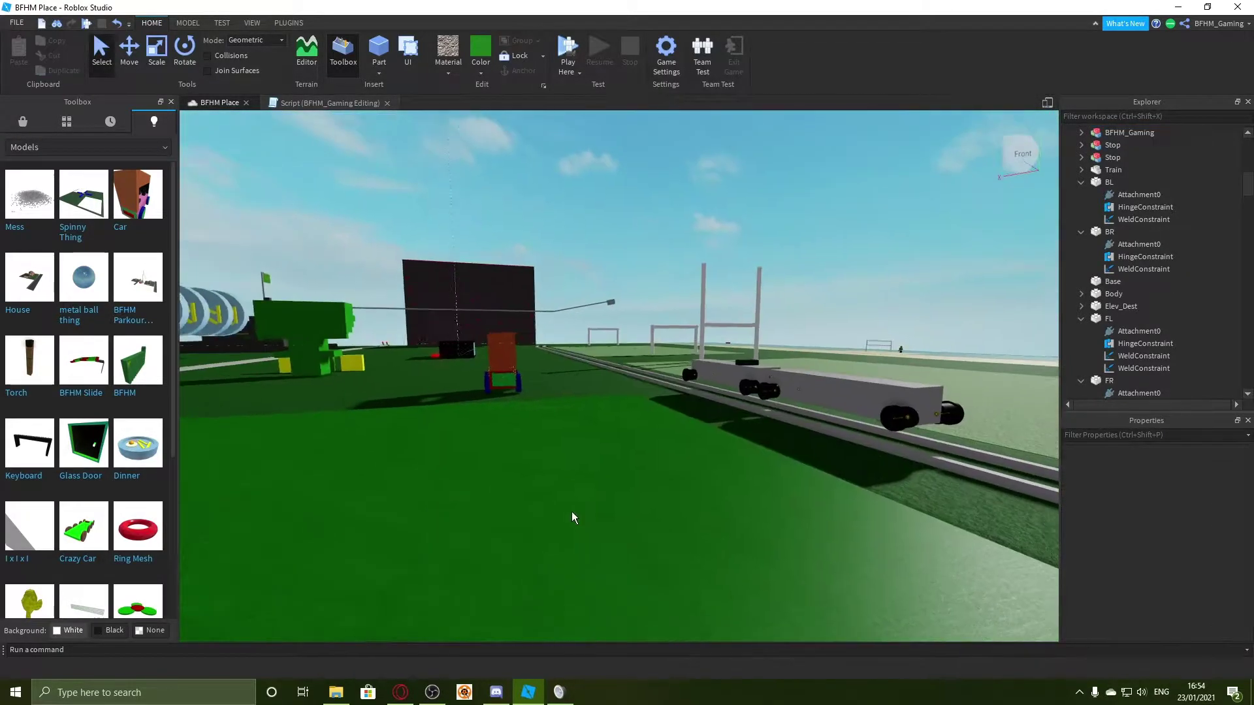
scroll(572, 518, "up", 10)
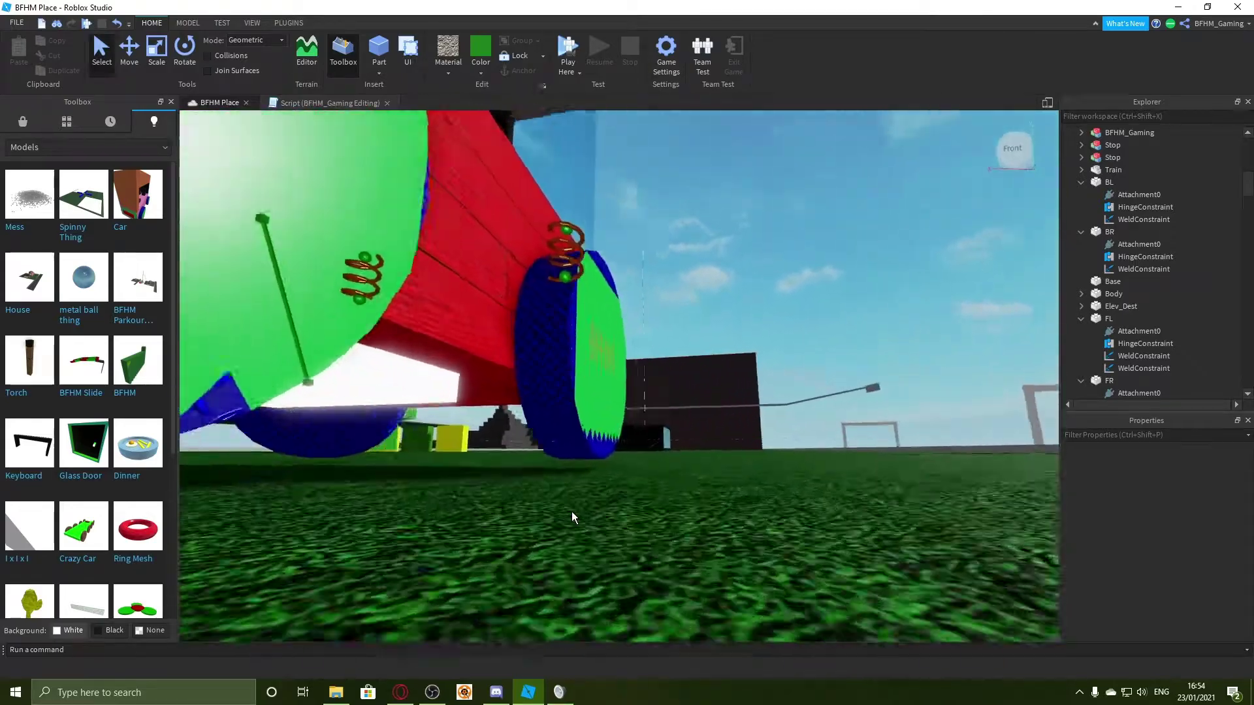
right_click_drag(572, 512, 572, 512)
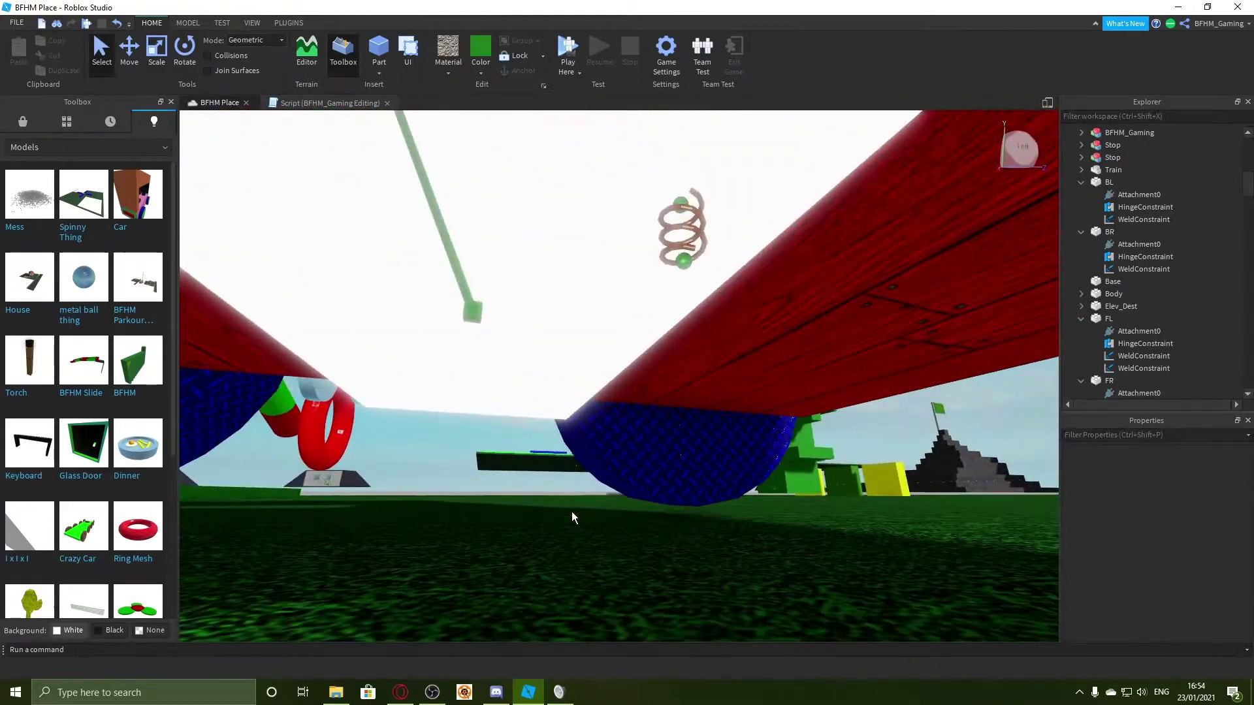
scroll(594, 359, "down", 3)
right_click_drag(569, 355, 568, 355)
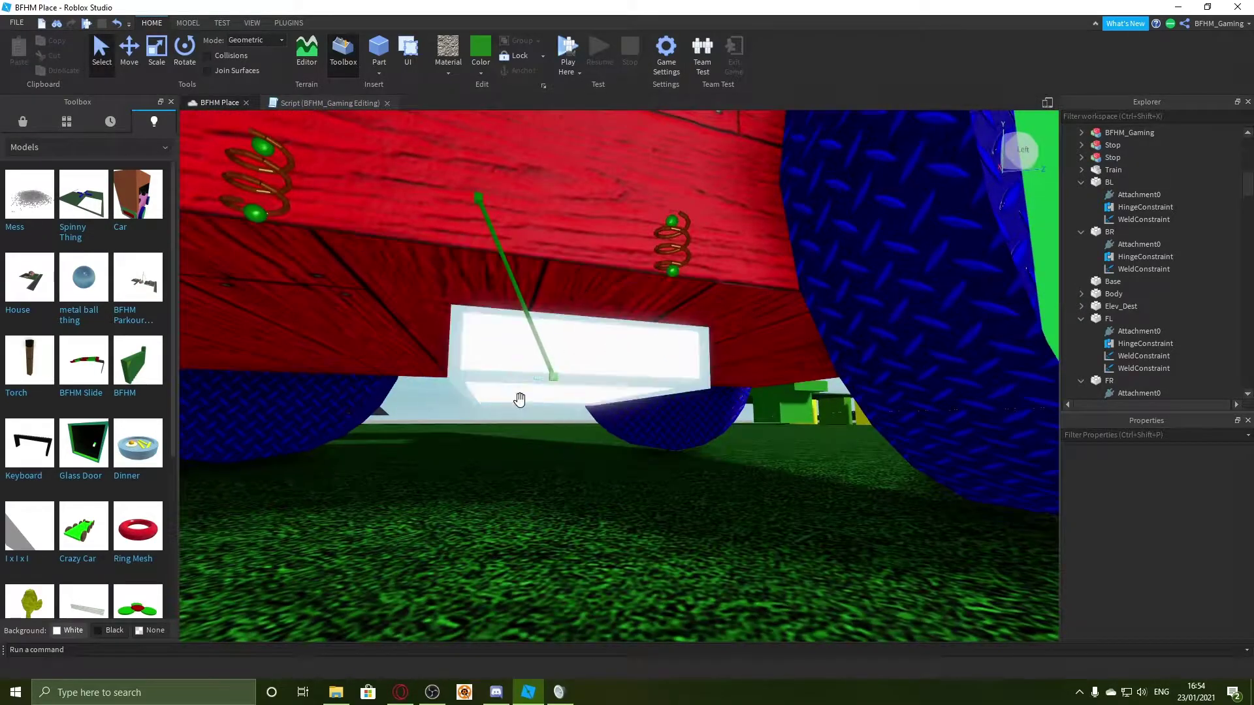
scroll(547, 417, "down", 10)
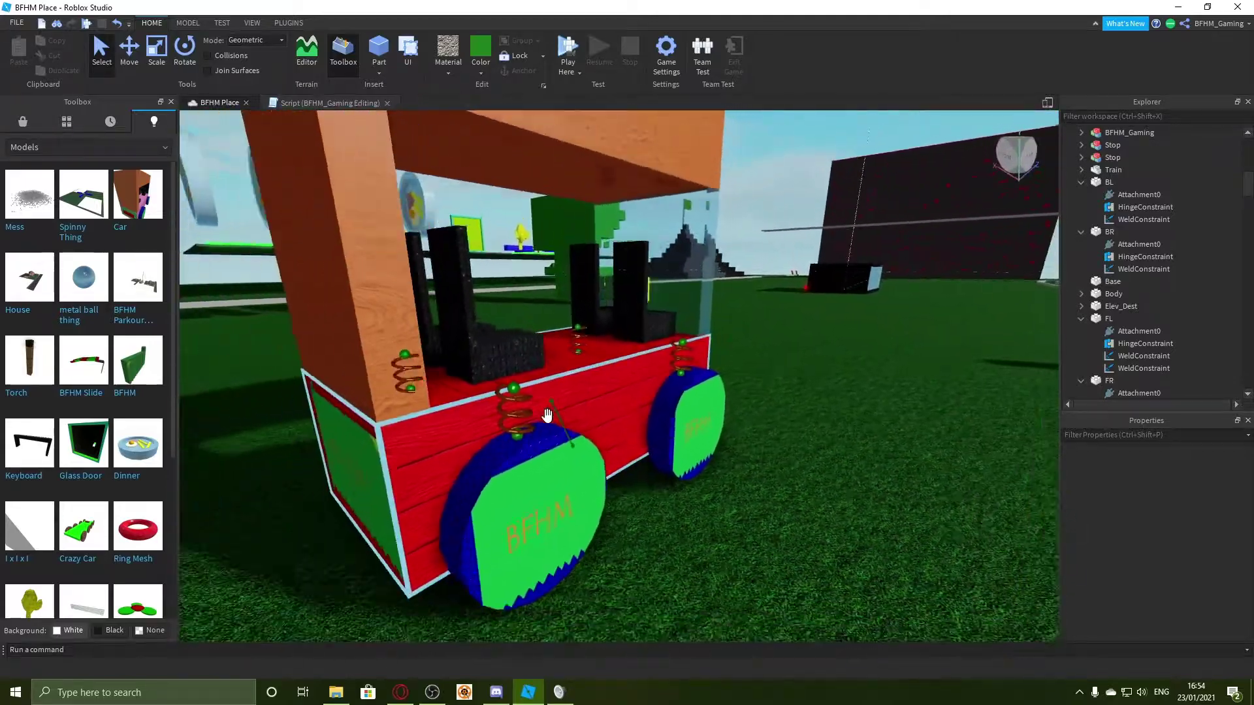
scroll(547, 417, "up", 10)
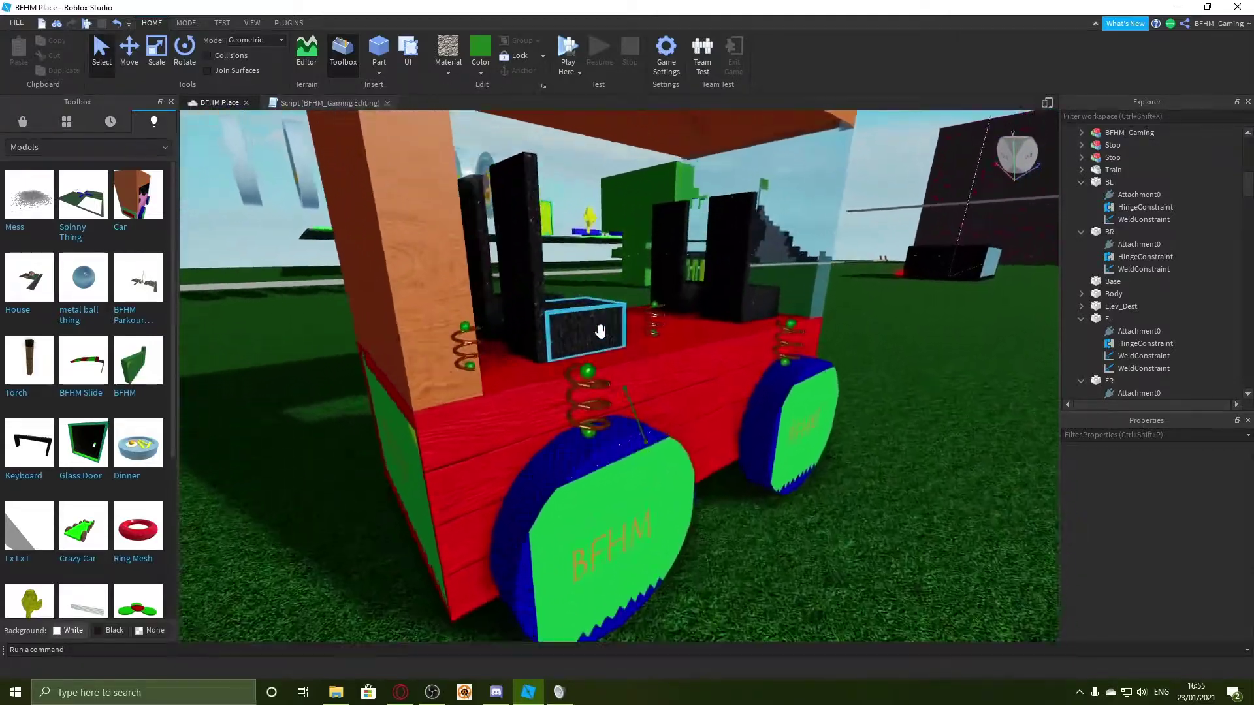
scroll(601, 331, "up", 10)
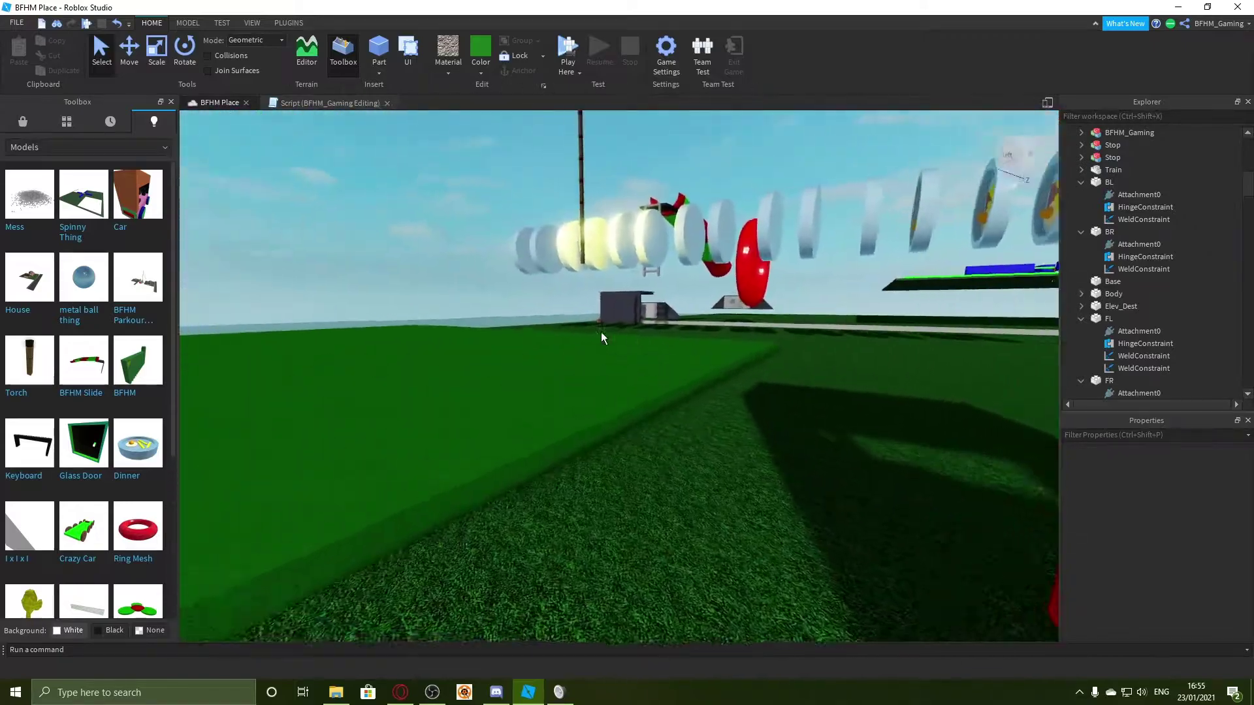
Step: Return to the empty green baseplate and close the toolbox and the open script
right_click_drag(601, 332, 601, 332)
key("w")
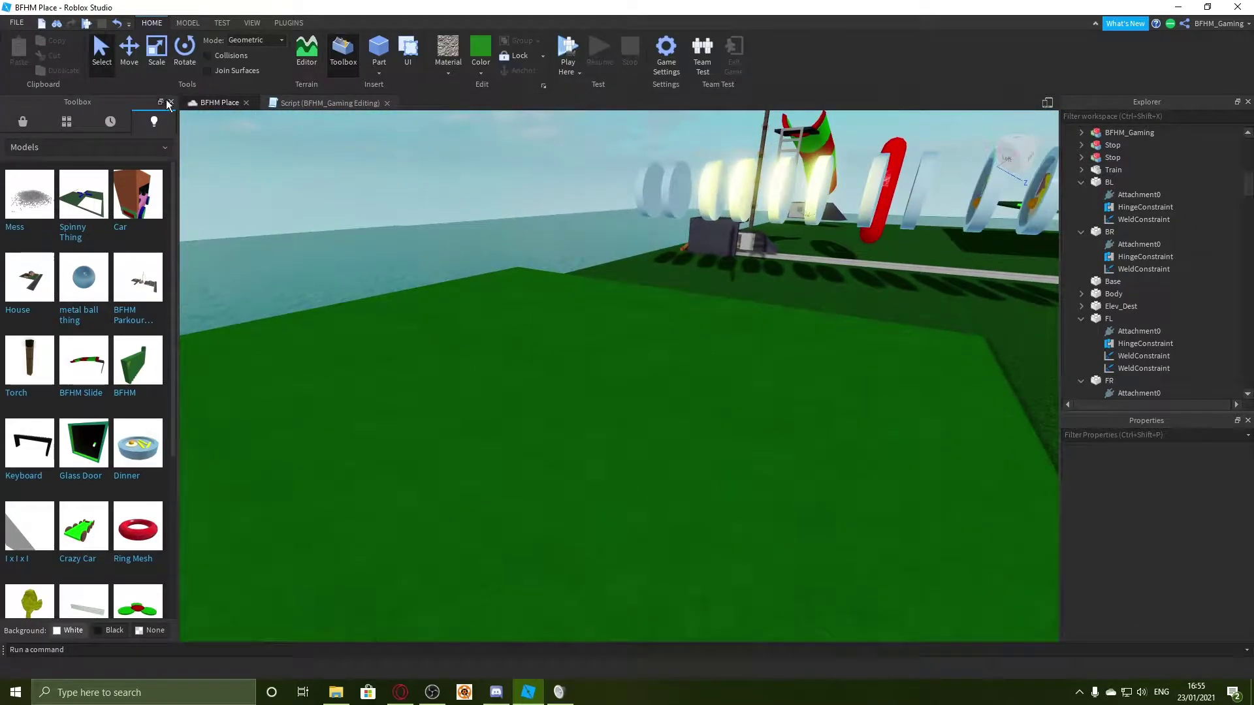
left_click(170, 102)
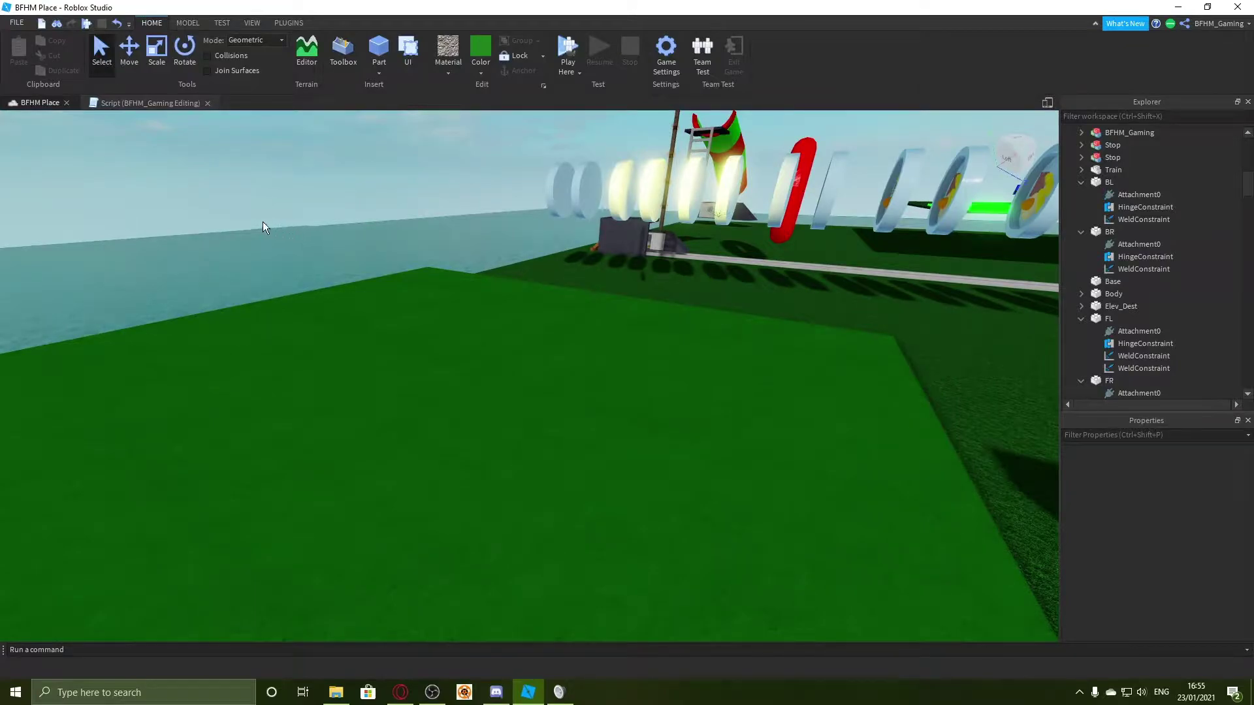
left_click(207, 103)
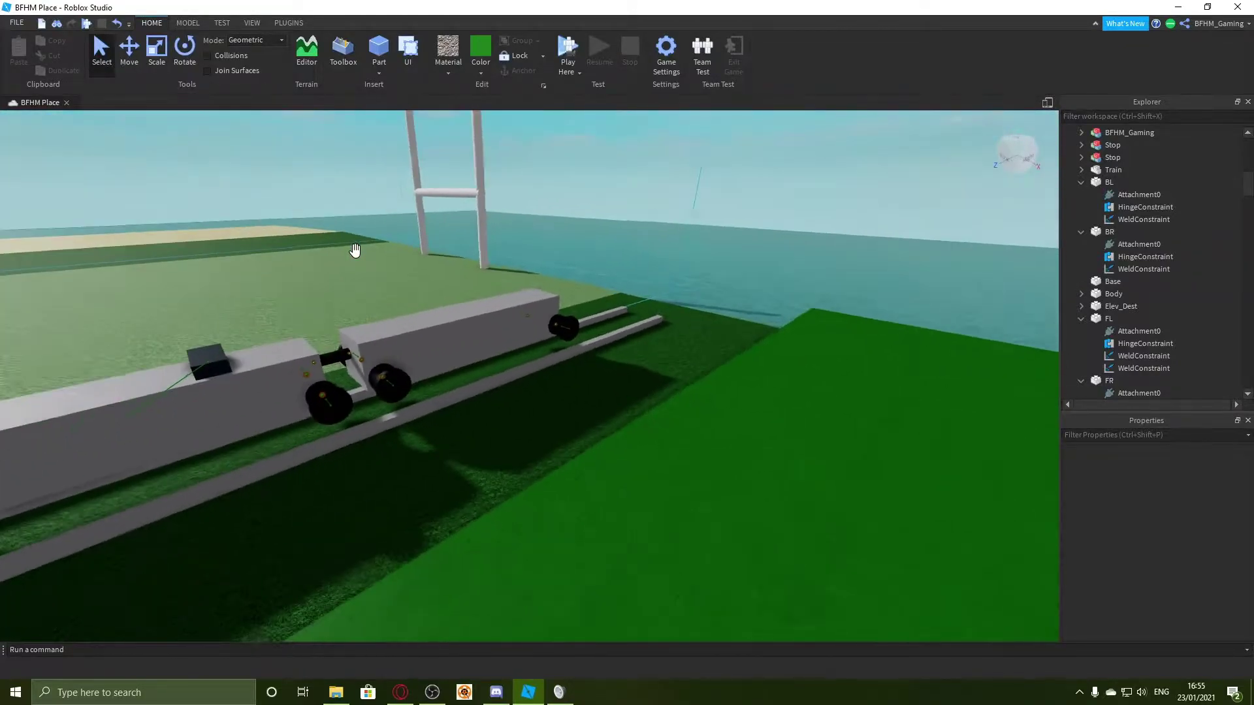
Step: Insert a block part on the green baseplate and raise it above the ground
right_click_drag(355, 251, 355, 251)
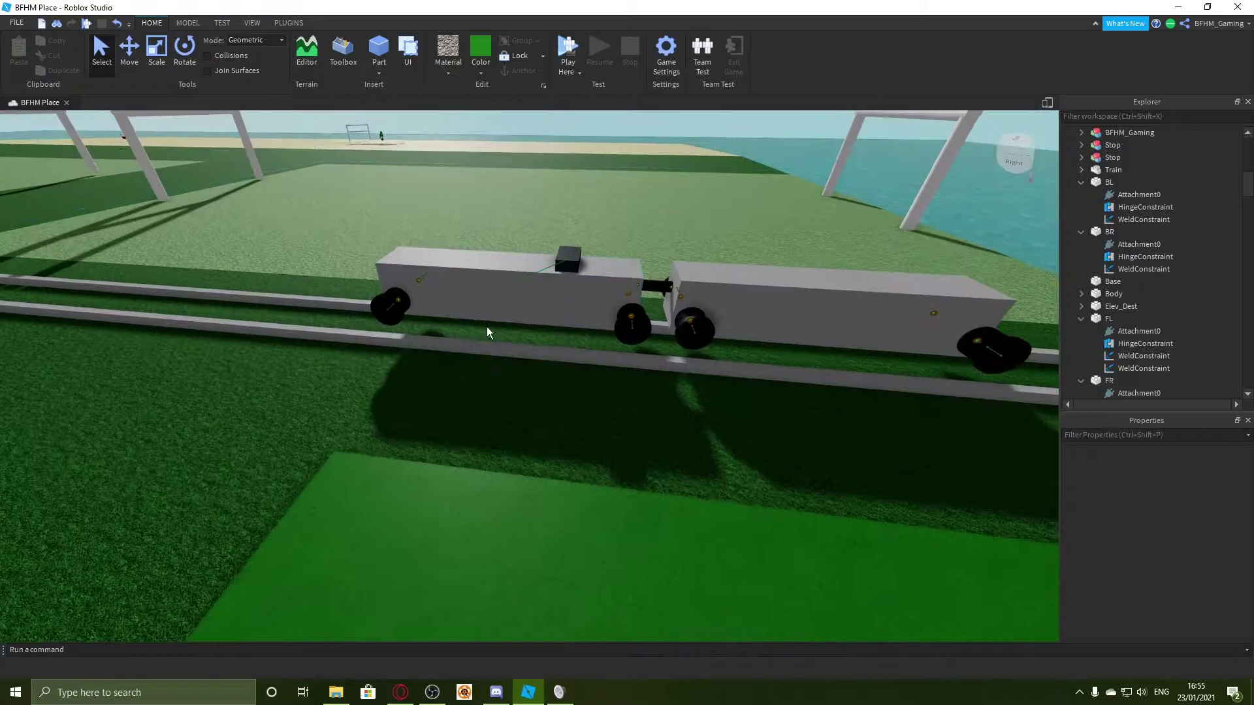
right_click_drag(488, 327, 492, 325)
left_click(378, 51)
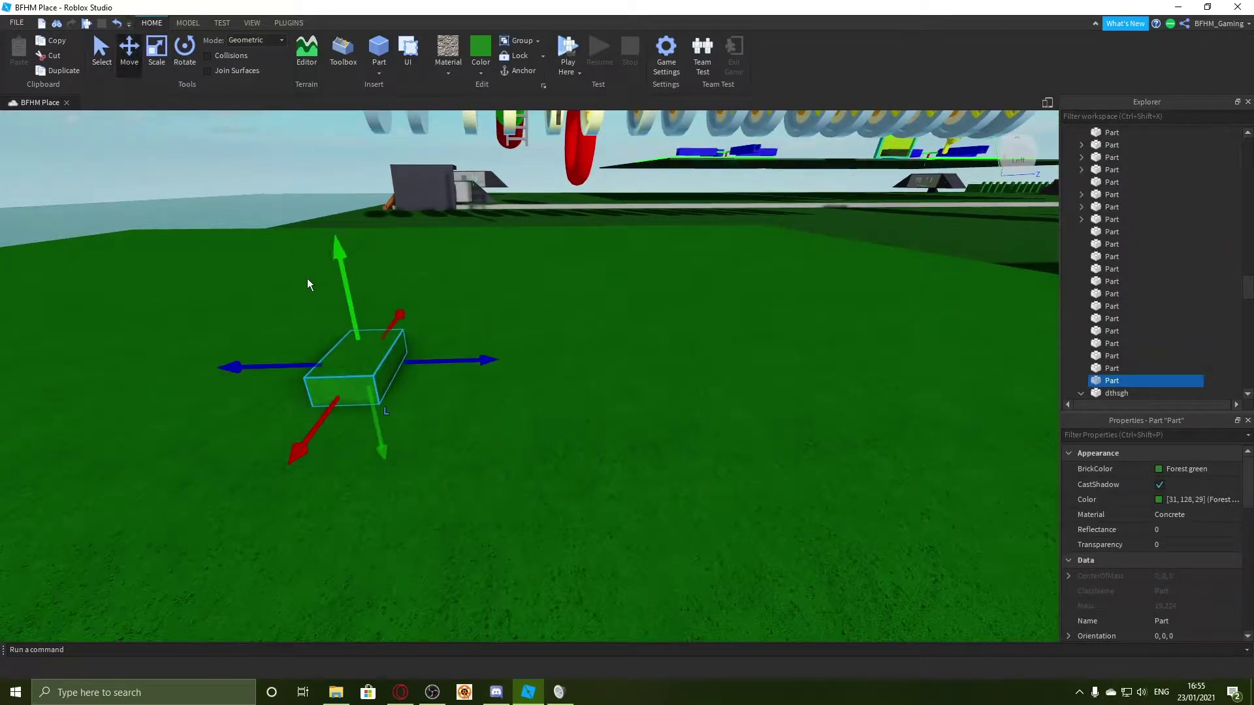
left_click_drag(344, 277, 316, 198)
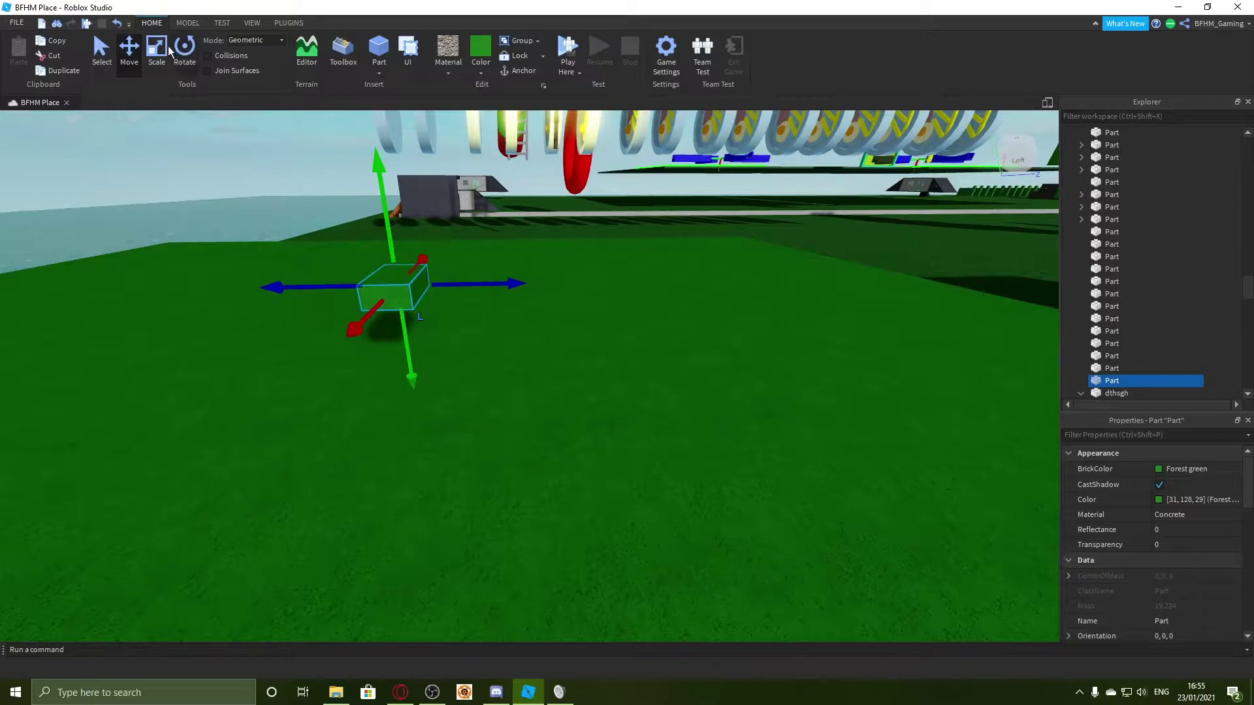
Step: Scale the new block horizontally in both directions into a wide, flat slab
key("d")
right_click_drag(432, 303, 432, 303)
left_click_drag(389, 282, 609, 325)
key("d")
right_click_drag(538, 305, 537, 305)
left_click_drag(482, 300, 340, 311)
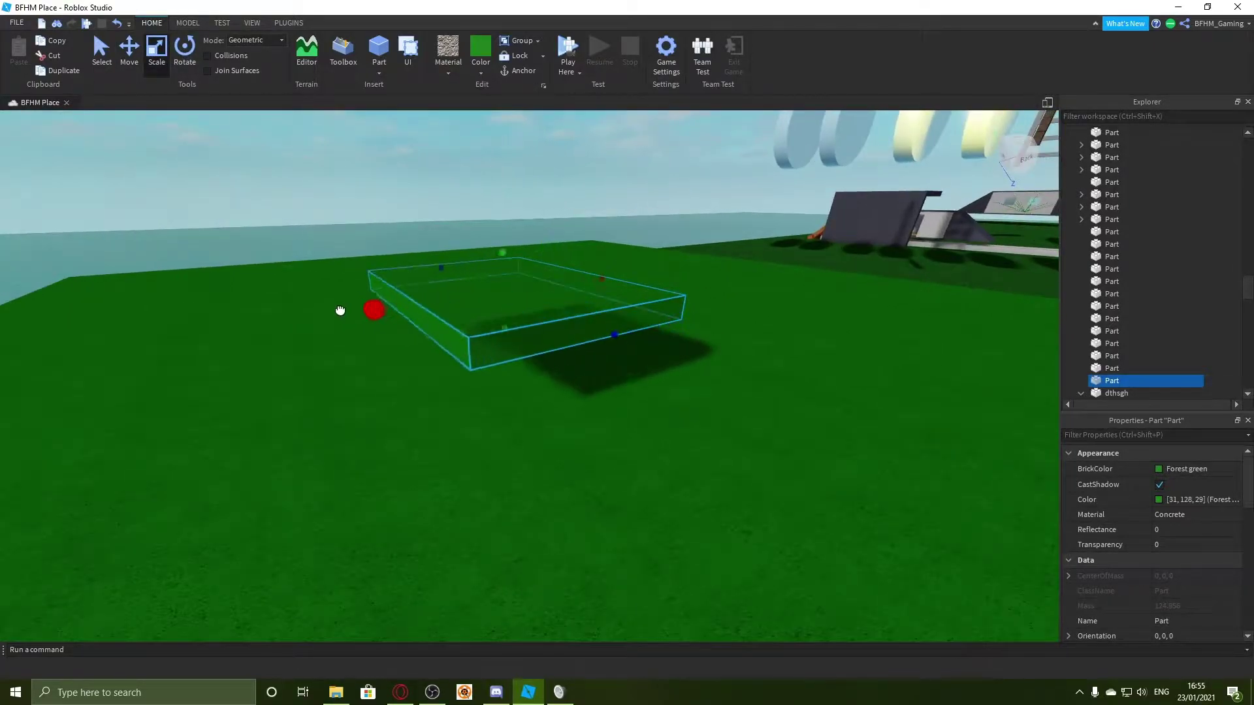
Step: Thicken the slab and reduce its width to form a long box-shaped vehicle body
left_click_drag(498, 241, 487, 204)
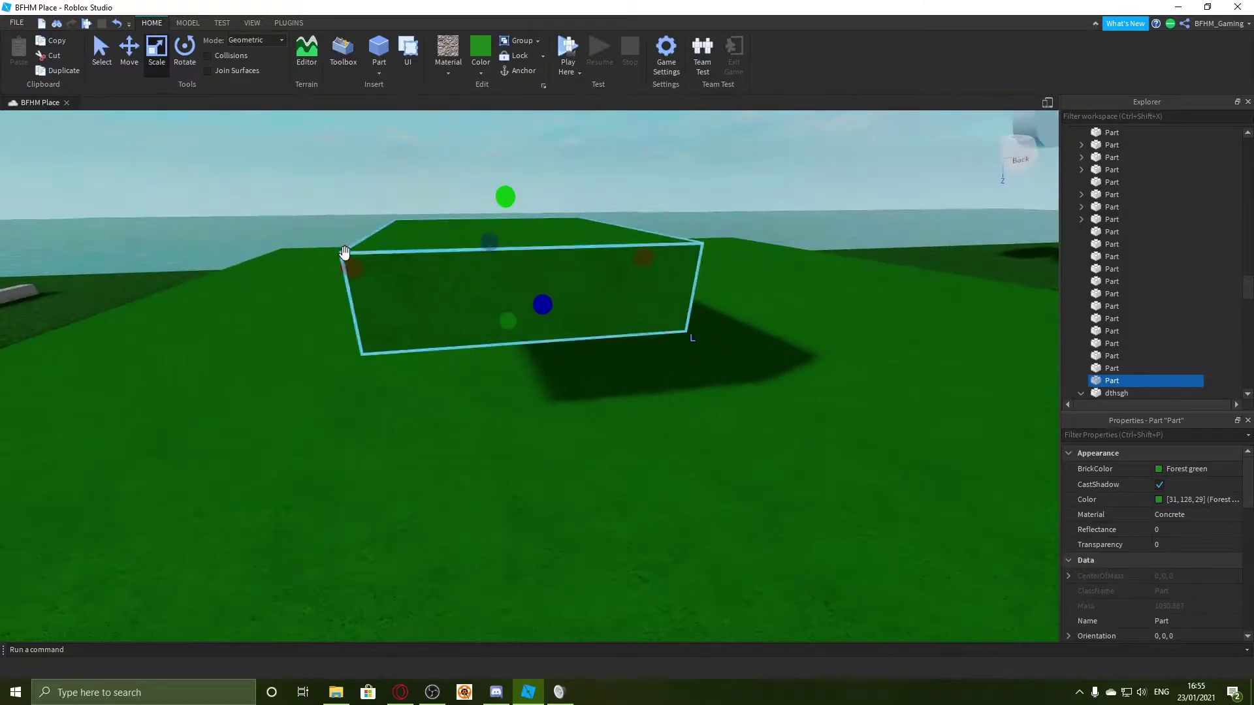
left_click_drag(345, 253, 501, 461)
left_click_drag(597, 291, 609, 238)
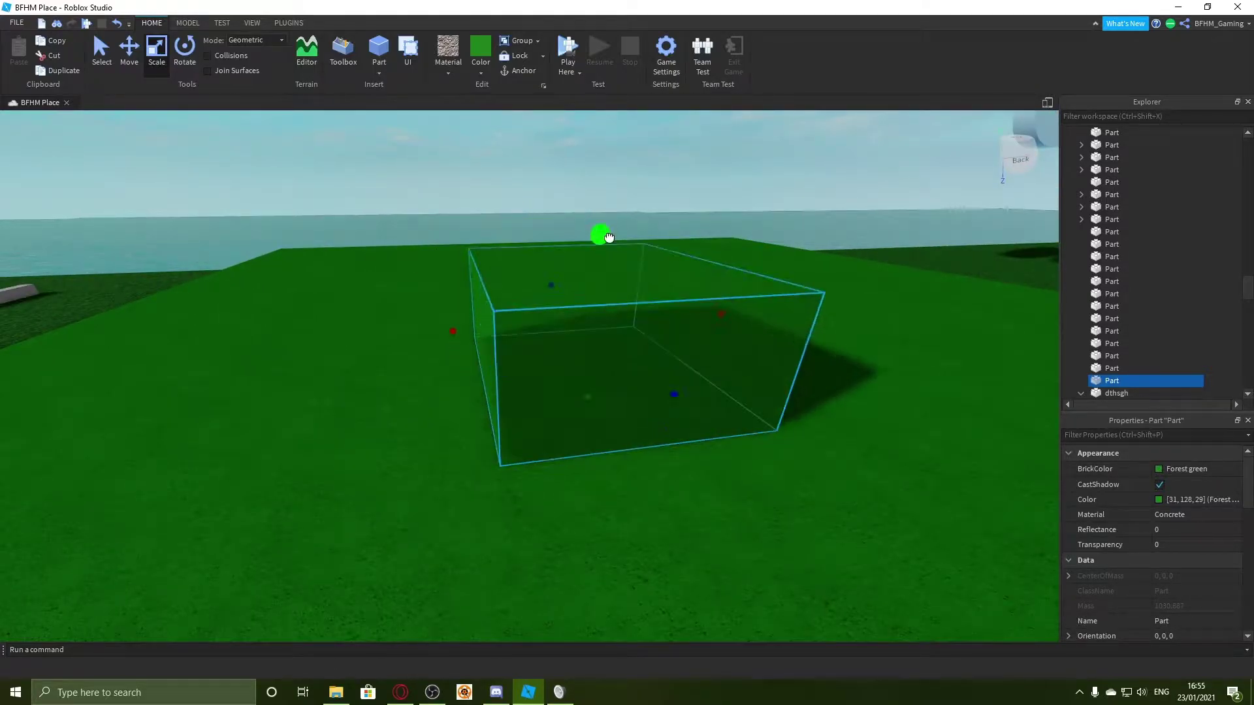
left_click_drag(591, 390, 591, 336)
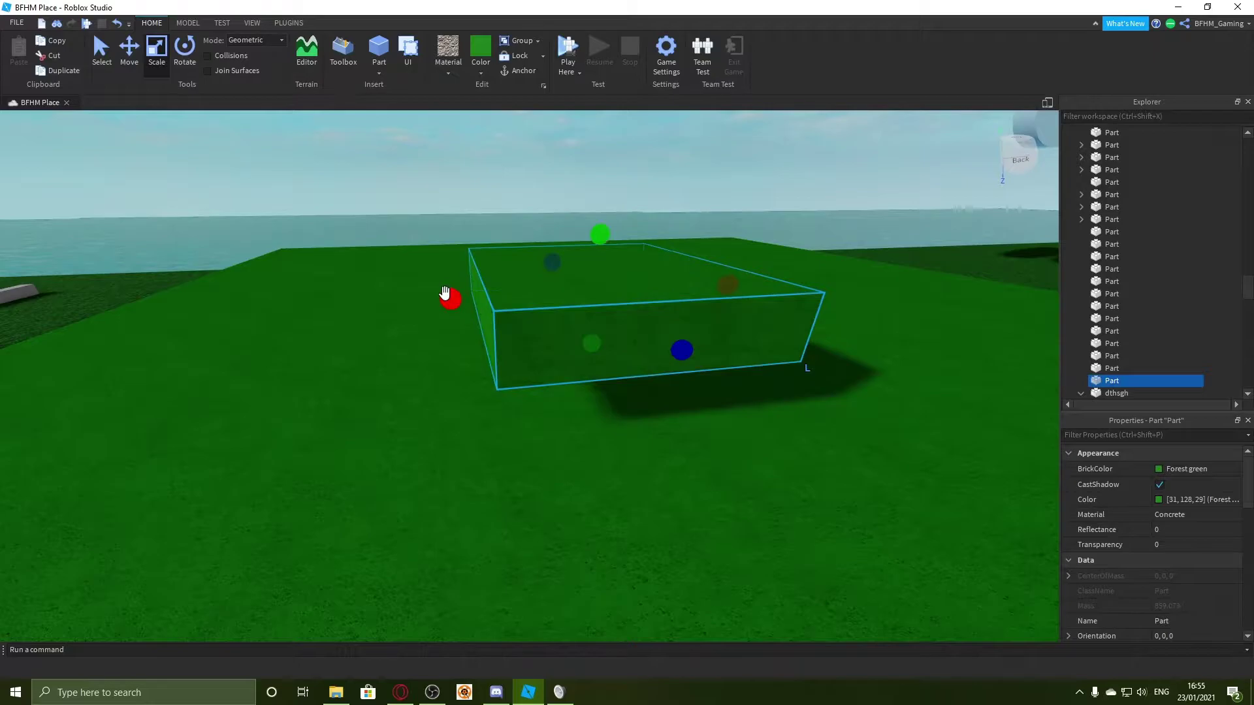
left_click_drag(445, 293, 552, 299)
Step: Colour the vehicle body New Yeller and fine-tune its width and height
left_click(481, 73)
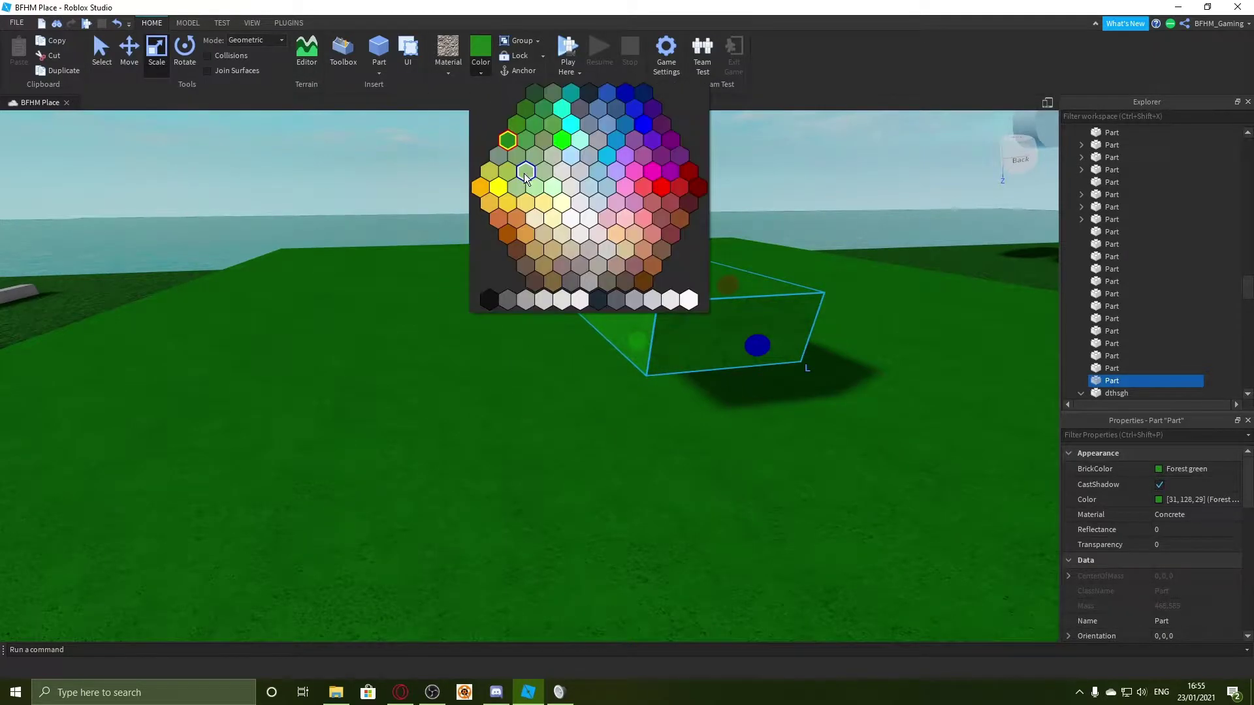
left_click(499, 187)
right_click_drag(526, 257, 526, 257)
left_click_drag(495, 318, 448, 319)
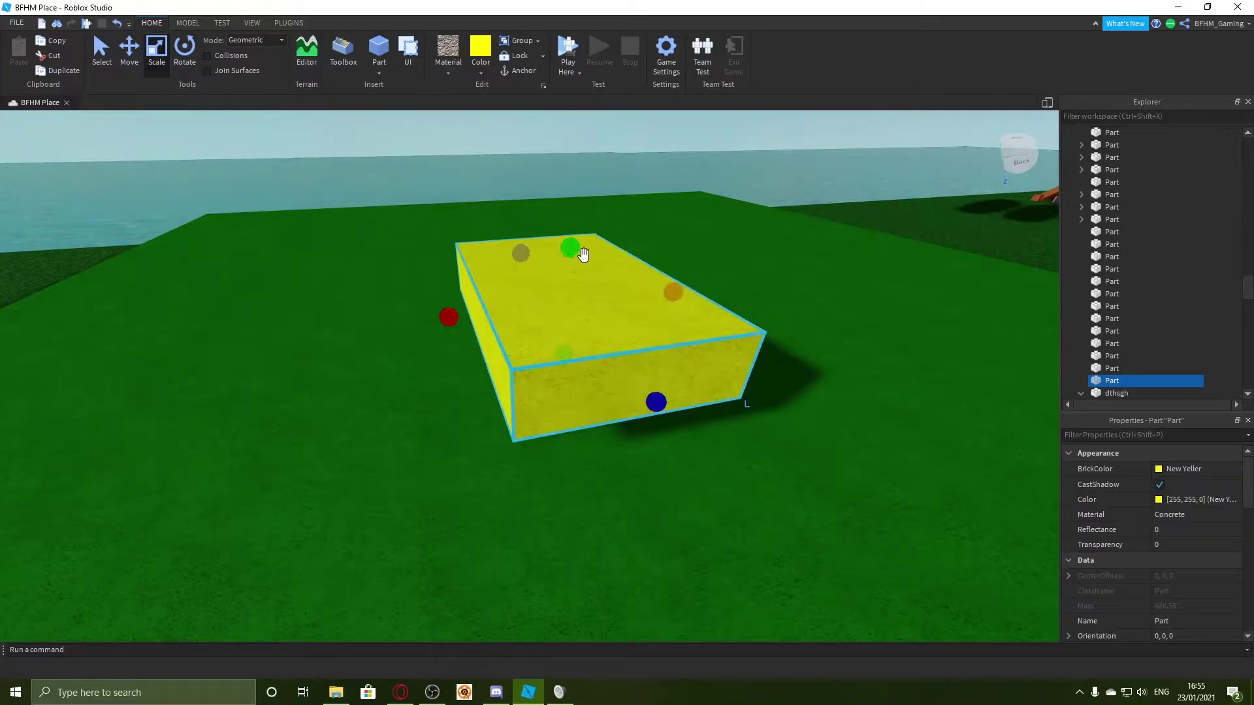
left_click_drag(576, 252, 576, 243)
left_click_drag(449, 314, 470, 297)
right_click_drag(469, 295, 468, 295)
left_click(943, 296)
Step: Insert a cylinder at the yellow body's corner, coloured Really black with the CorrodedMetal material
key("q")
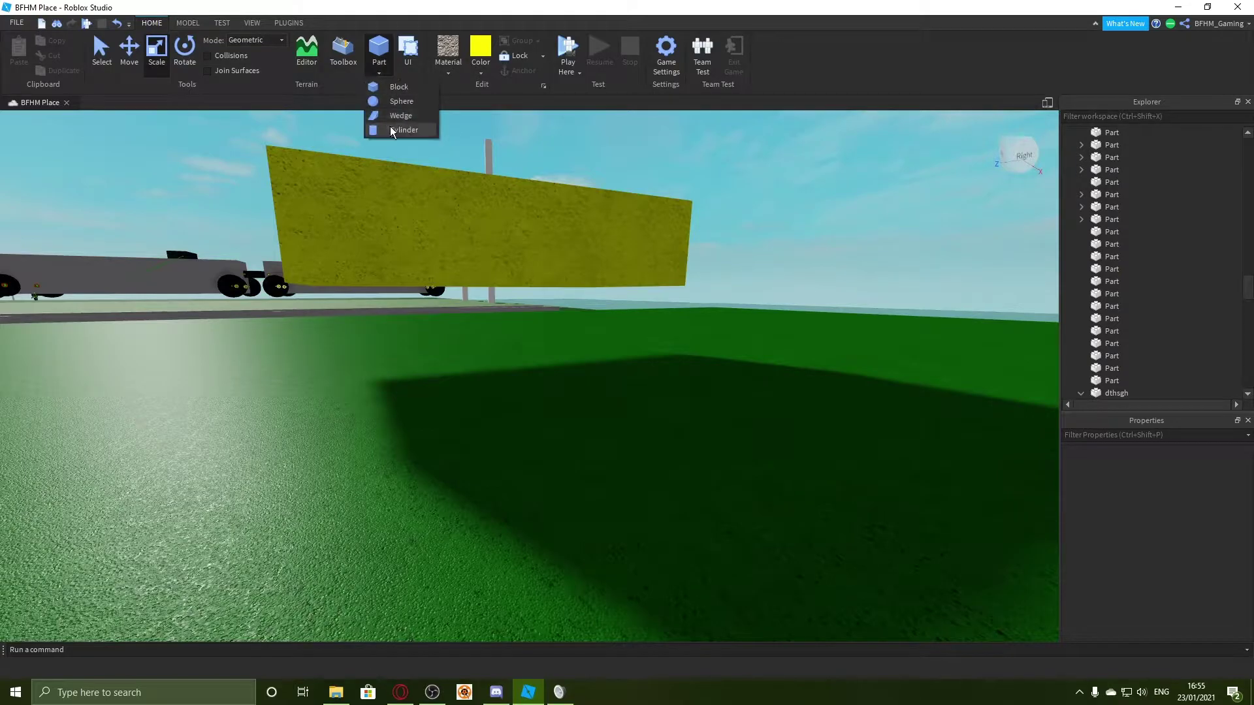
left_click(399, 130)
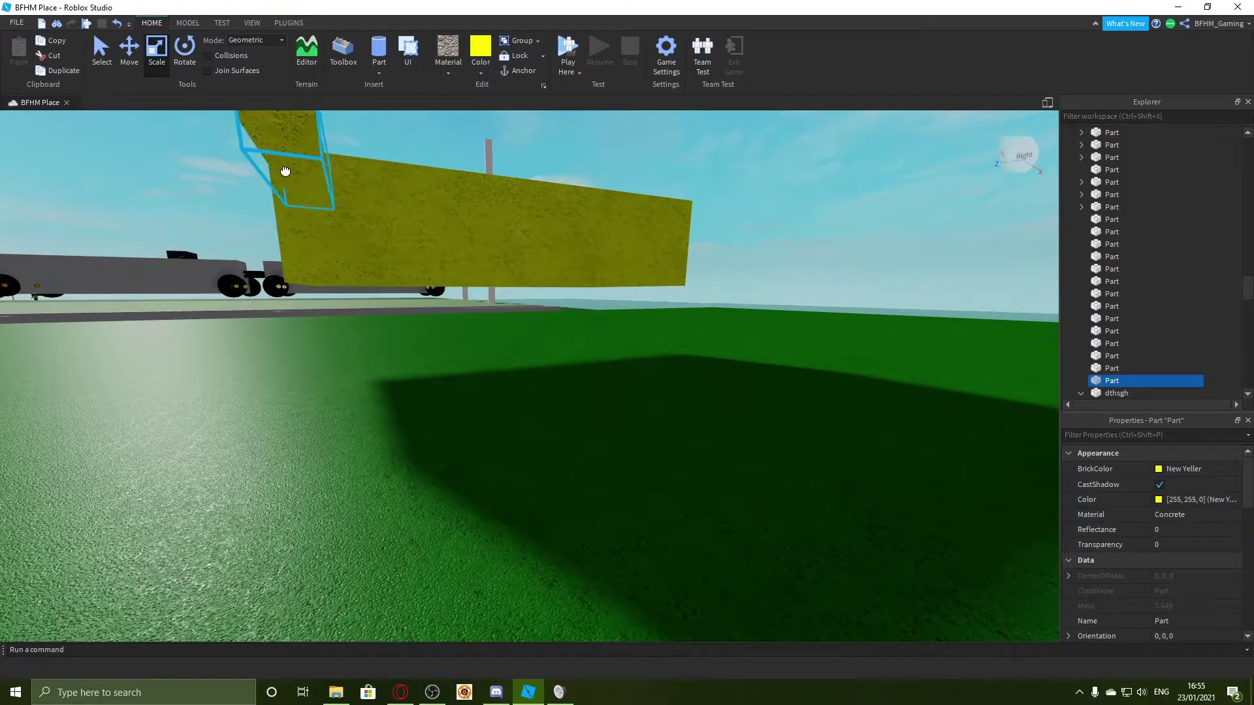
left_click(479, 59)
left_click(490, 301)
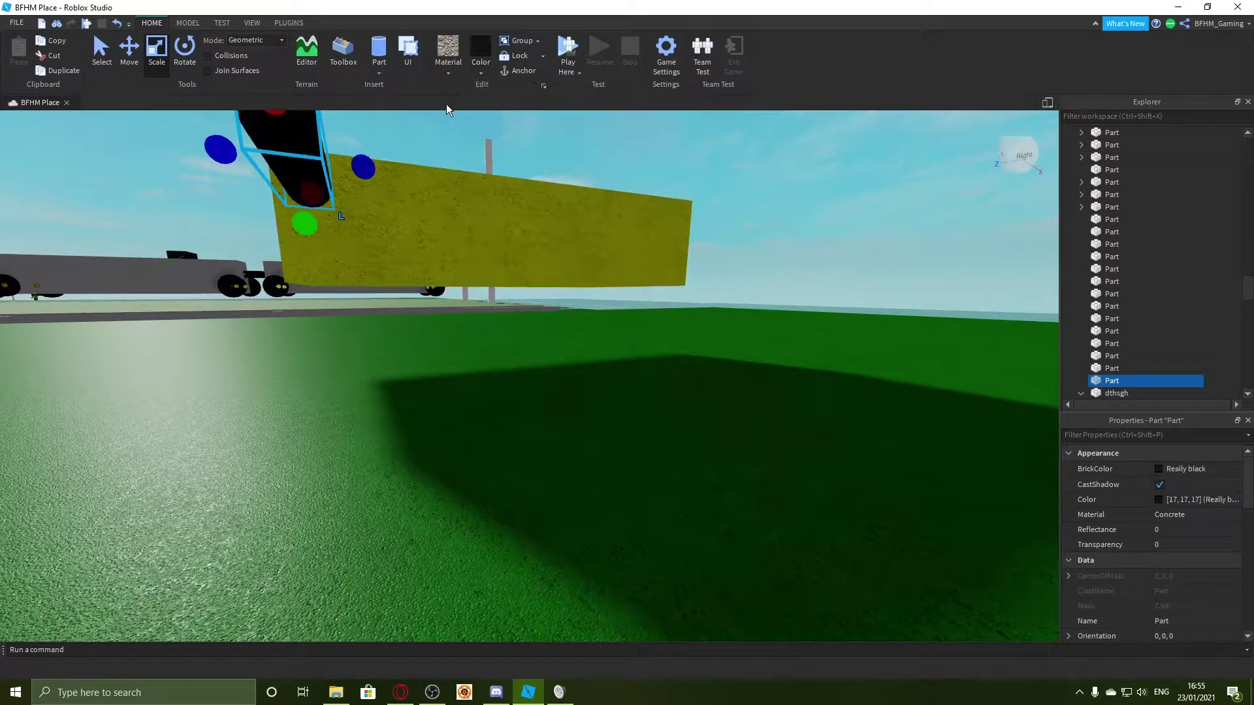
left_click(448, 55)
left_click(460, 135)
Step: Set the move snap to 0.5 studs and enlarge the cylinder's diameter at the end of the yellow body
right_click_drag(458, 139, 456, 138)
key("e")
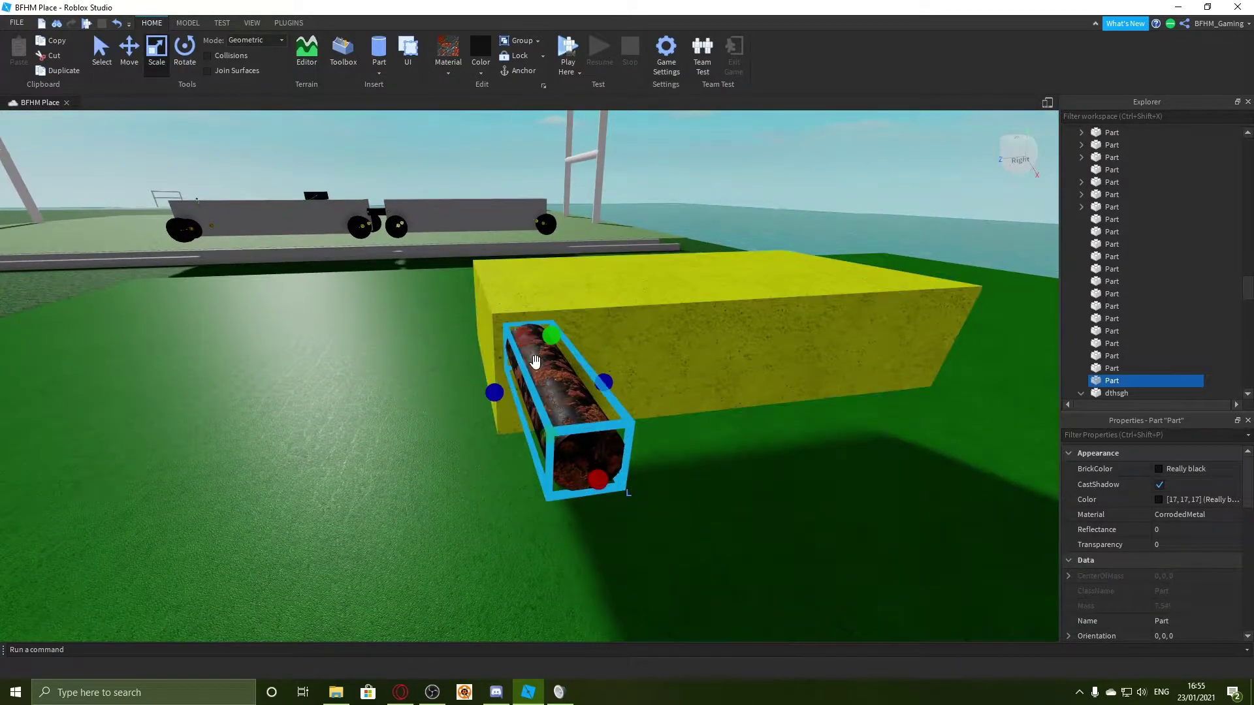
mouse_move(508, 318)
left_mouse_down()
mouse_move(529, 358)
mouse_move(498, 313)
left_mouse_up()
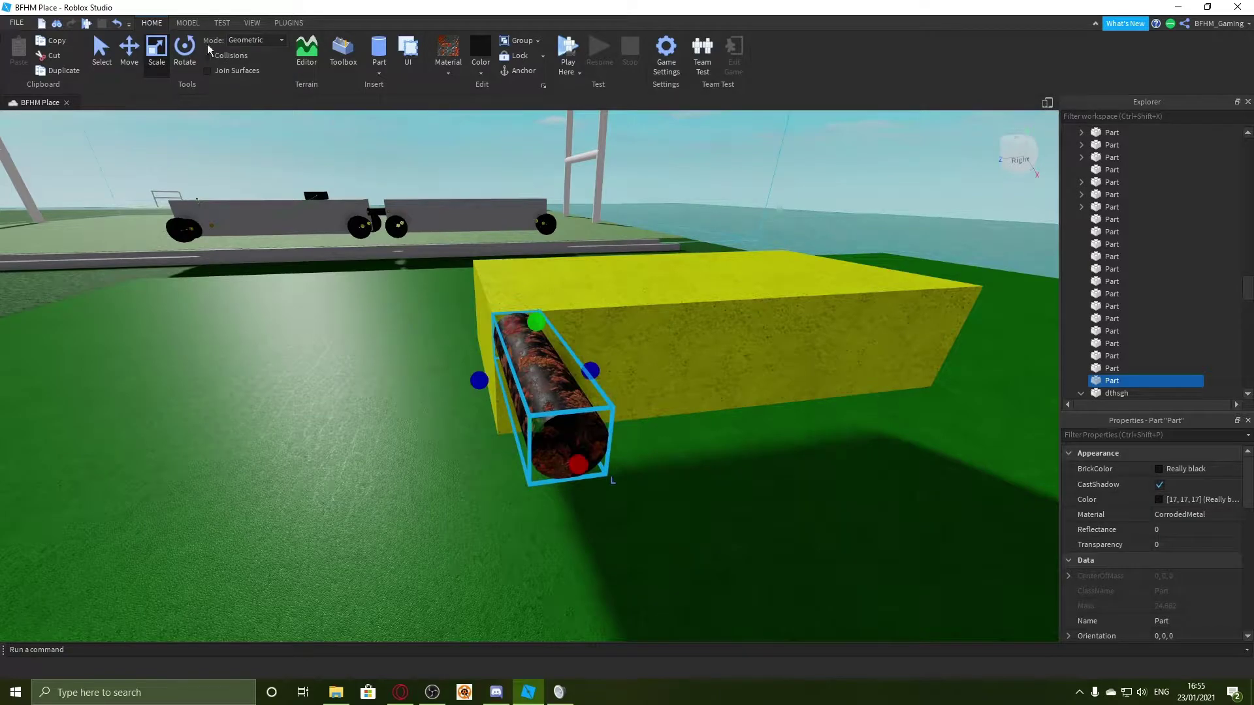
left_click(189, 23)
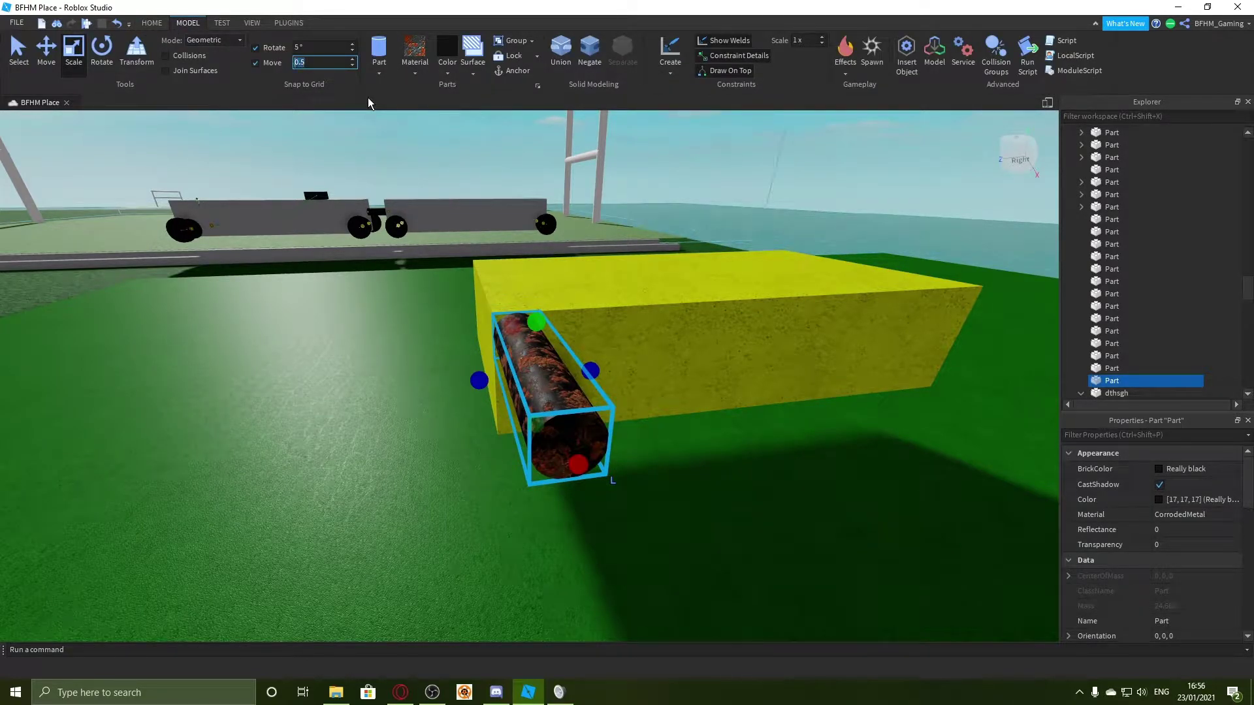
key("d")
right_click_drag(554, 314, 526, 372)
left_click_drag(527, 374, 638, 381)
right_click_drag(597, 408, 567, 308)
key("q")
left_click_drag(555, 278, 553, 344)
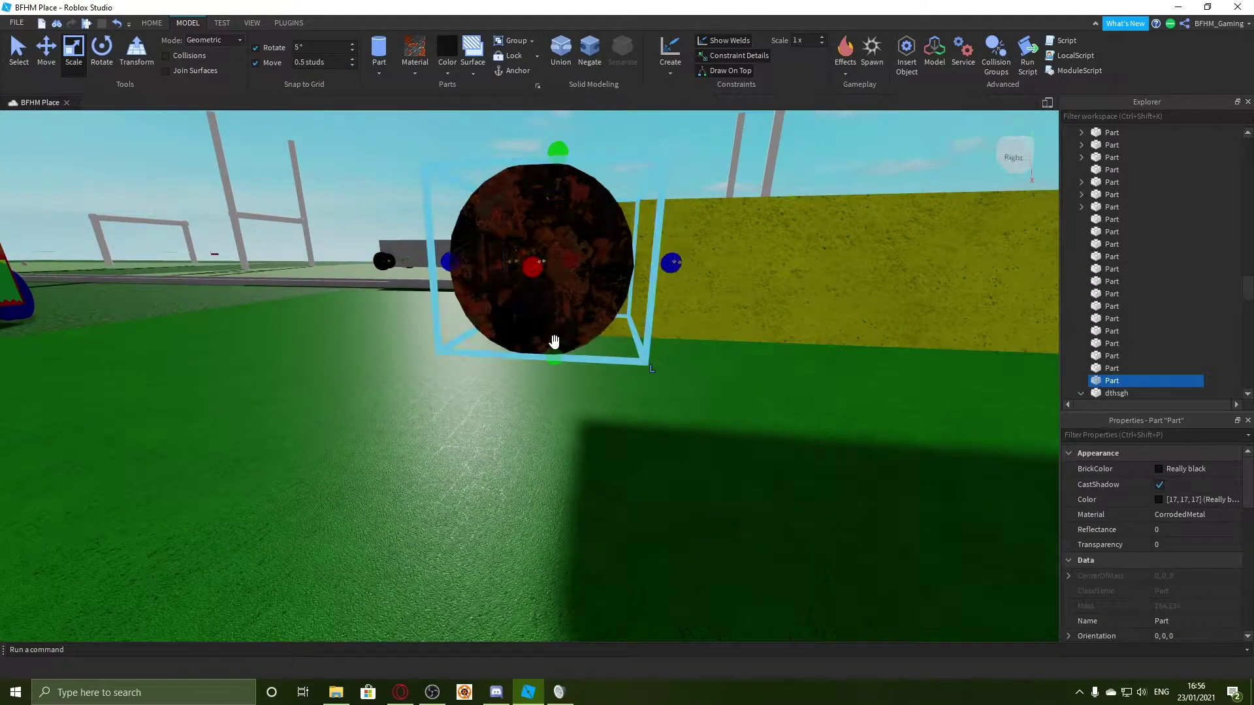
Step: Shorten the cylinder along its axis into a thin wheel disc against the yellow body's side
key("d")
right_click_drag(554, 345, 512, 324)
left_click_drag(425, 288, 630, 295)
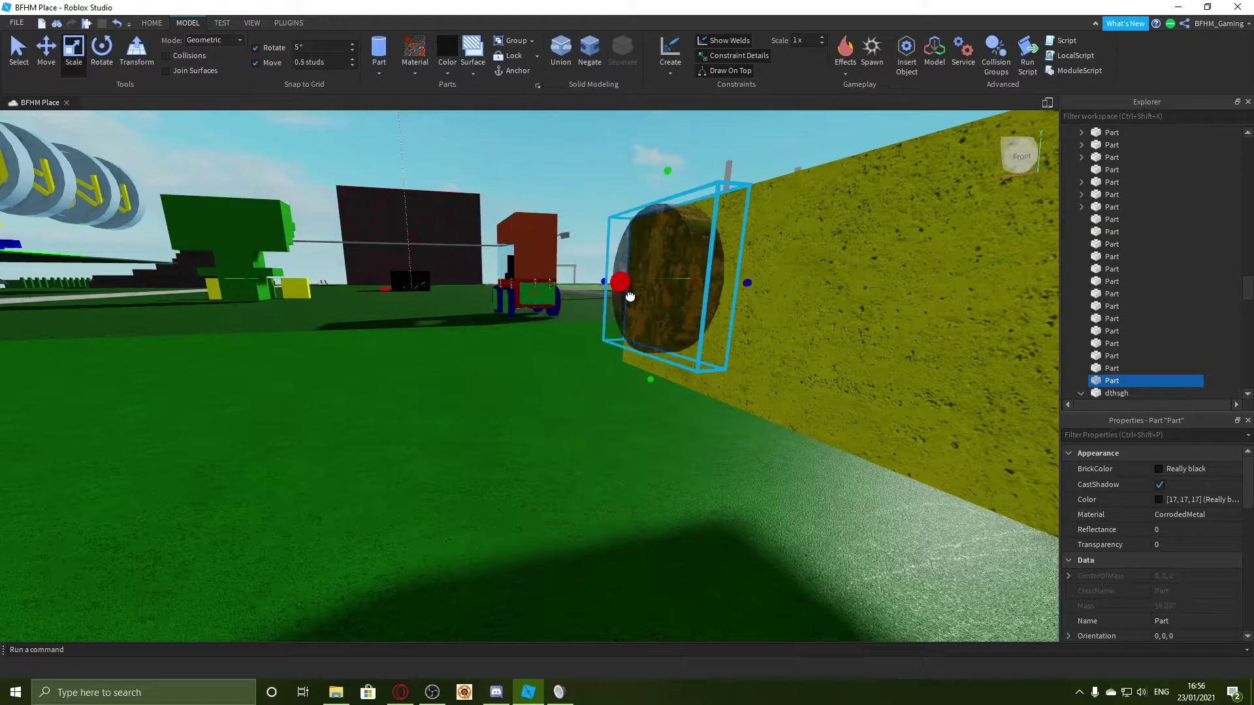
Step: Resize the wheel disc's diameter so it extends below the underside of the yellow body
right_click_drag(630, 295, 629, 321)
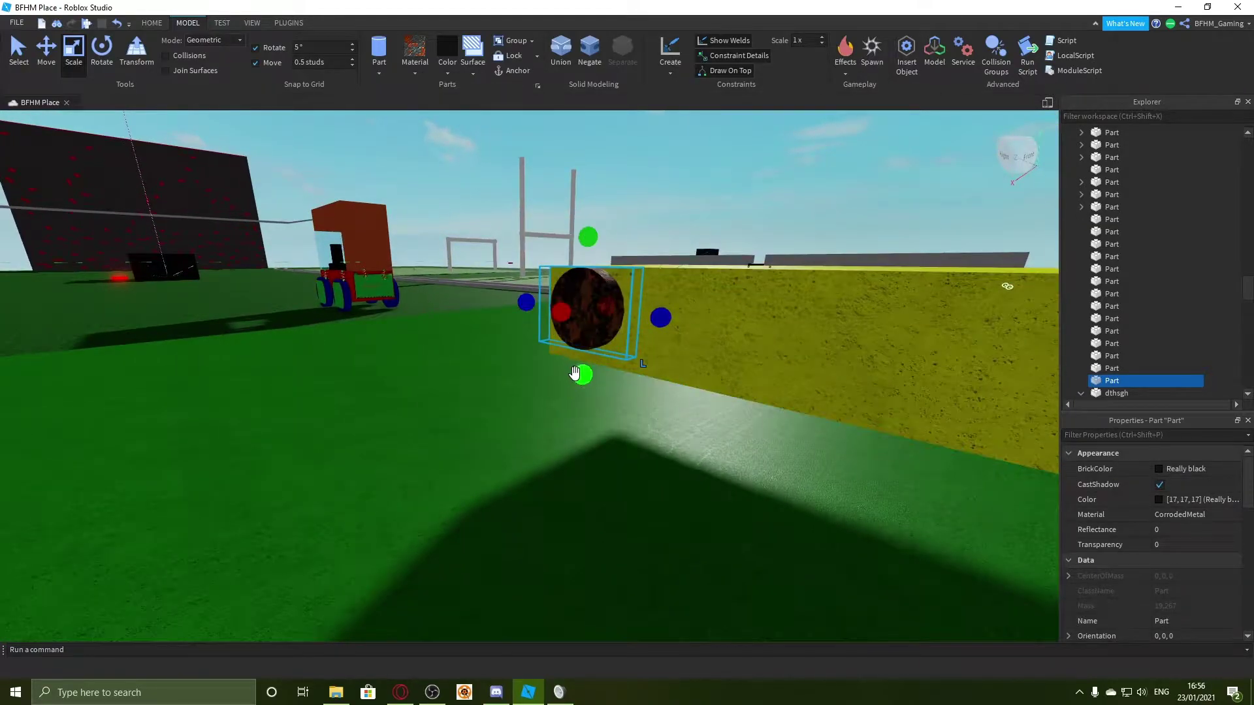
key("a")
right_click_drag(653, 339, 591, 311)
key("q")
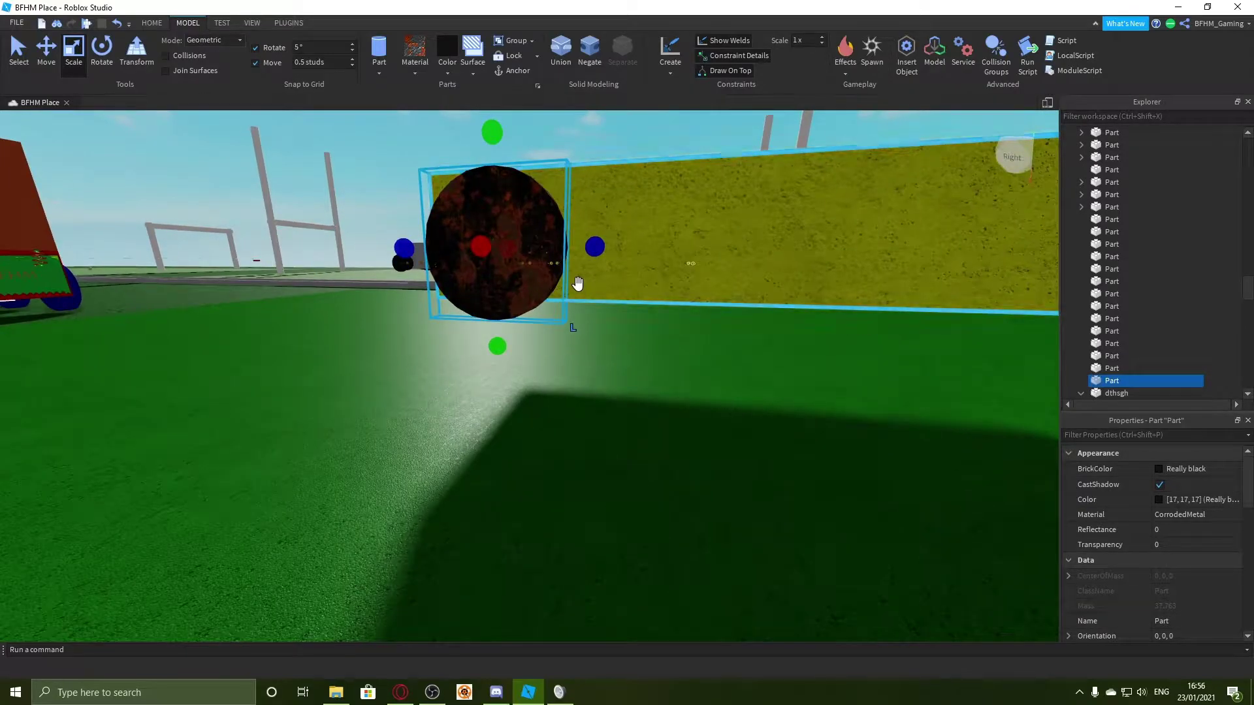
left_click_drag(587, 242, 610, 271)
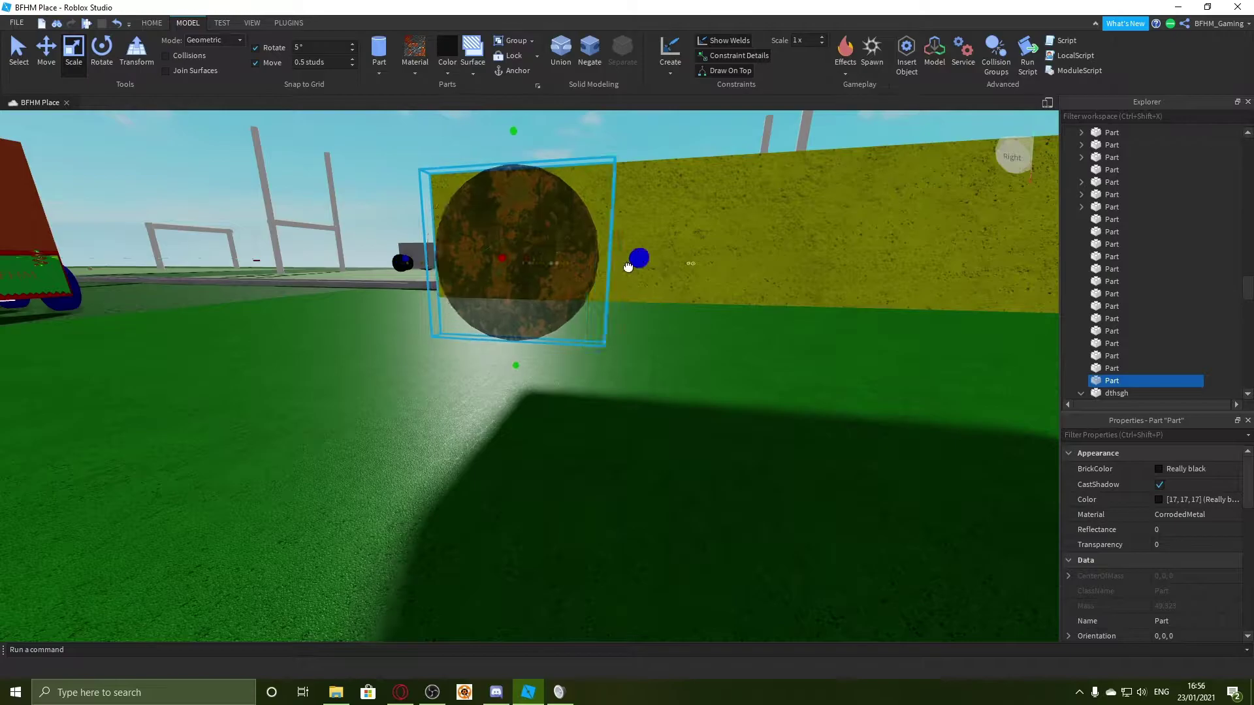
left_click_drag(515, 369, 515, 390)
Step: Move the wheel disc outward along its axis to leave a small gap beside the yellow body, and deselect it
key("a")
right_click_drag(499, 363, 92, 11)
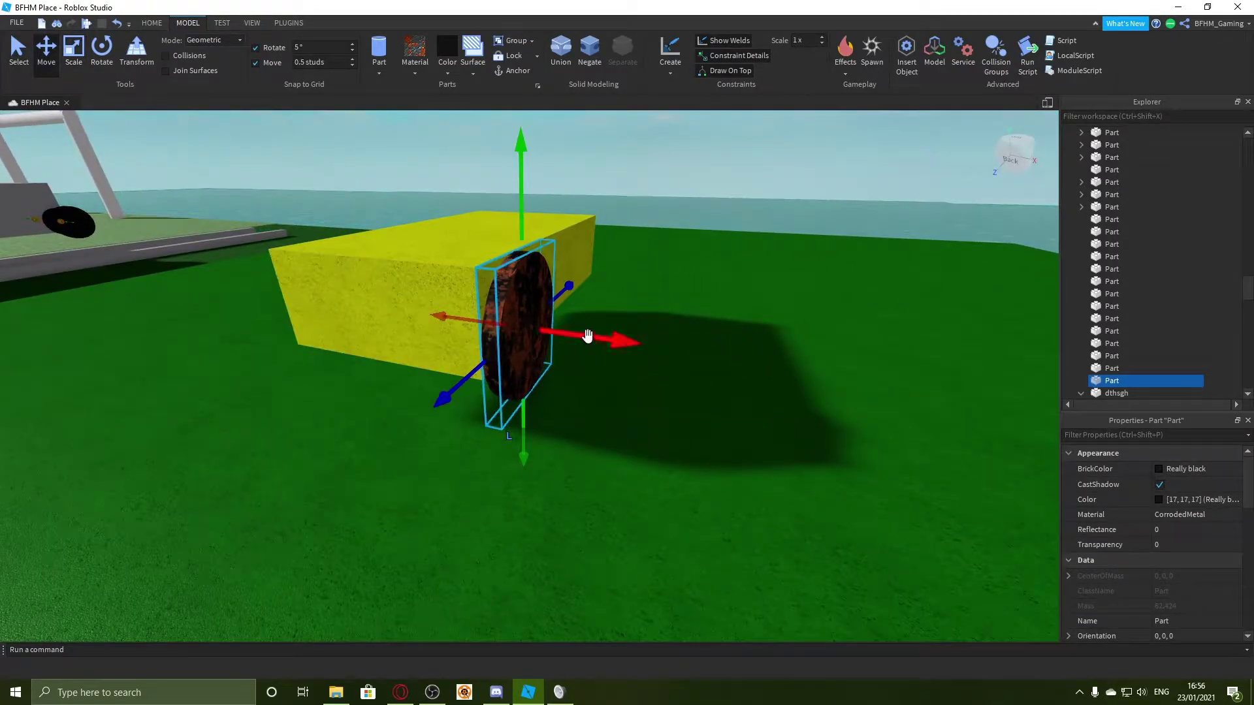
left_click_drag(588, 337, 599, 341)
key("a")
right_click_drag(529, 307, 560, 268)
key("d")
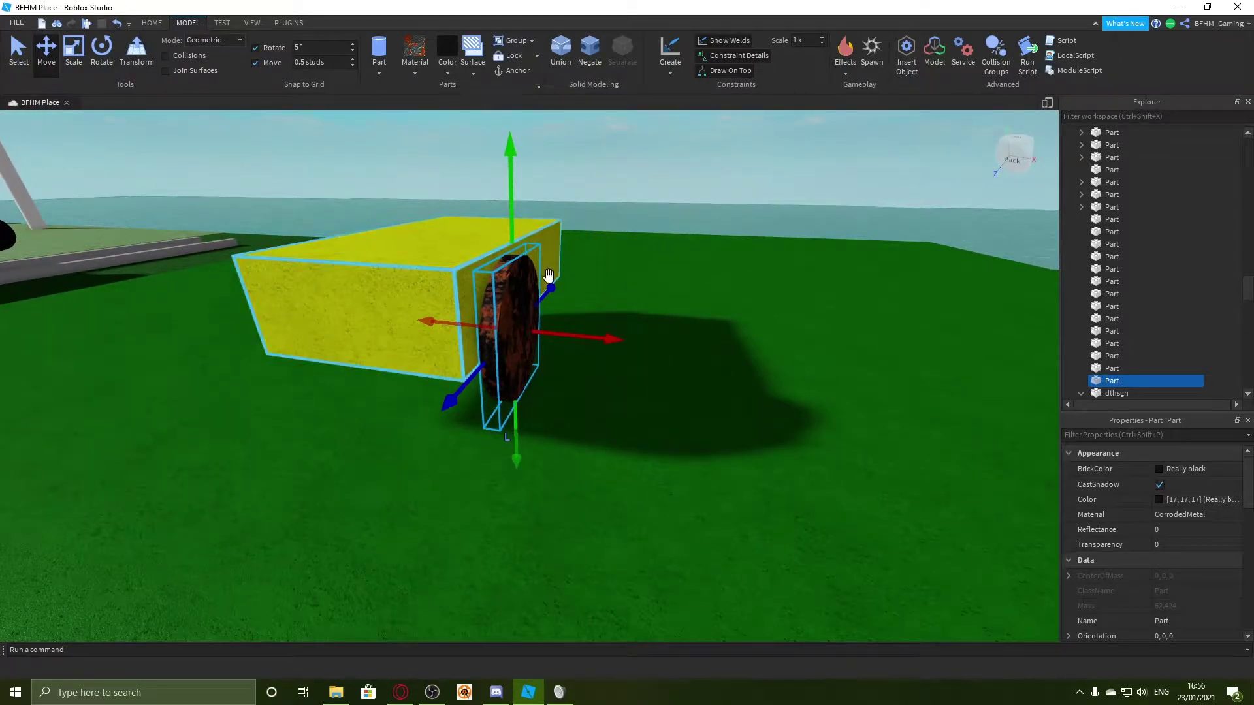
left_click(648, 182)
scroll(649, 181, "up", 4)
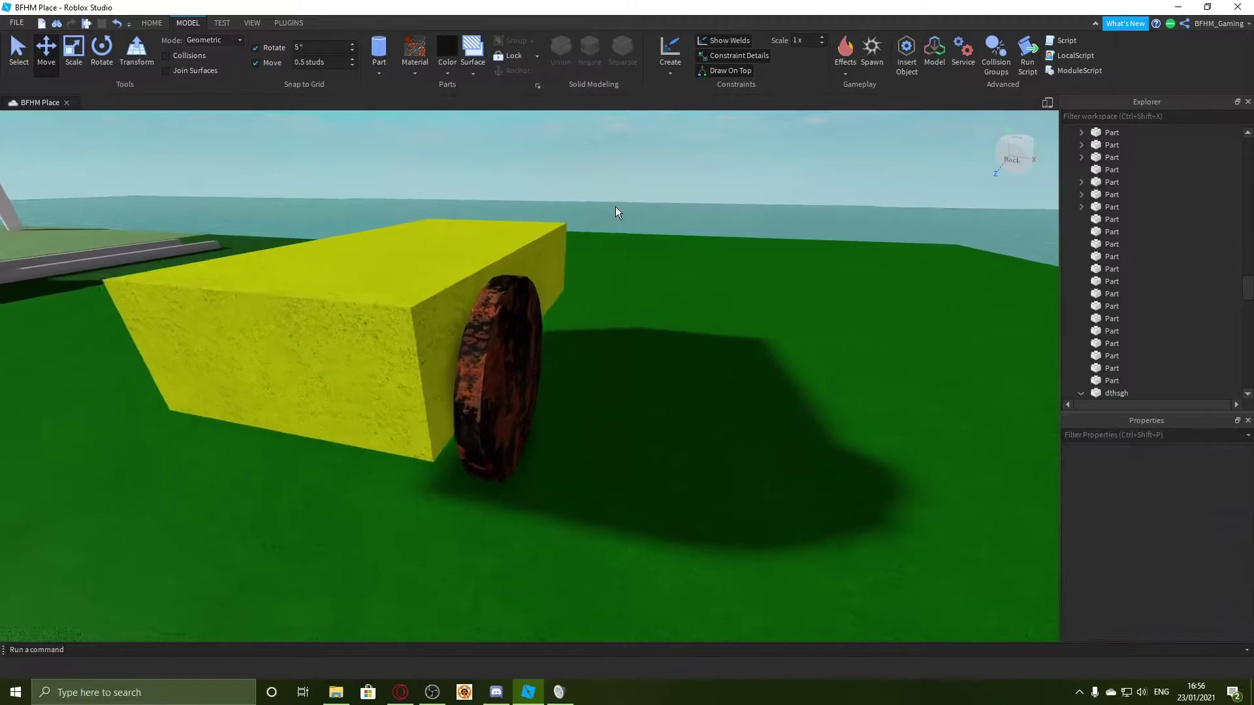
key("a")
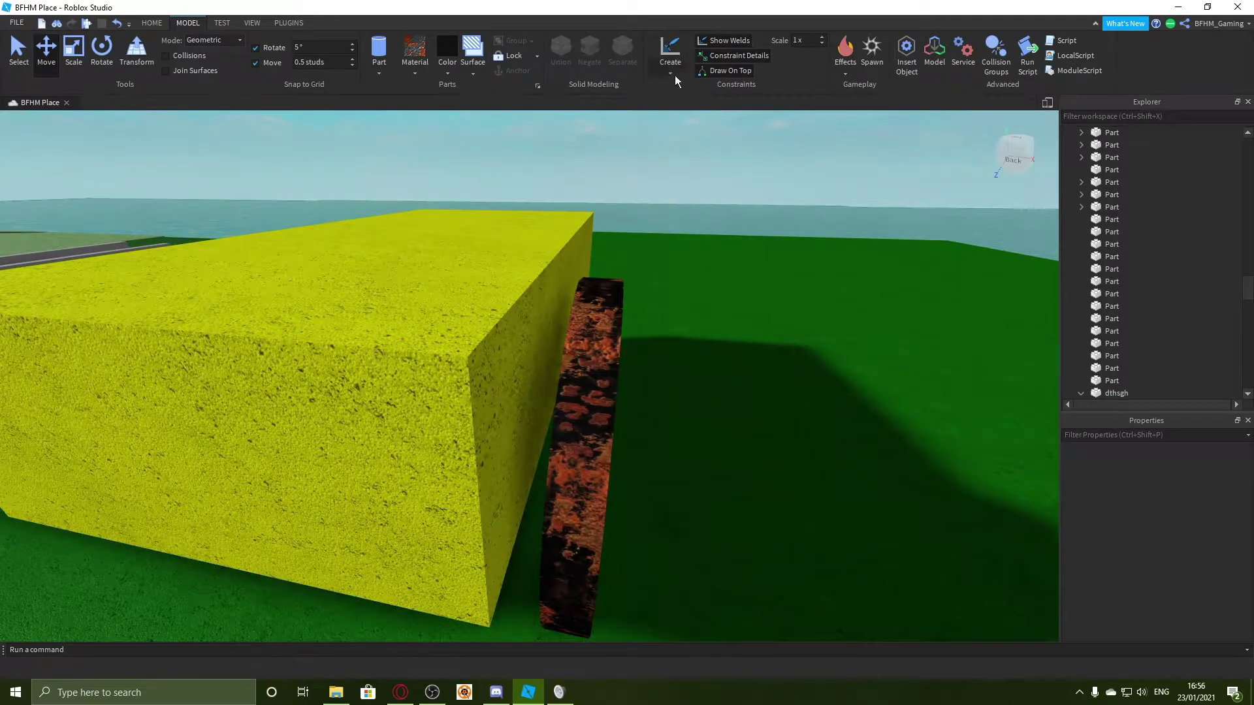
Step: Start a Hinge constraint and place its first attachment at the centre of the wheel disc's inner face
left_click(151, 23)
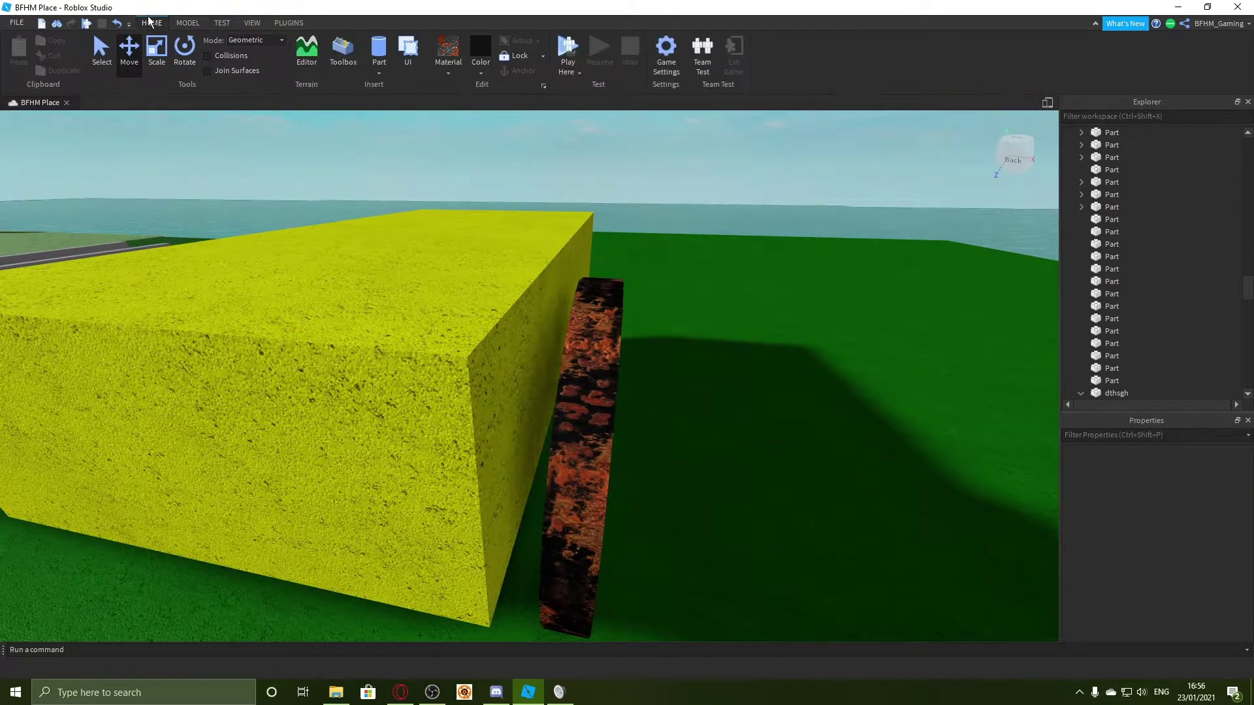
left_click(183, 25)
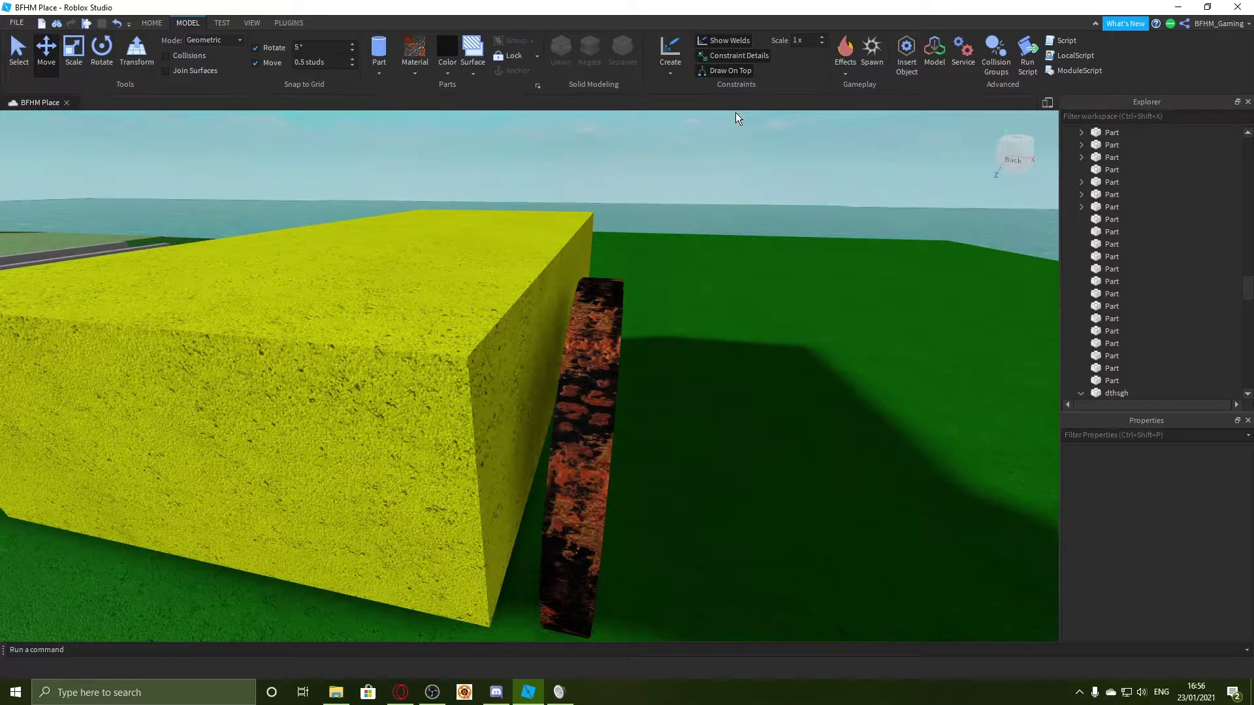
left_click(671, 76)
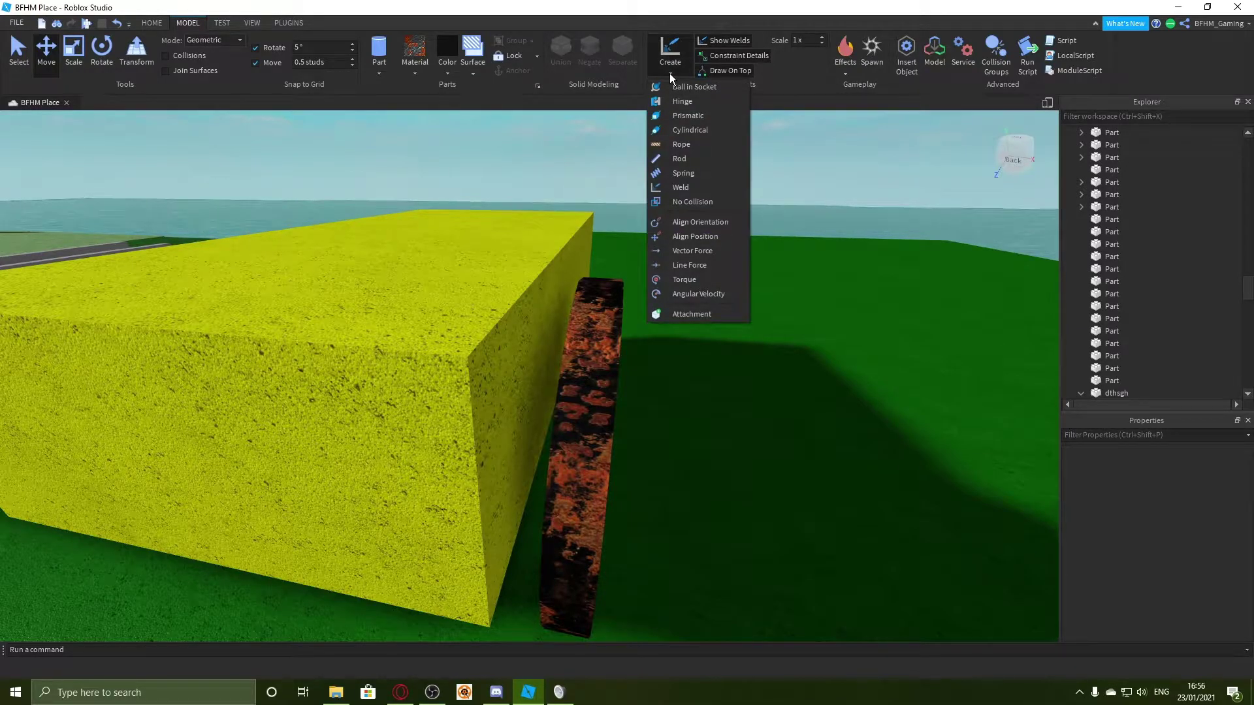
left_click(679, 106)
right_click_drag(531, 383, 527, 377)
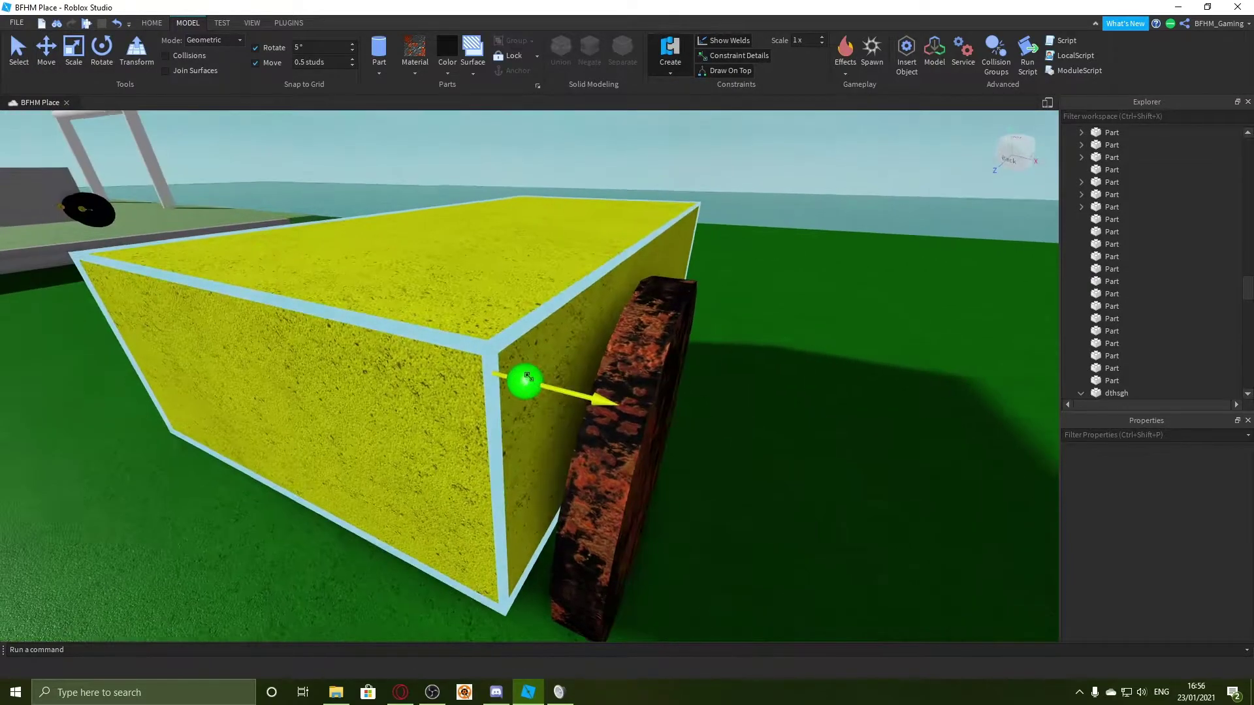
scroll(412, 316, "up", 3)
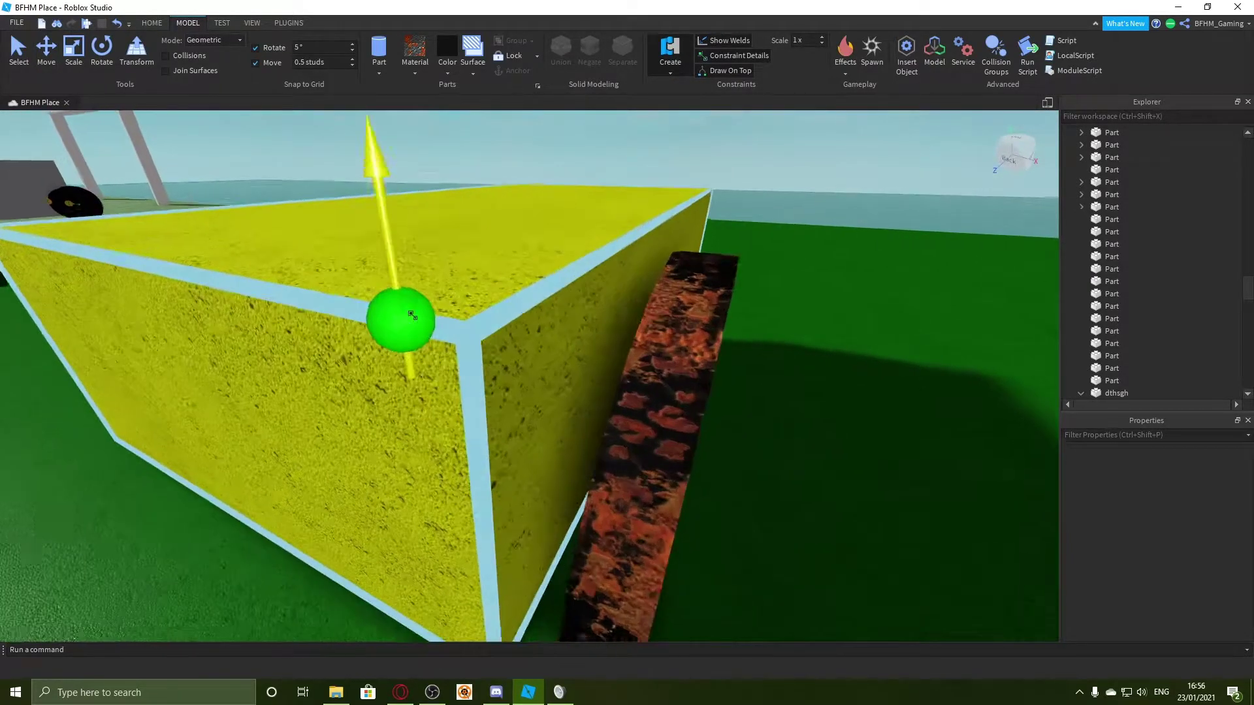
right_click_drag(412, 315, 436, 330)
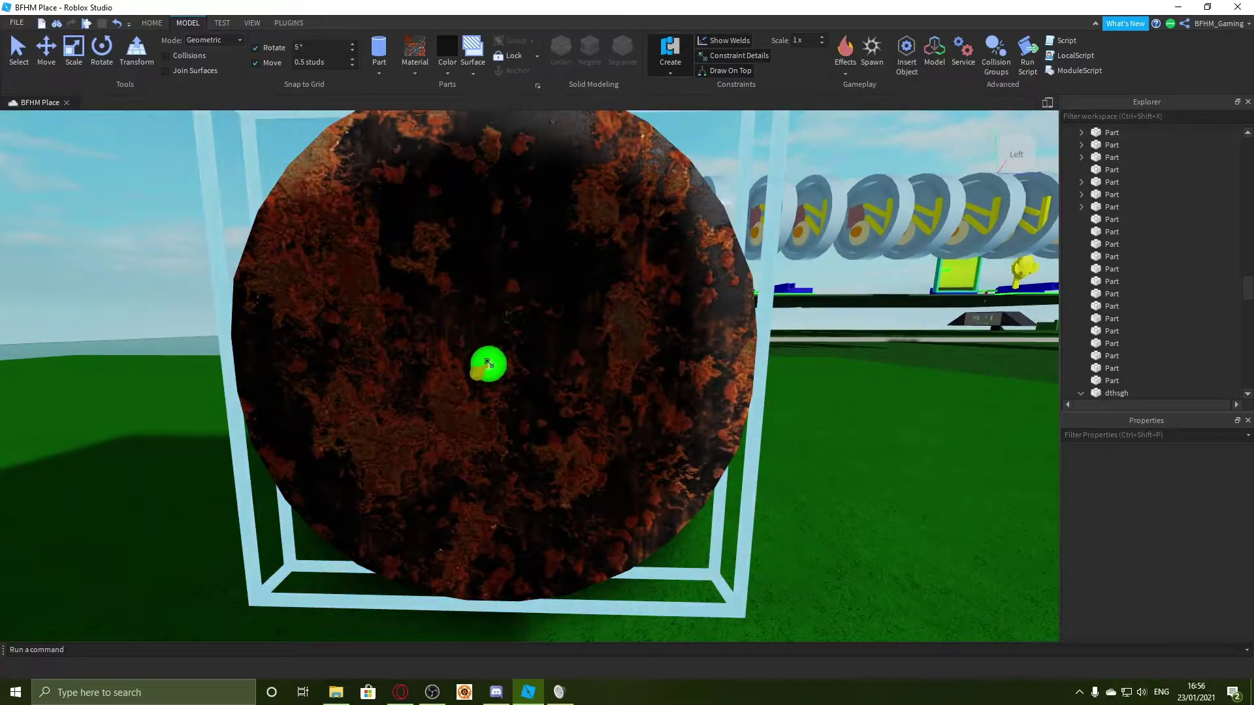
left_click(488, 363)
Step: Set the move snap to 0.25 studs and place the hinge's second attachment on the yellow body's side, directly opposite the first
scroll(489, 364, "down", 5)
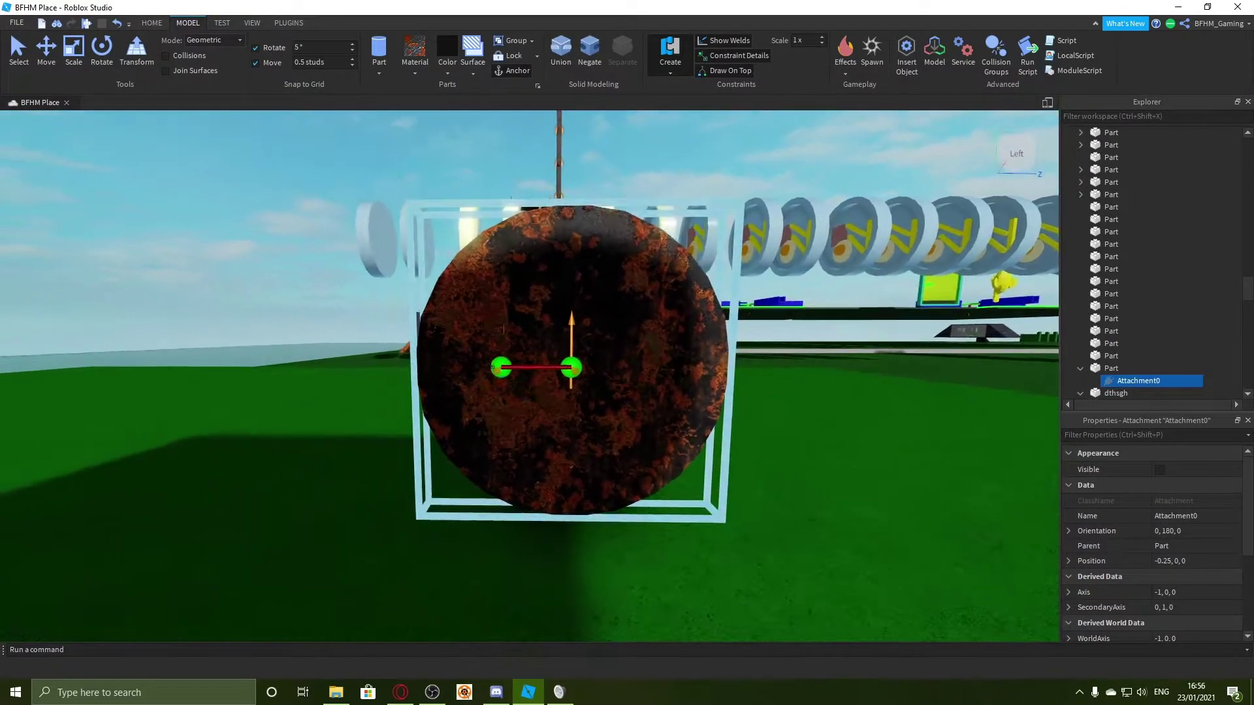
scroll(493, 368, "up", 5)
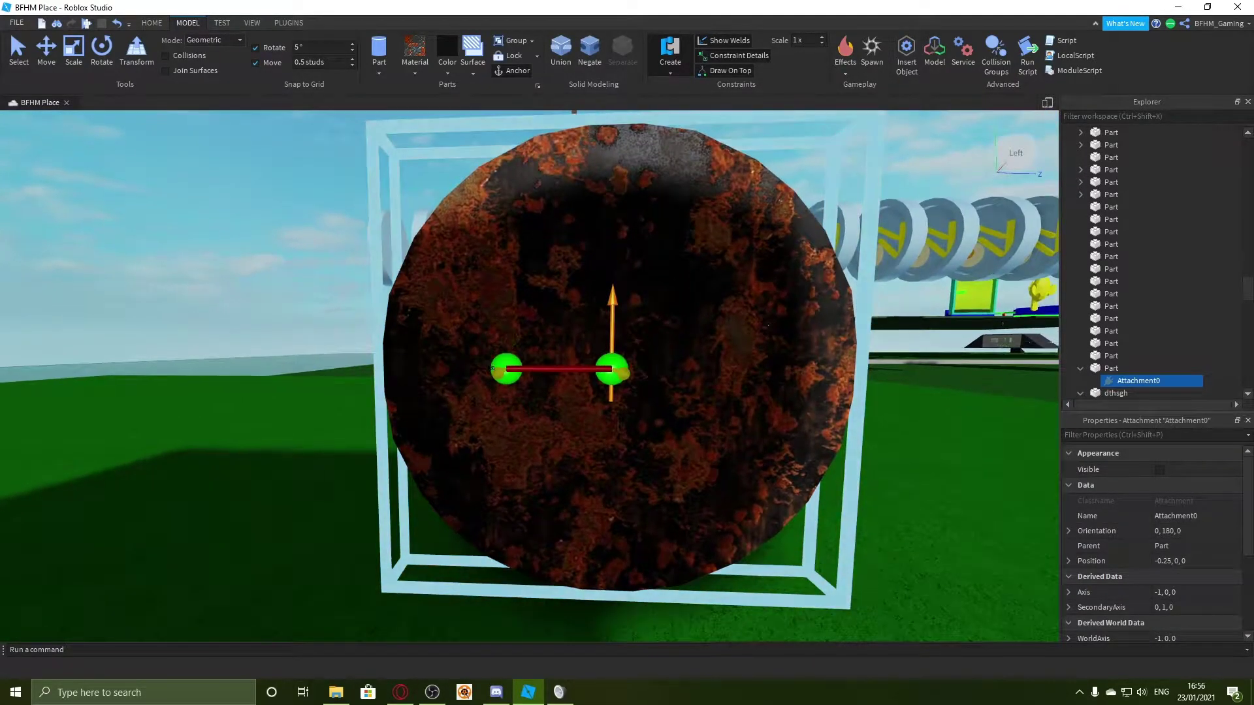
scroll(493, 368, "up", 3)
right_click_drag(492, 368, 477, 385)
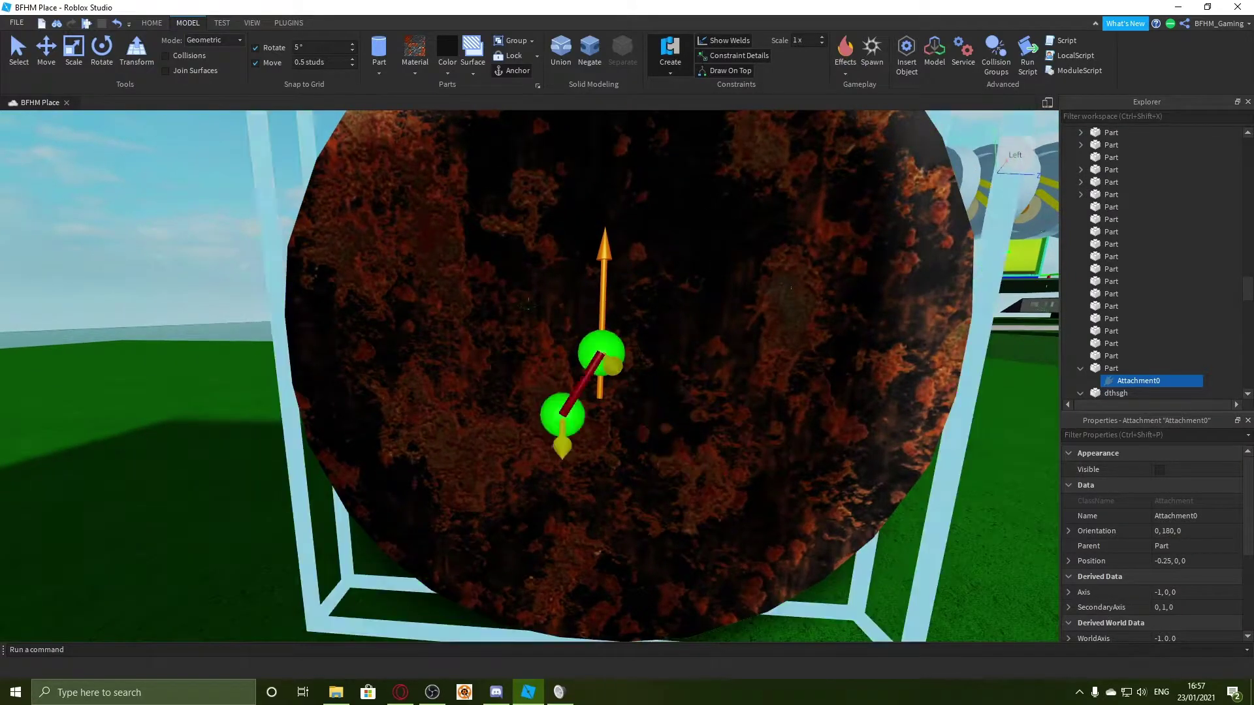
right_click_drag(671, 313, 598, 328)
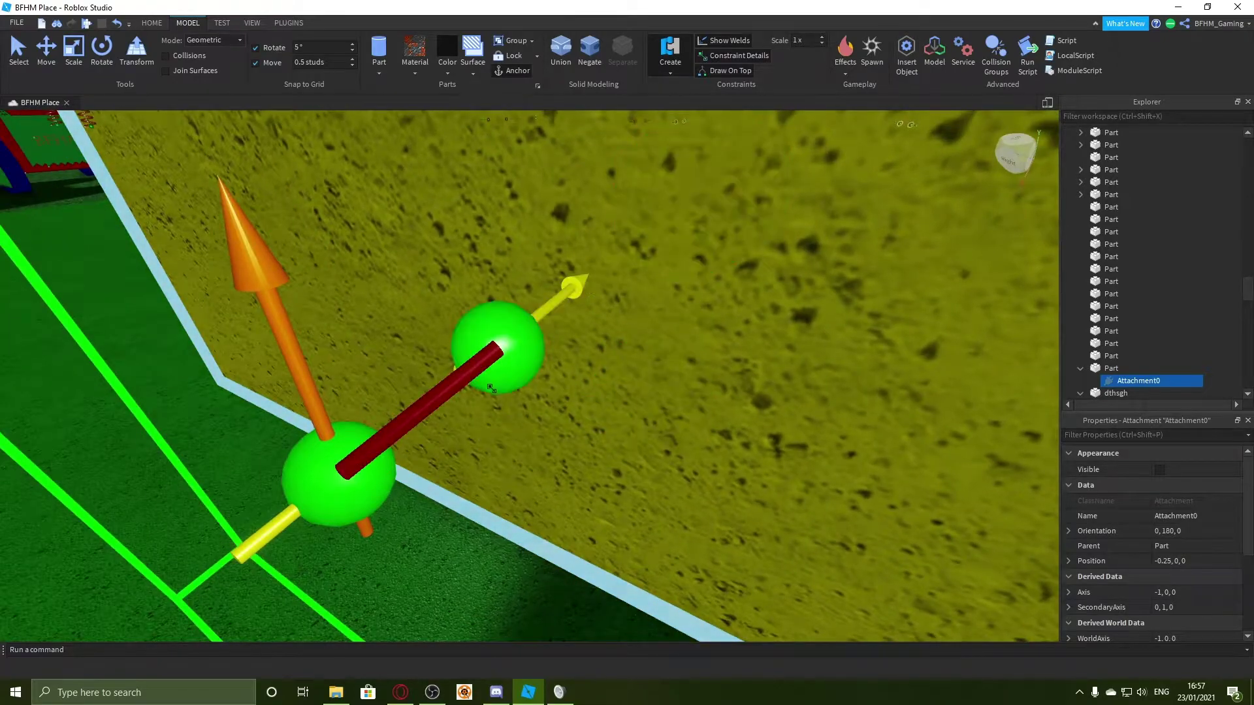
right_click_drag(448, 405, 424, 256)
scroll(418, 295, "up", 3)
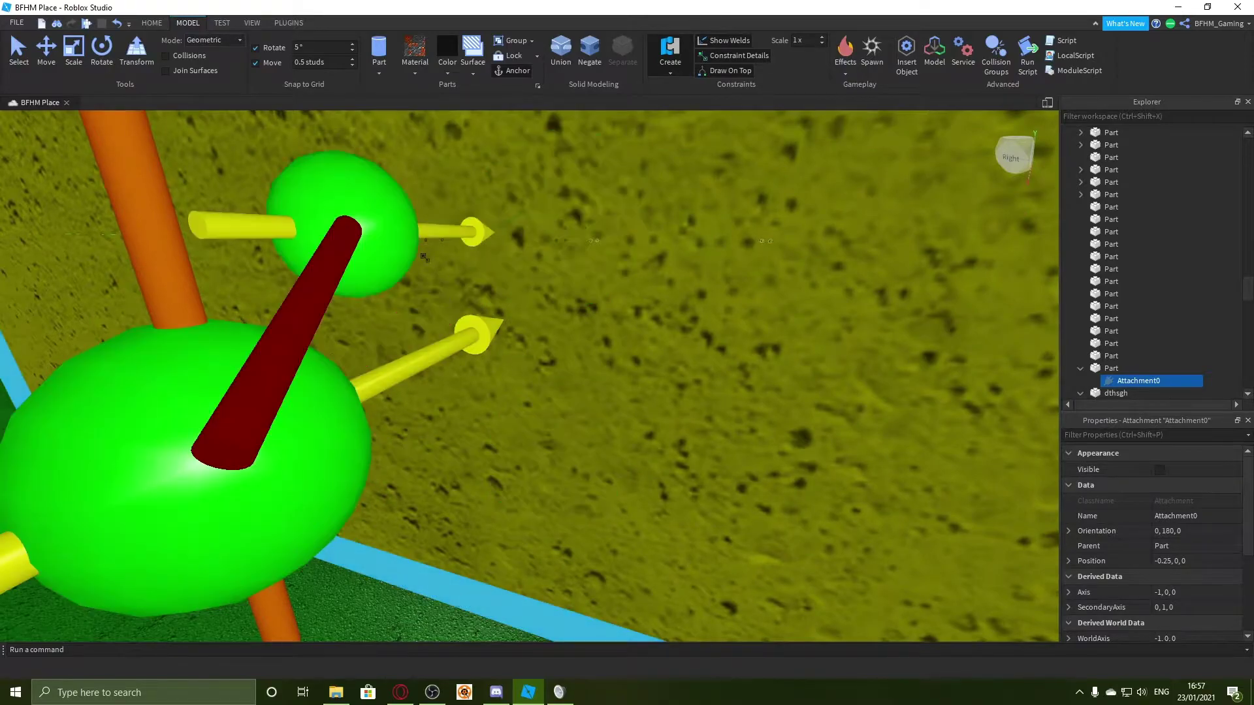
scroll(425, 257, "down", 5)
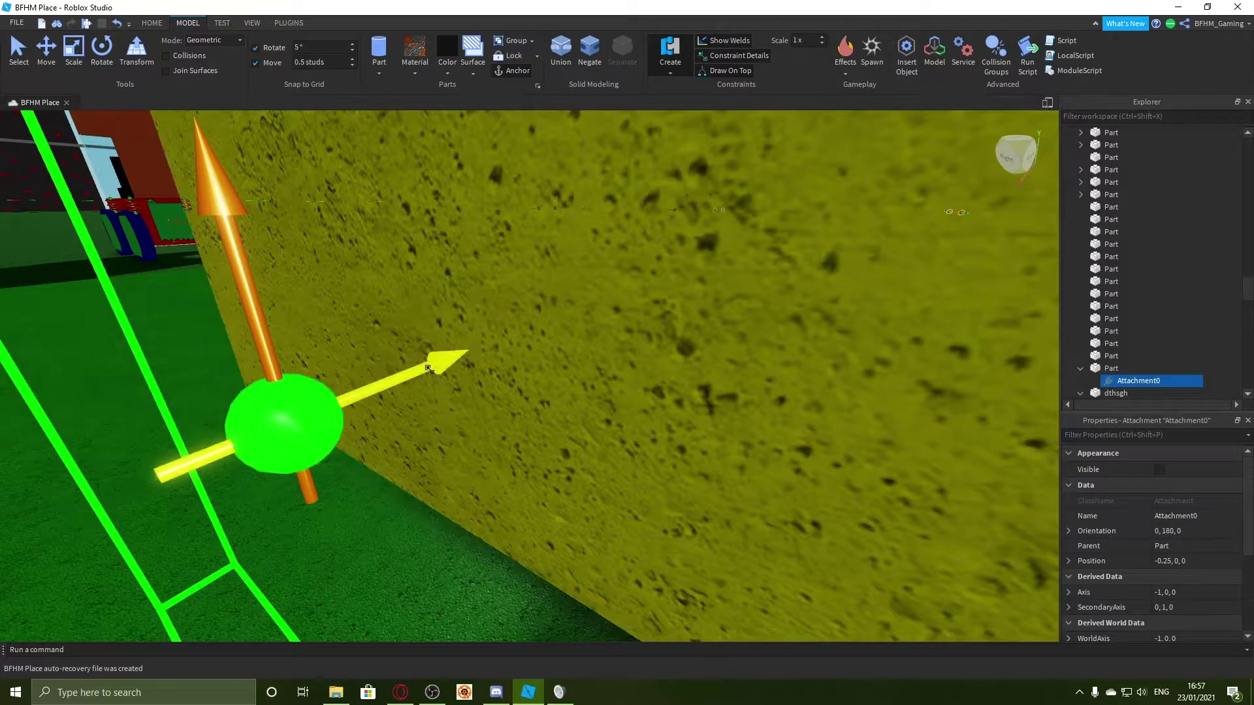
left_click_drag(531, 428, 516, 310)
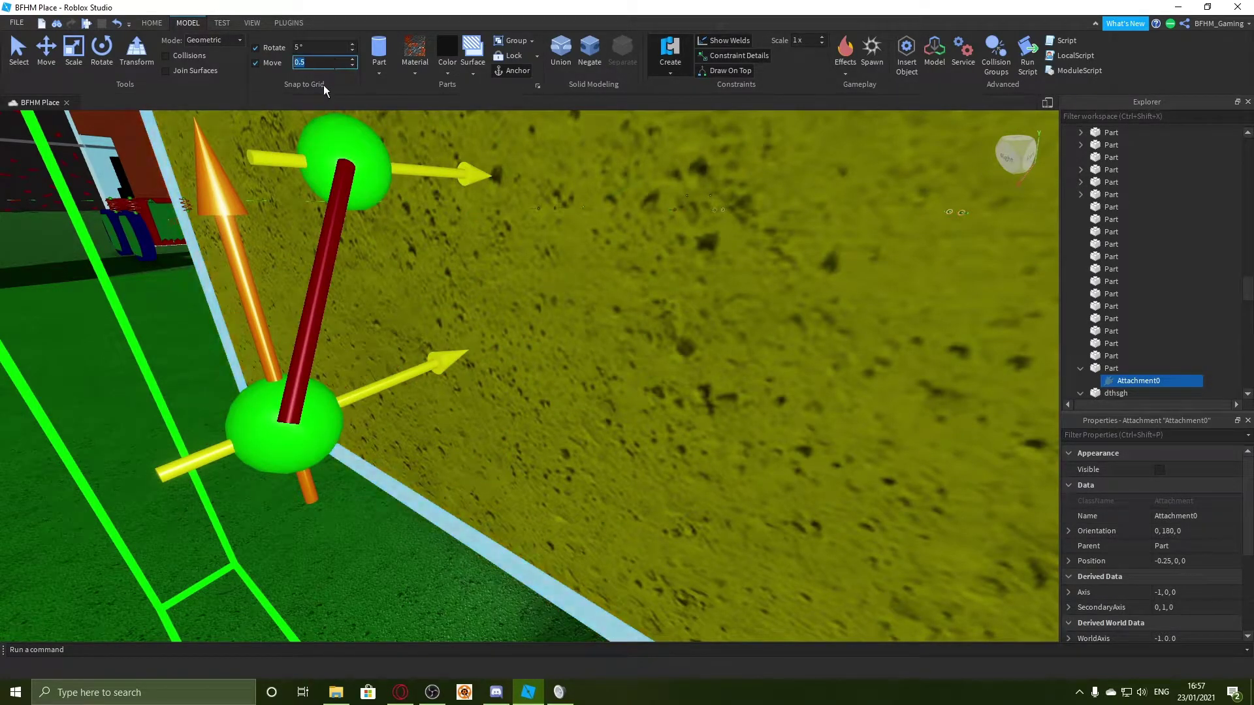
key("BackSpace")
mouse_move(481, 304)
right_mouse_down()
mouse_move(481, 261)
mouse_move(481, 305)
right_mouse_up()
scroll(481, 305, "up", 2)
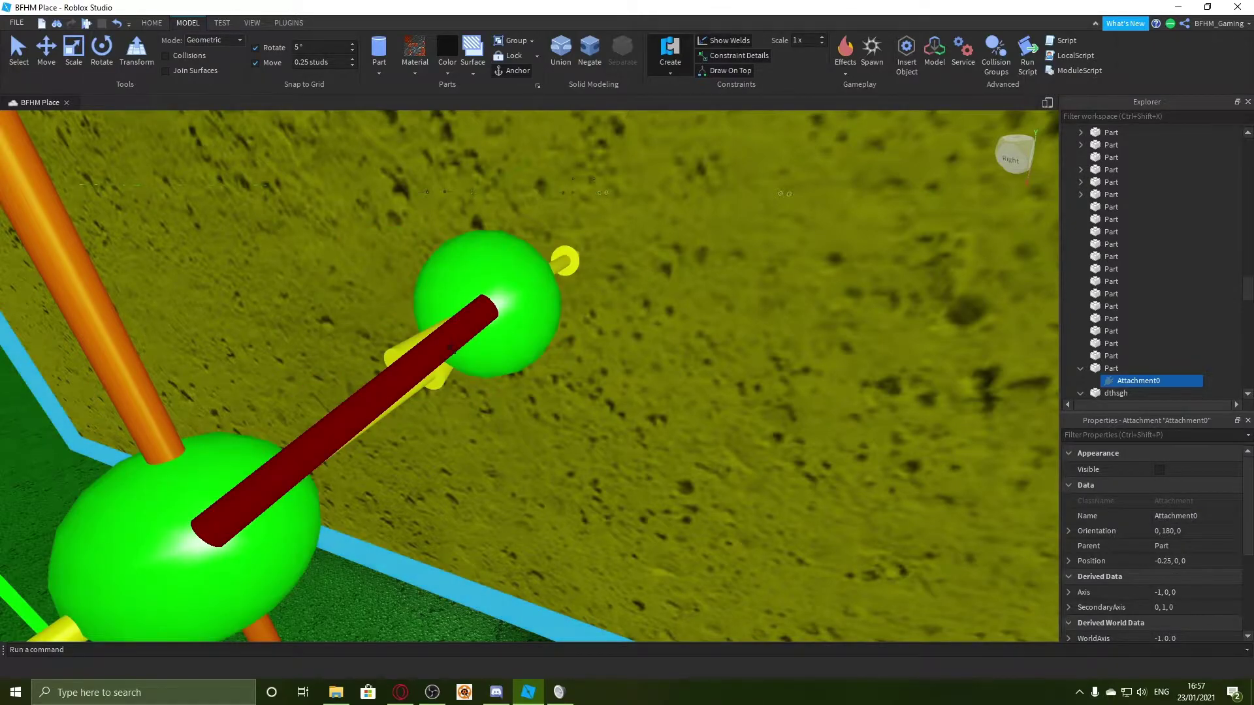
mouse_move(450, 348)
right_mouse_down()
mouse_move(490, 313)
mouse_move(449, 350)
right_mouse_up()
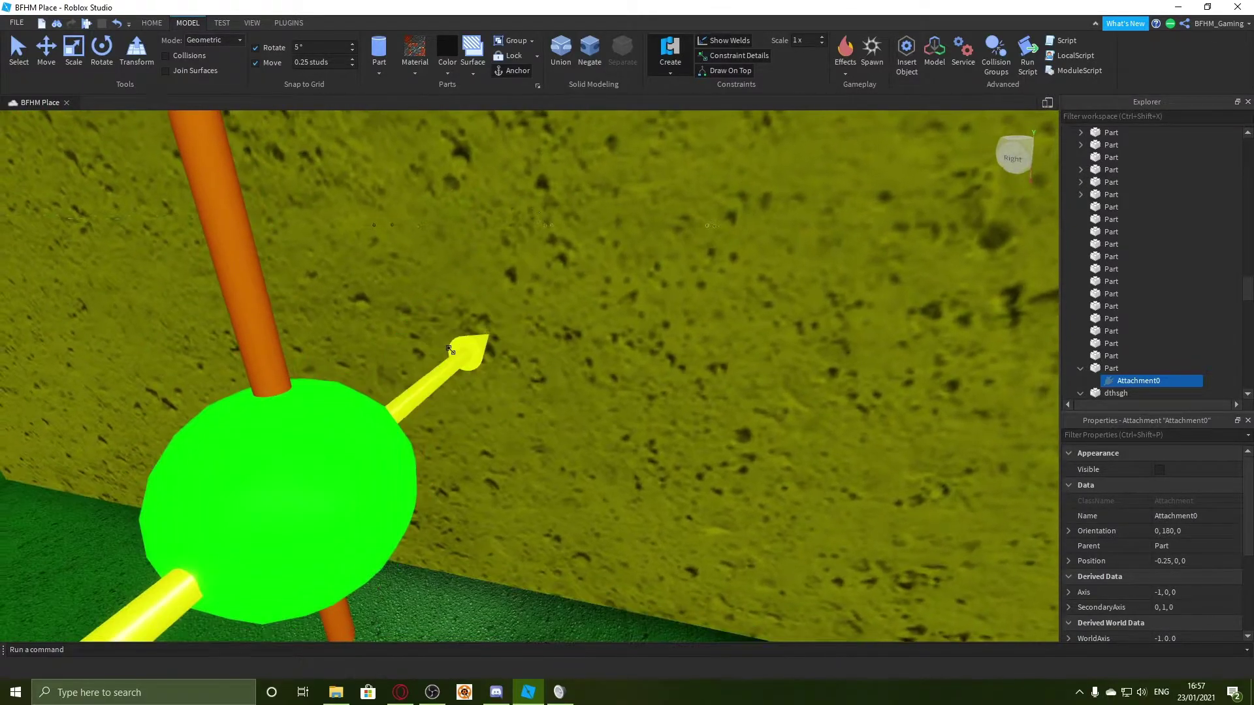
left_click(452, 346)
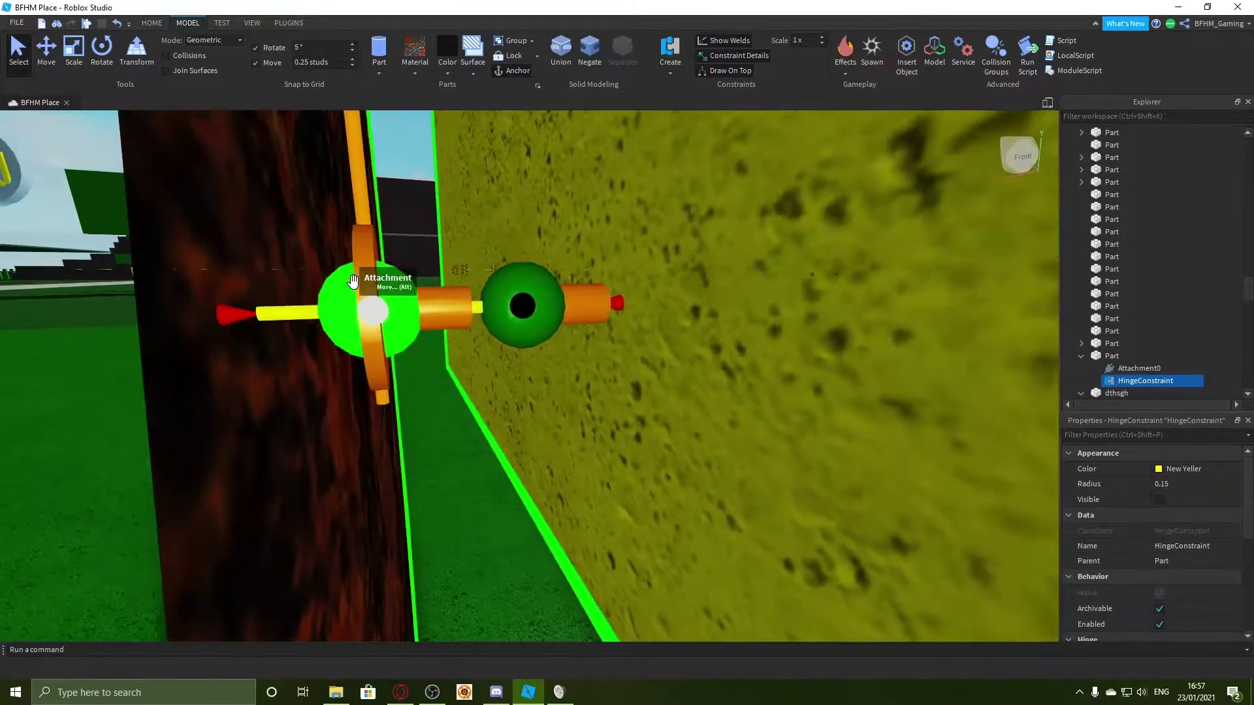
Step: Select the hinge constraint between the wheel and the yellow body and set its ActuatorType to Motor
scroll(490, 392, "down", 5)
left_click(406, 185)
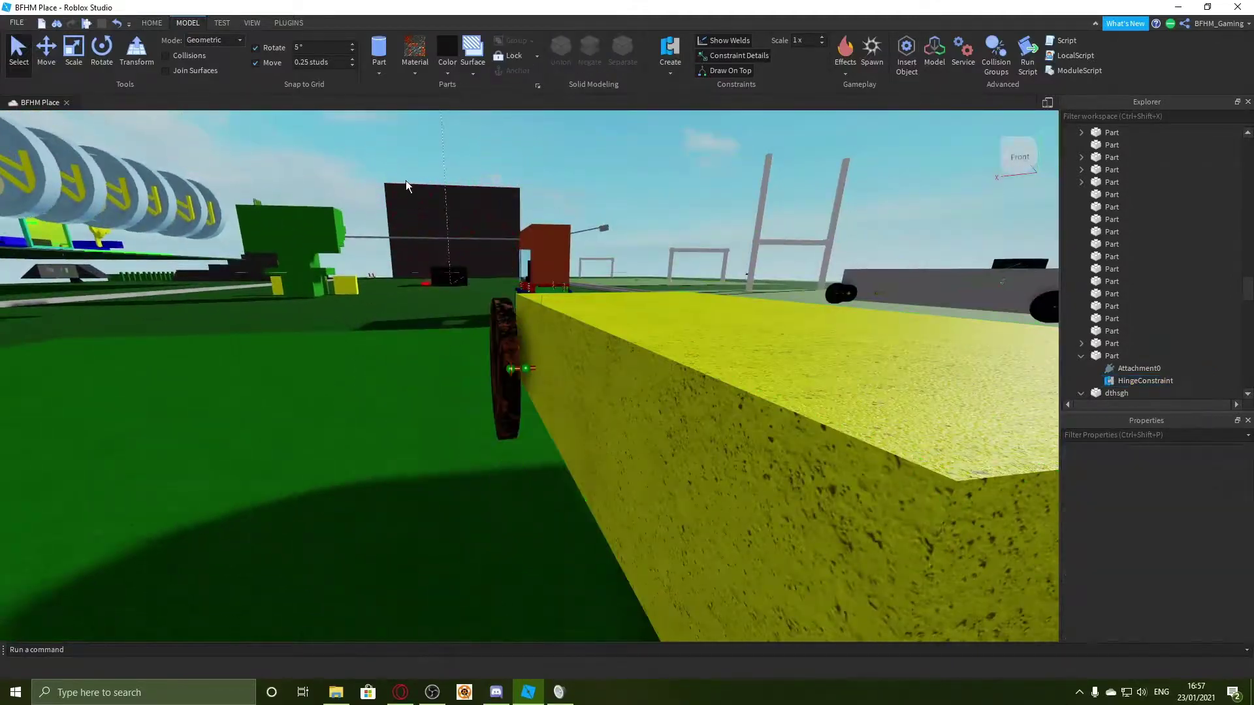
scroll(457, 253, "up", 5)
scroll(476, 372, "up", 4)
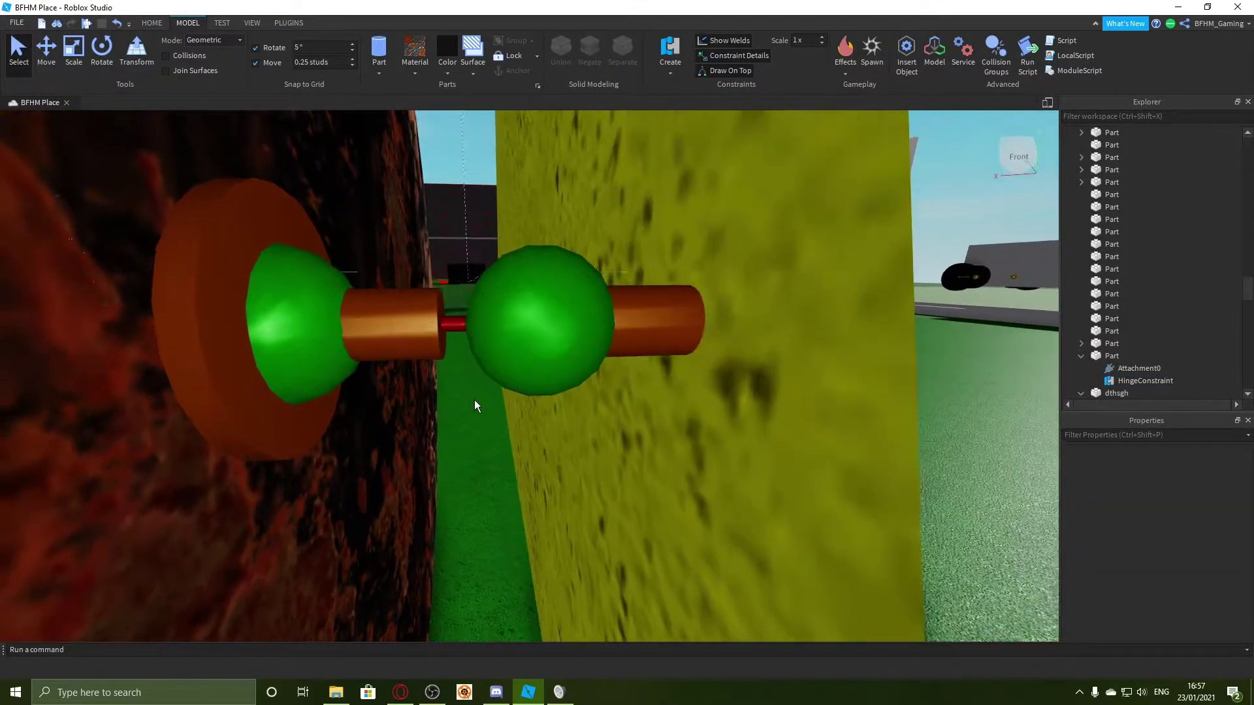
mouse_move(453, 318)
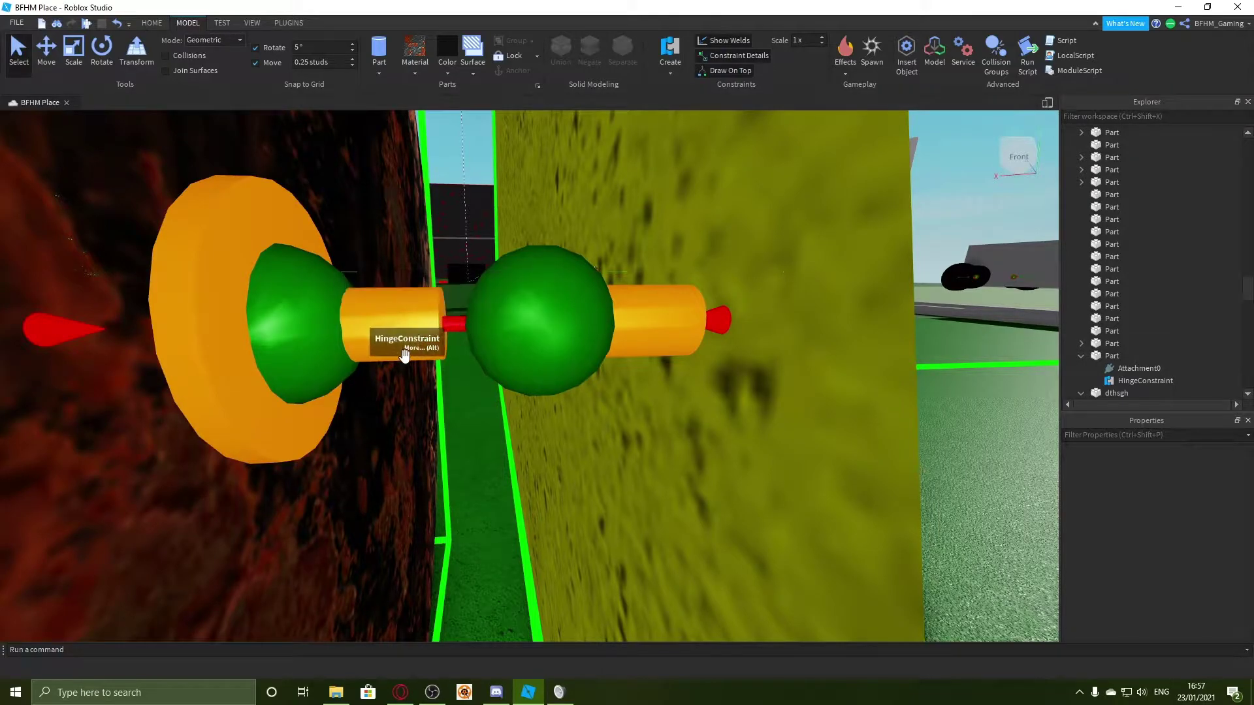
left_click(250, 449)
scroll(260, 448, "down", 5)
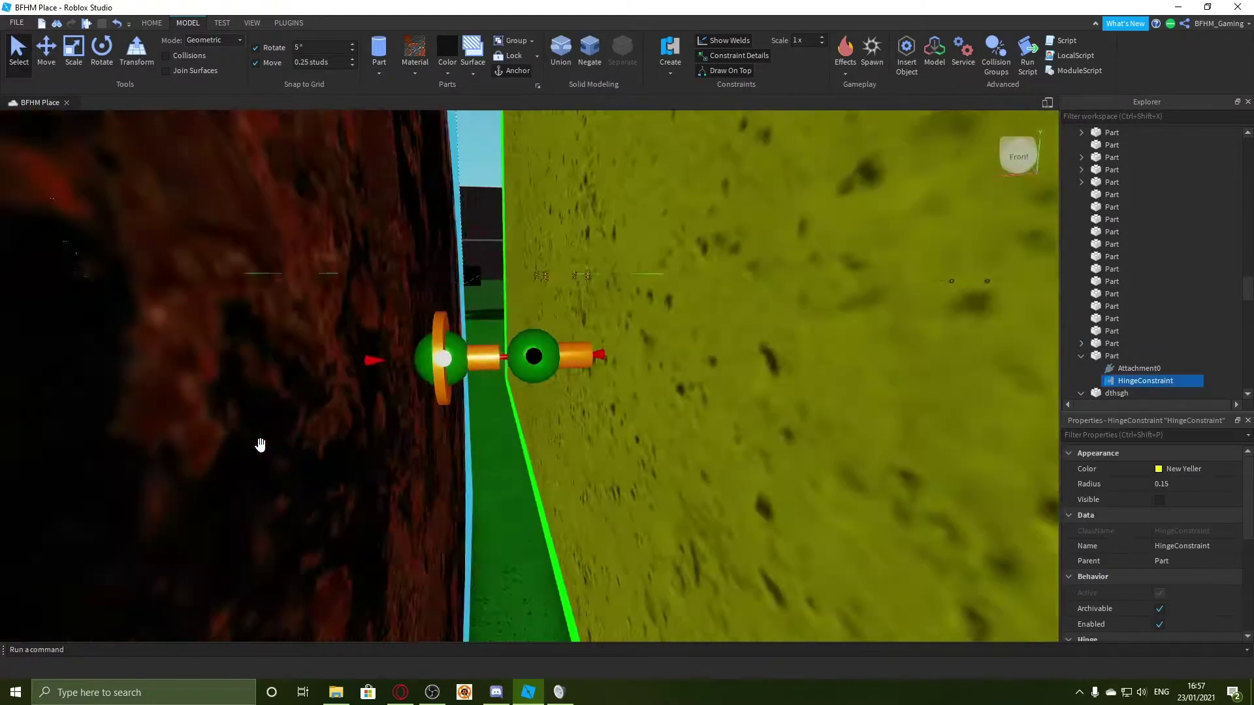
right_click_drag(366, 440, 363, 433)
scroll(363, 433, "up", 4)
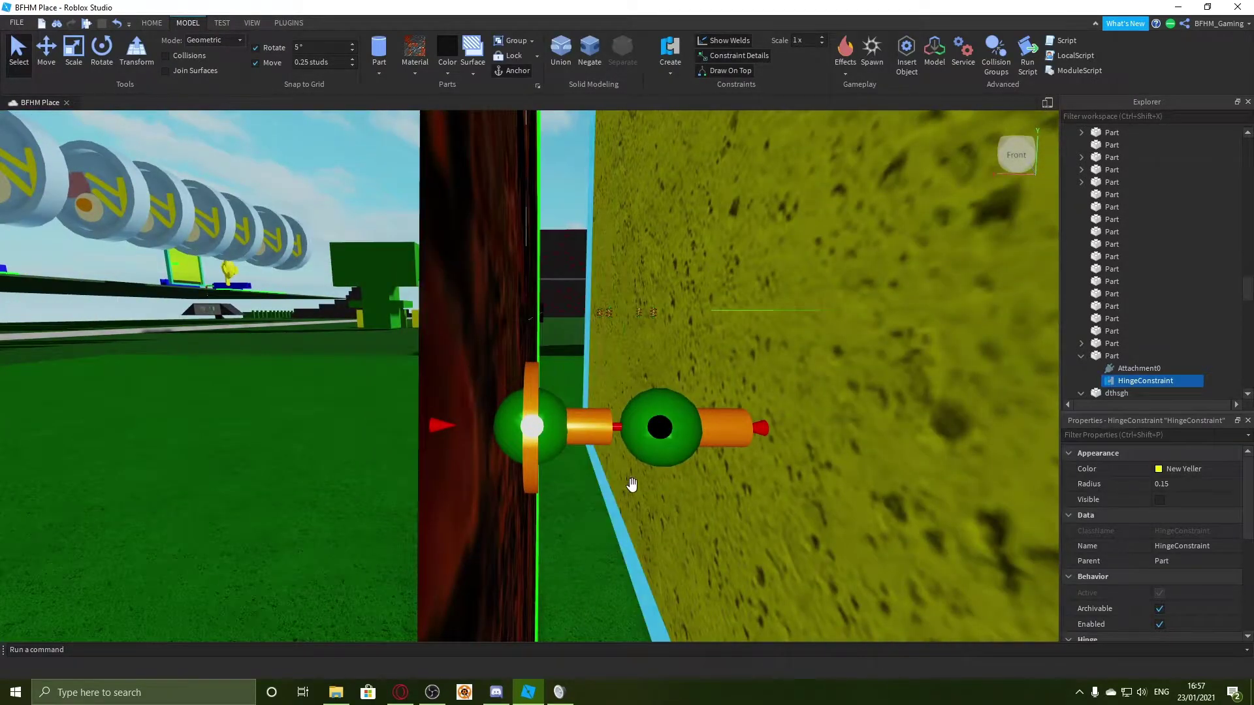
scroll(599, 464, "down", 3)
key("q")
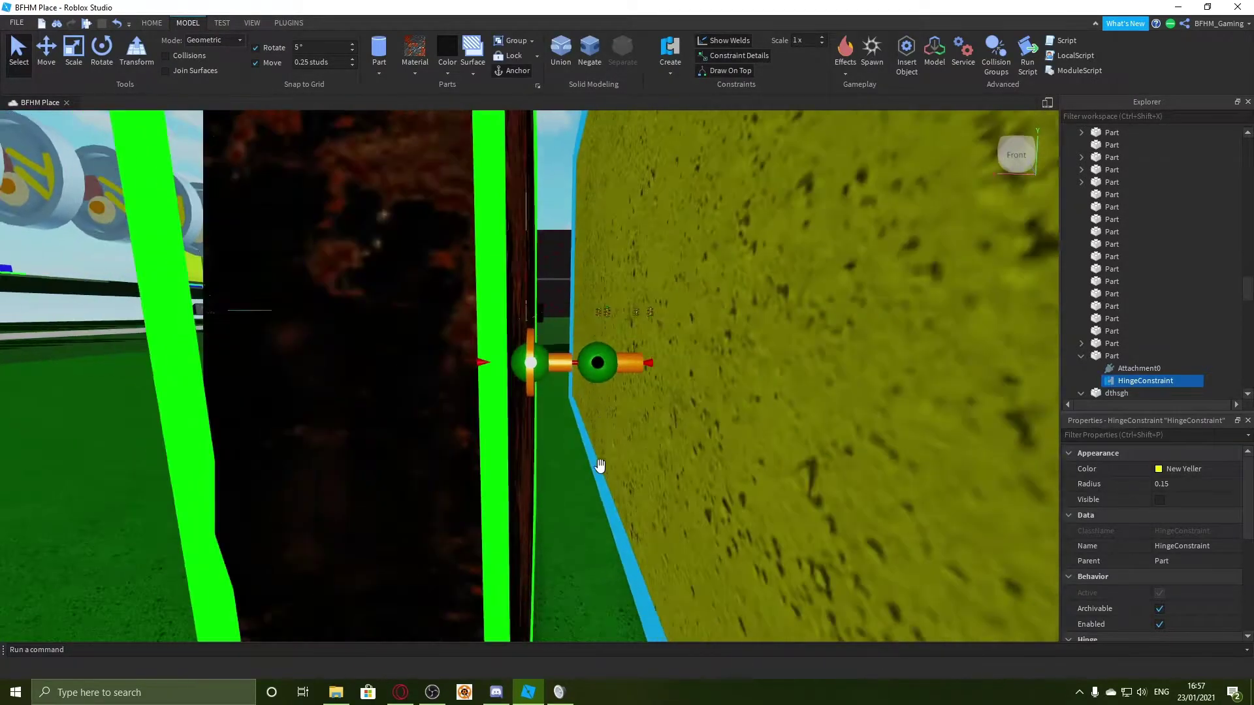
key("d")
scroll(601, 466, "up", 3)
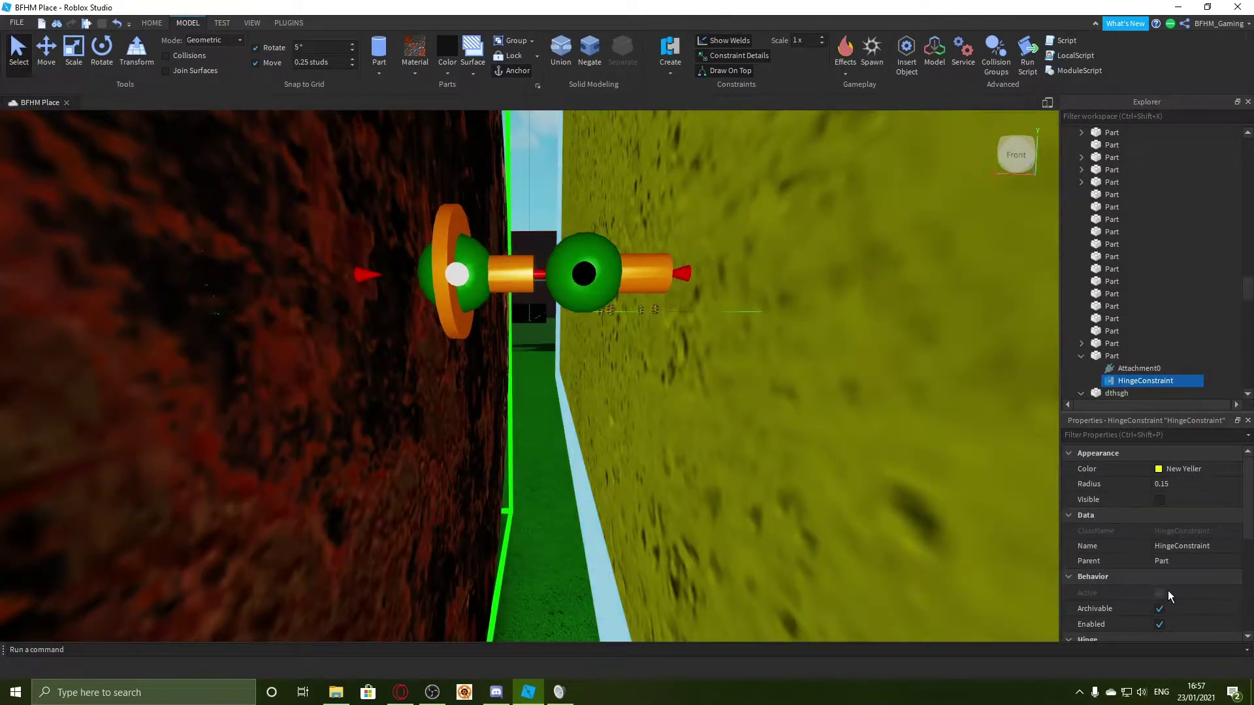
scroll(1176, 596, "down", 3)
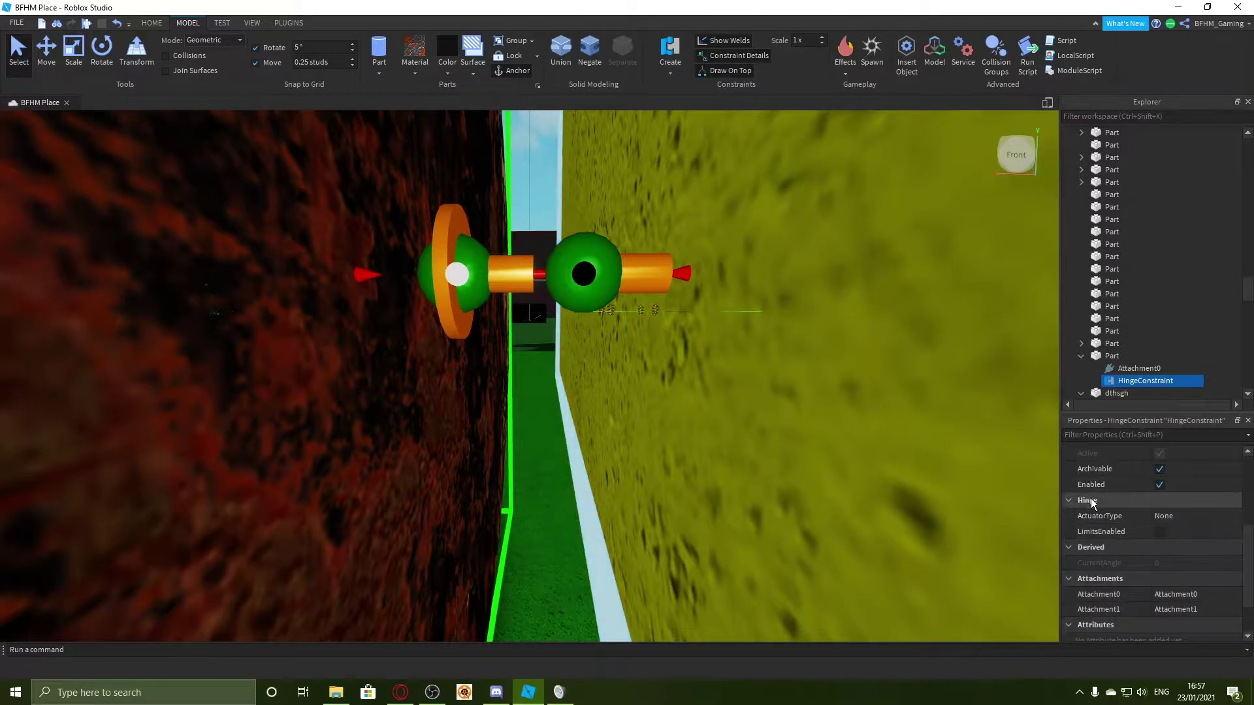
left_click(1168, 529)
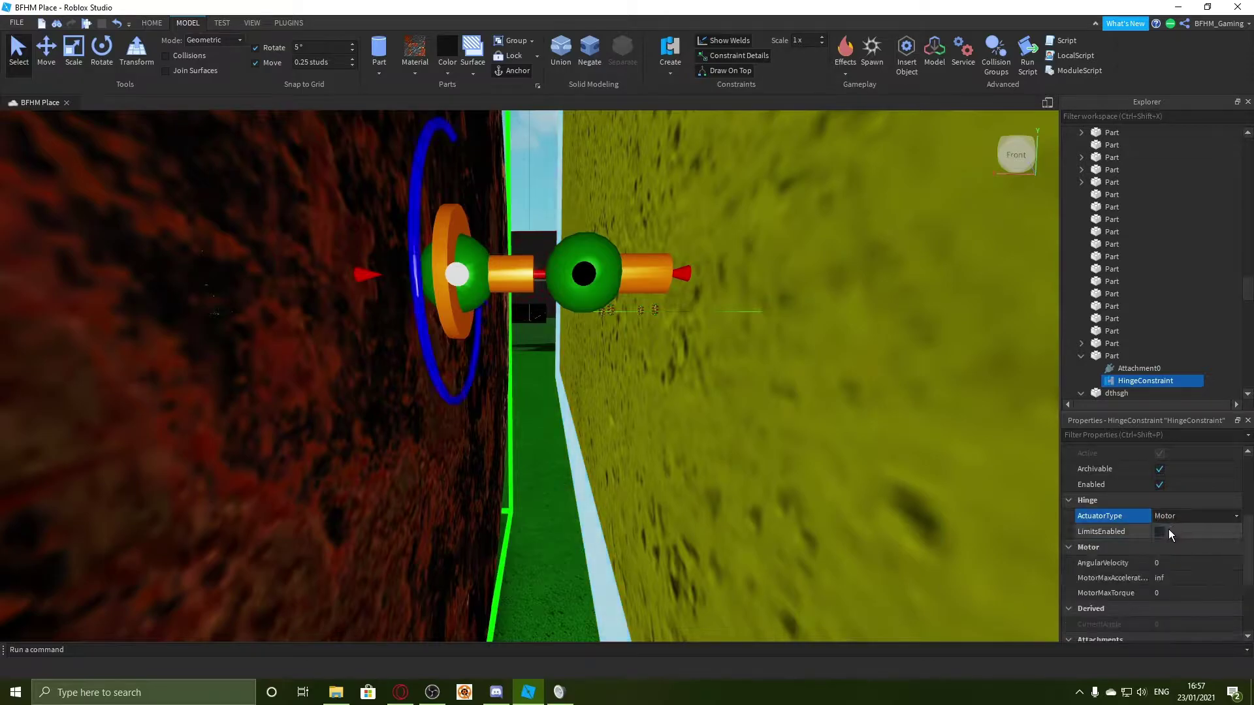
Step: Examine the motor hinge's rotation arrow from the wheel's inner side, relative to the yellow body's length
key("d")
right_click_drag(493, 279, 456, 271)
scroll(464, 271, "up", 1)
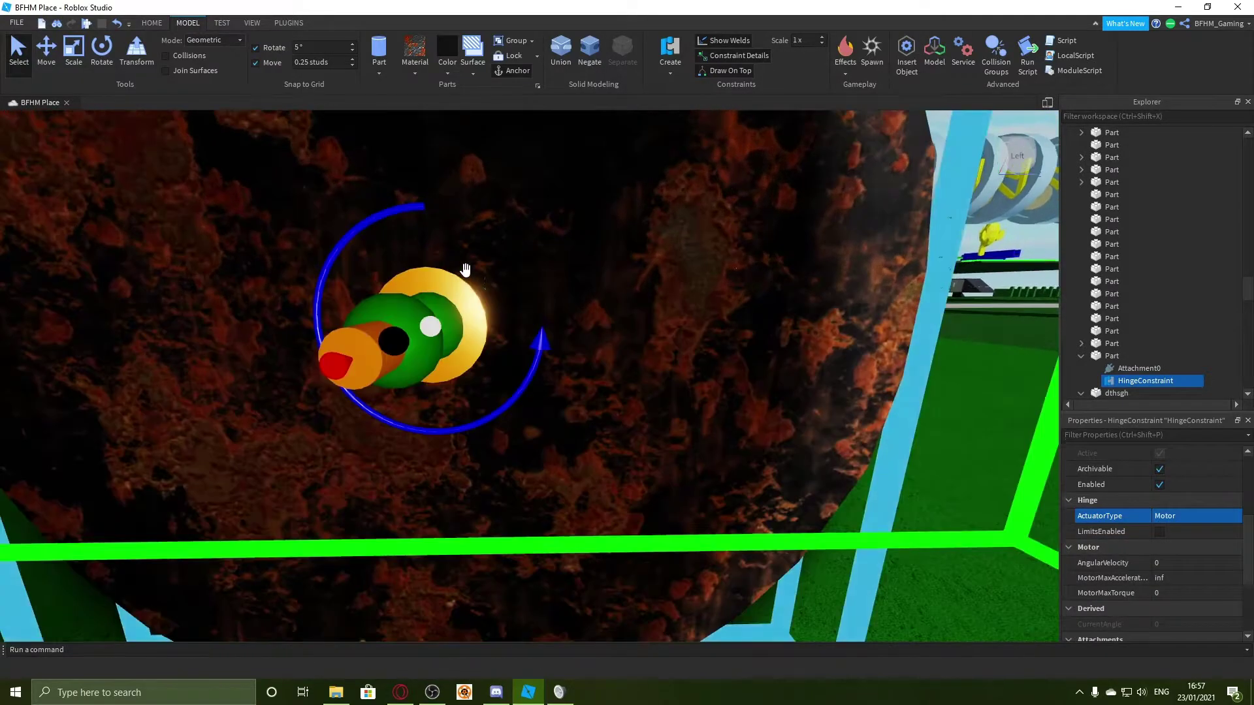
scroll(448, 266, "down", 5)
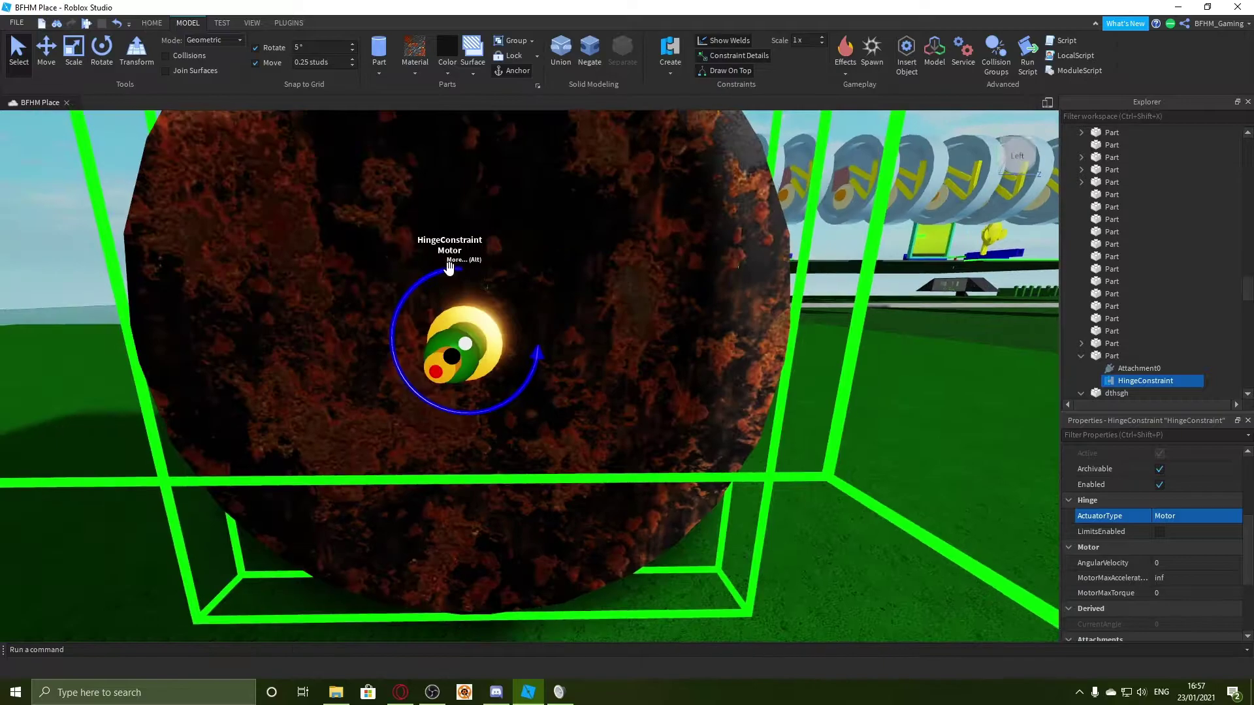
scroll(449, 269, "up", 10)
scroll(448, 268, "down", 10)
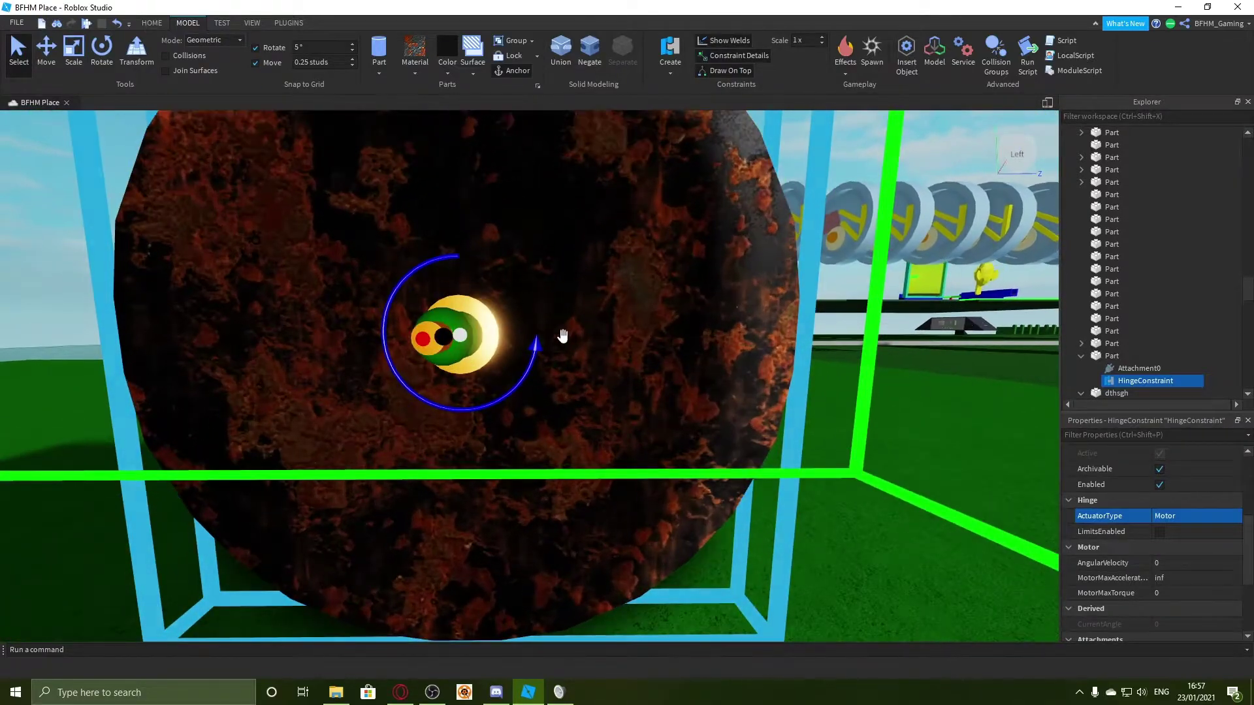
scroll(510, 259, "up", 5)
scroll(511, 260, "down", 2)
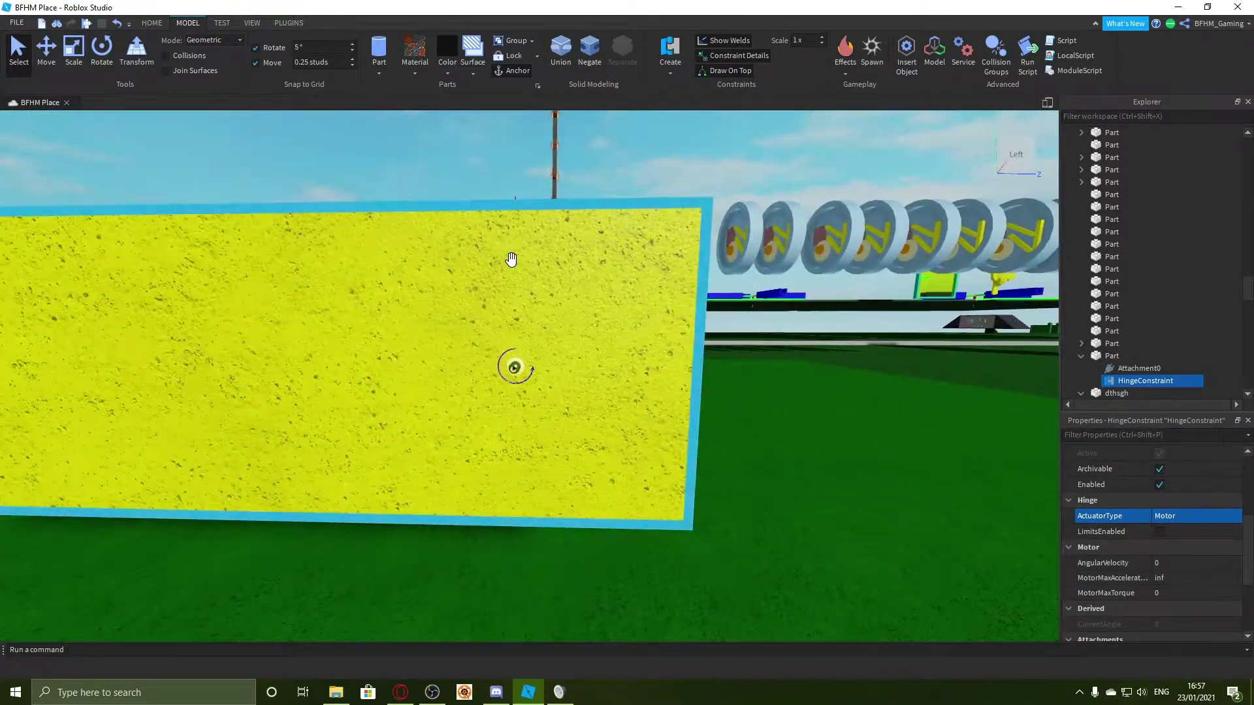
scroll(511, 260, "down", 4)
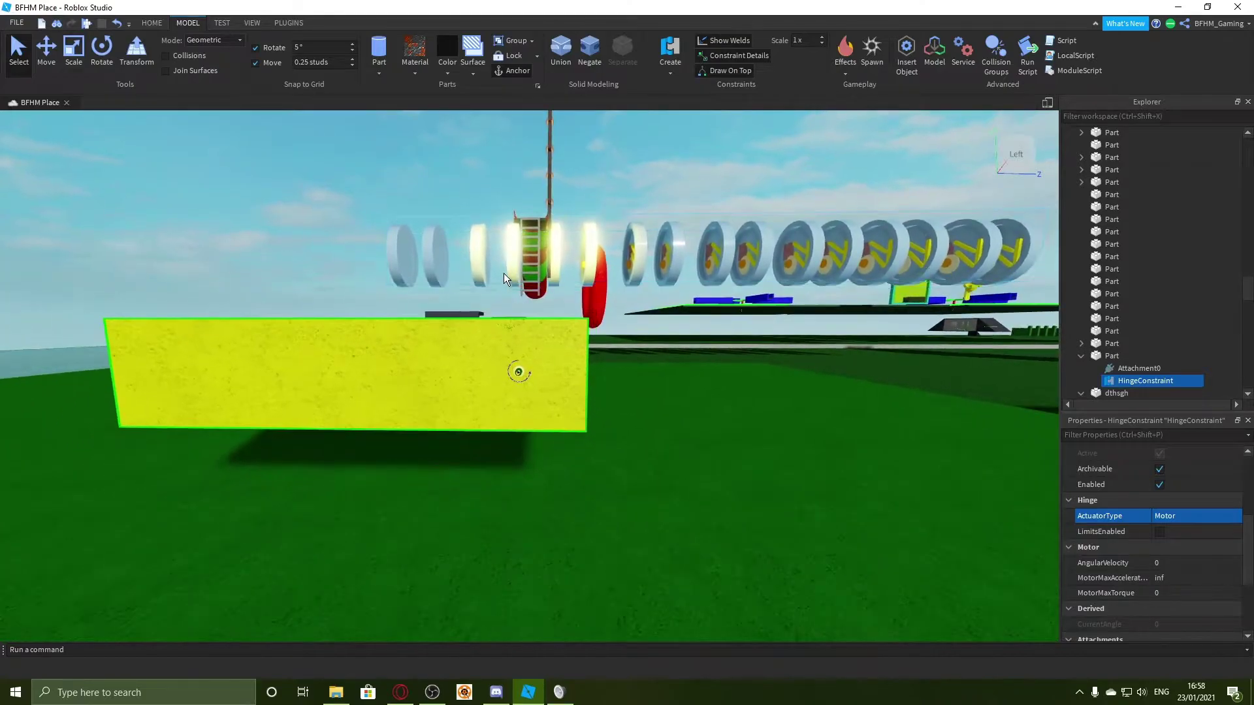
scroll(520, 373, "up", 3)
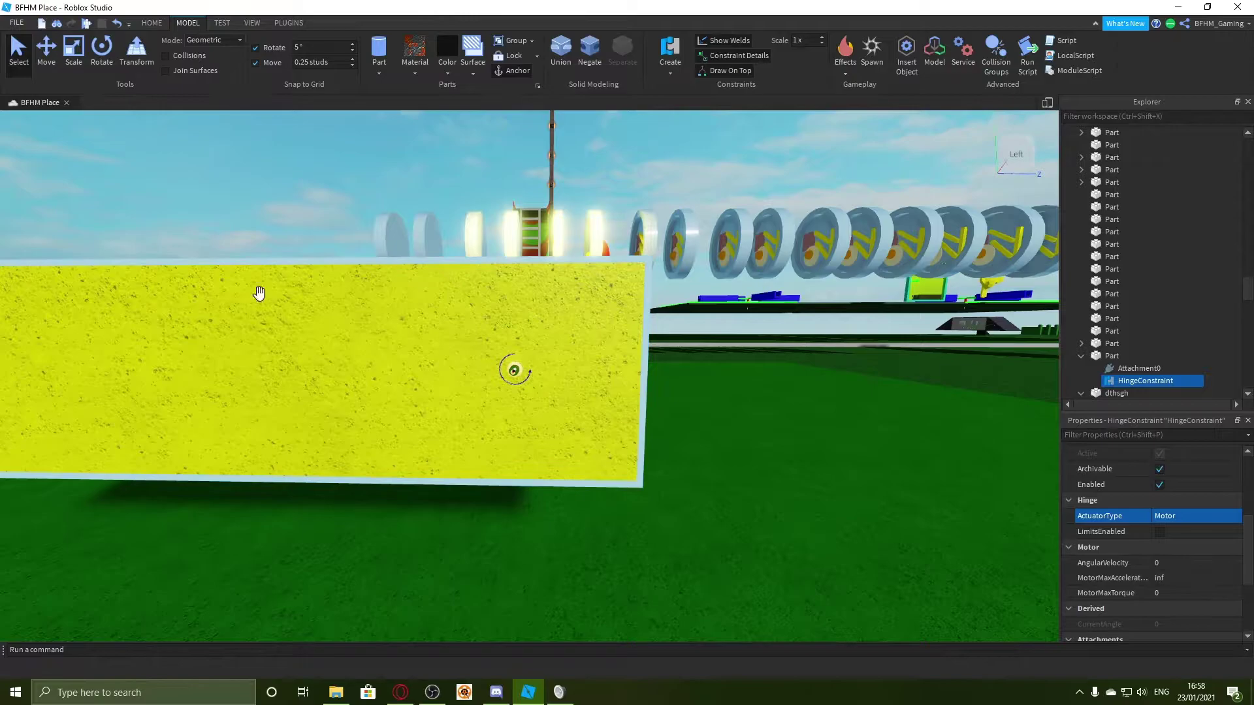
scroll(316, 345, "down", 2)
scroll(610, 414, "down", 2)
right_click_drag(610, 414, 224, 312)
scroll(224, 312, "up", 2)
scroll(223, 311, "up", 8)
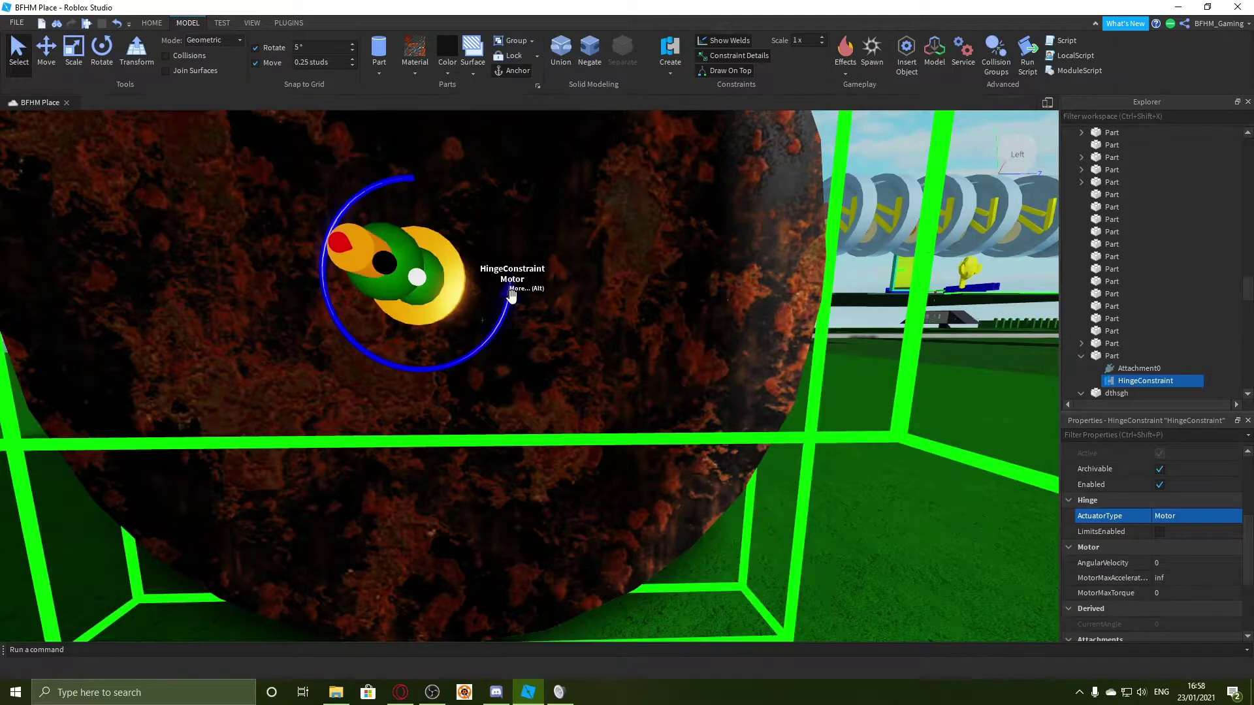
right_click_drag(511, 294, 449, 288)
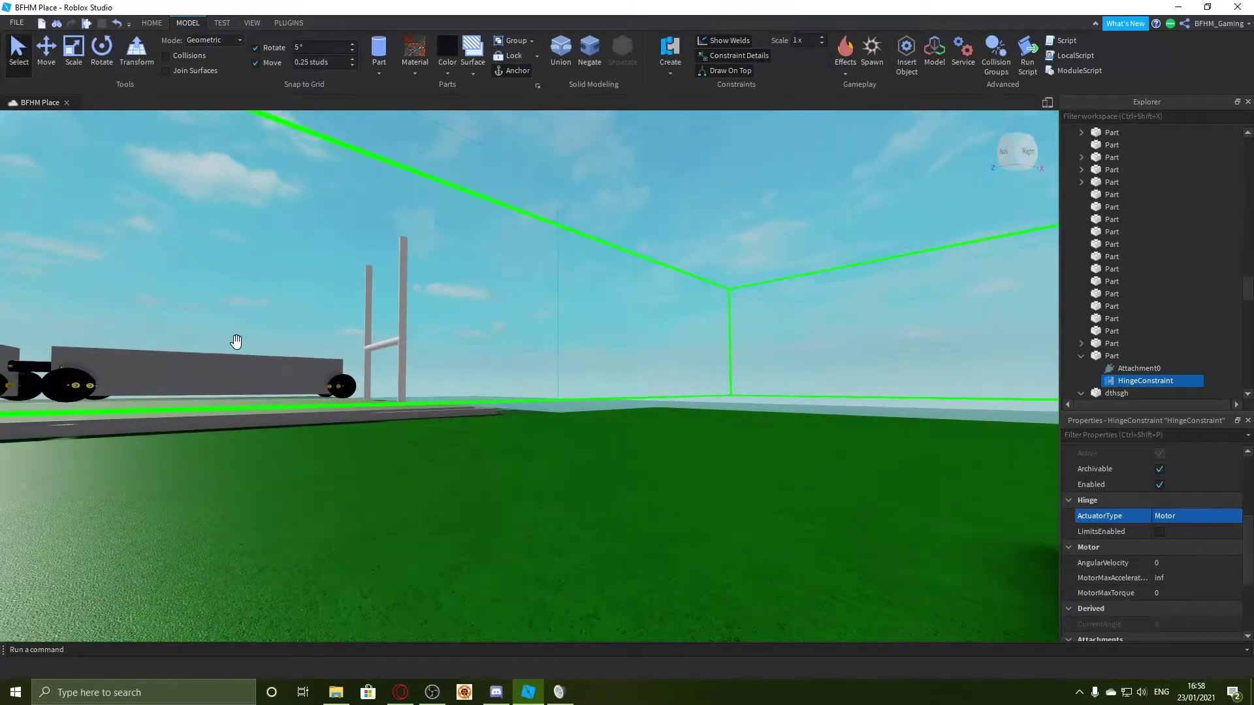
right_click_drag(324, 346, 323, 347)
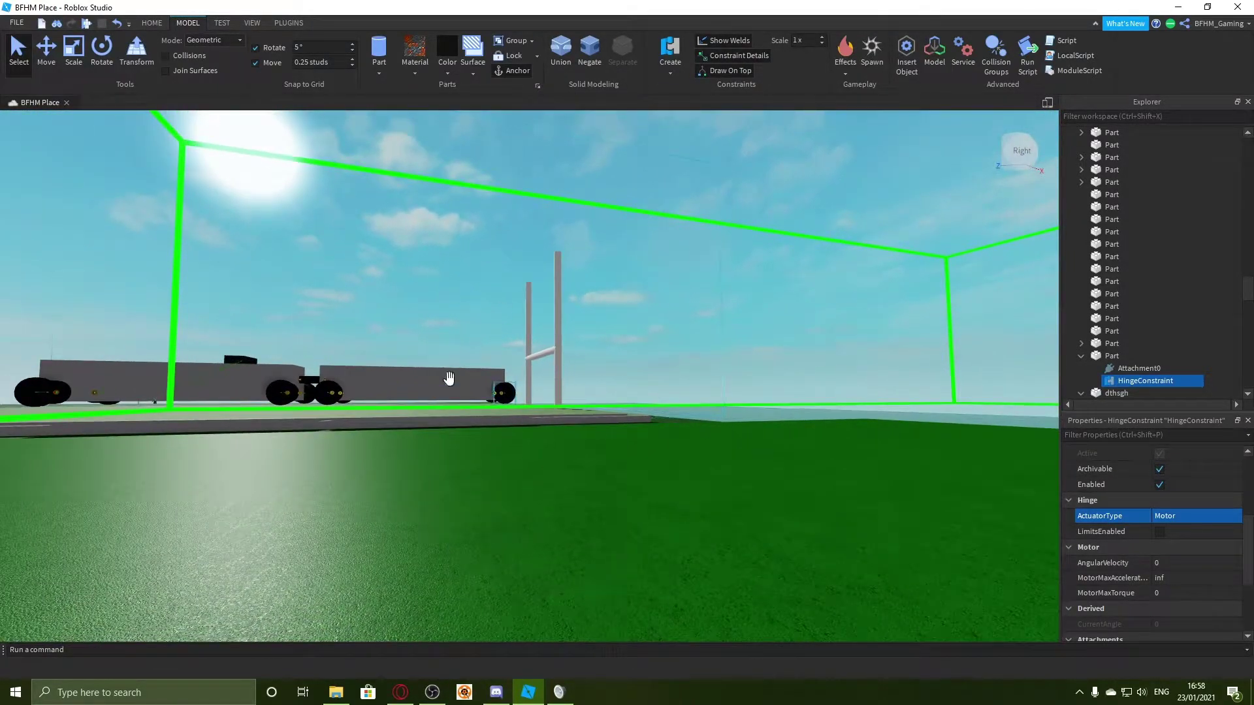
key("f")
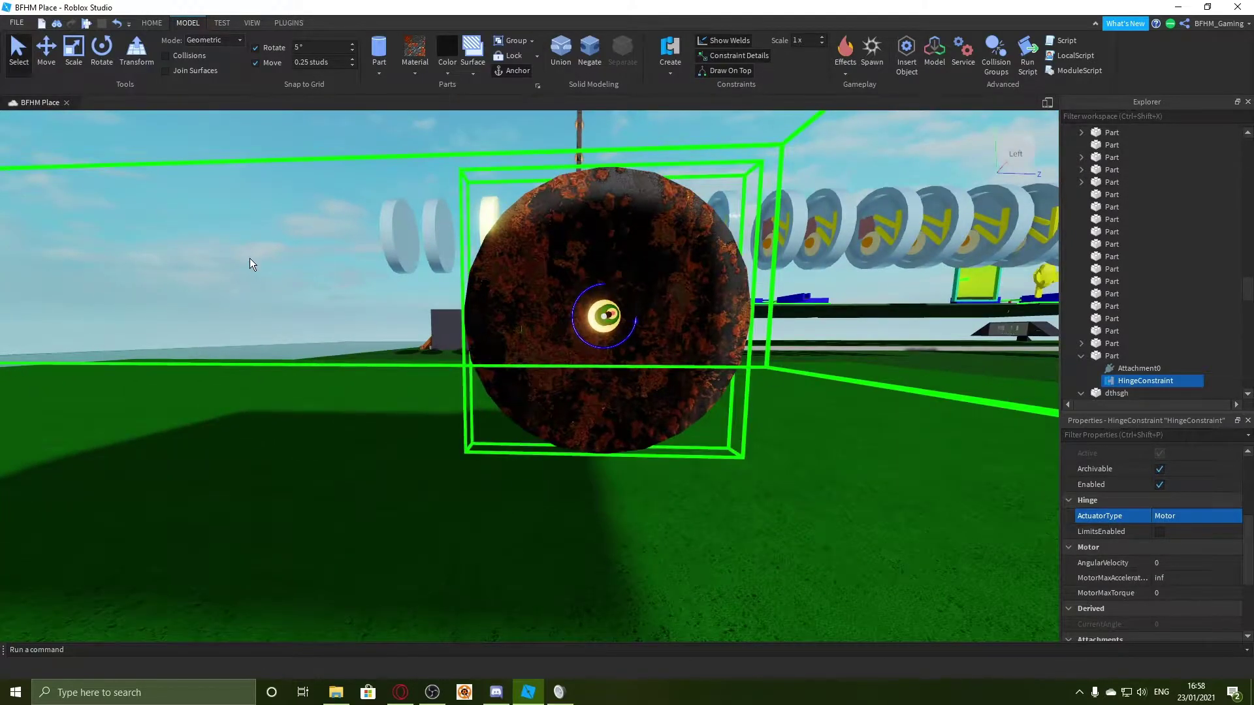
Step: Set the hinge constraint's MotorMaxTorque to 1000000
key("d")
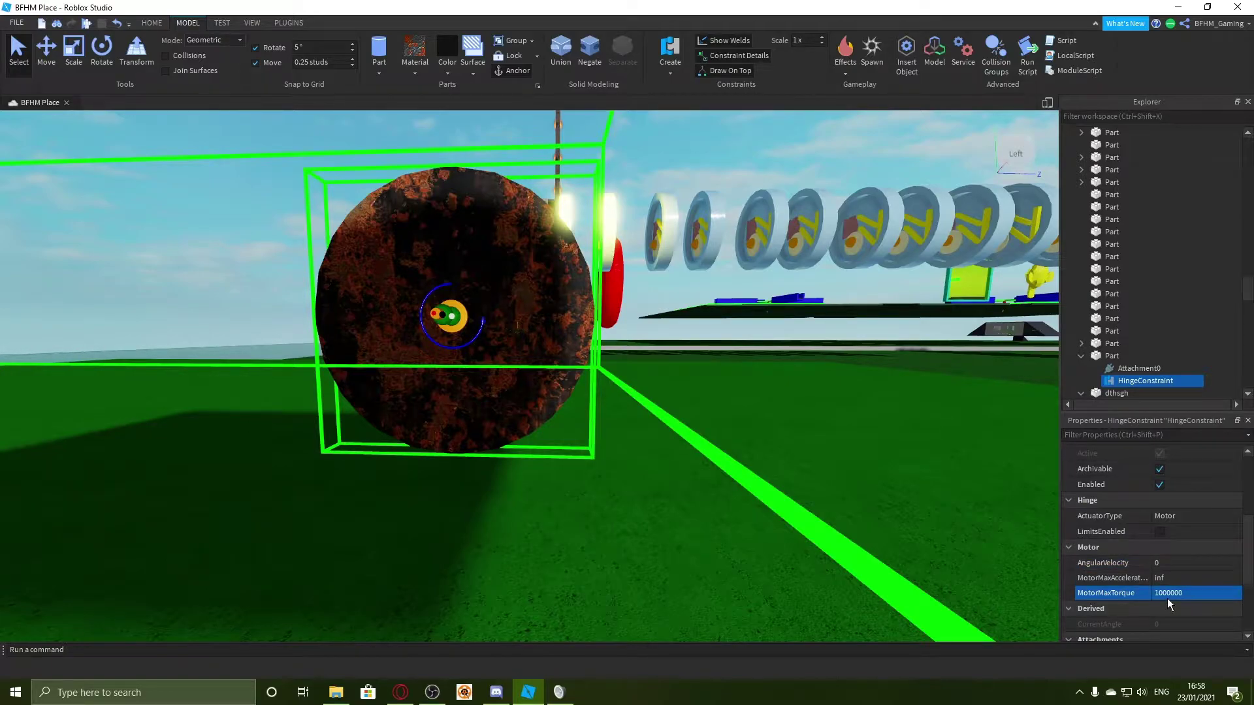
key("d")
right_click_drag(546, 337, 540, 337)
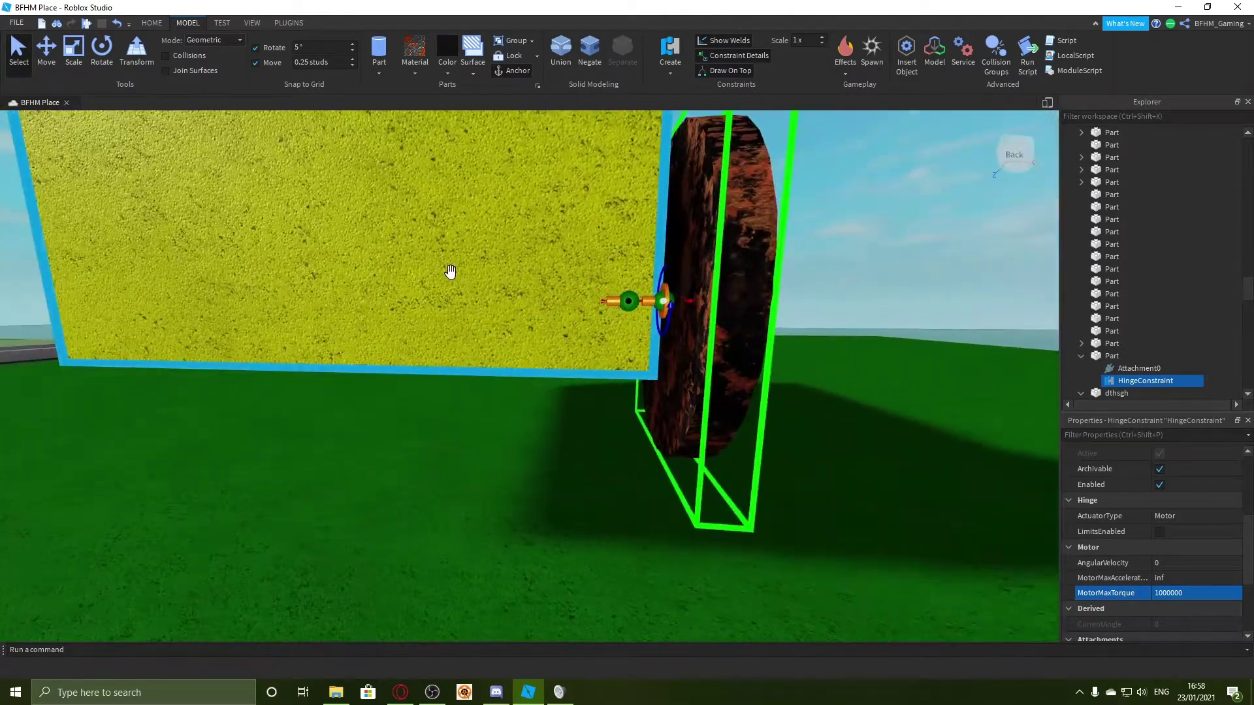
Step: Change the yellow body block's material to Wood
left_click(451, 271)
left_click(415, 56)
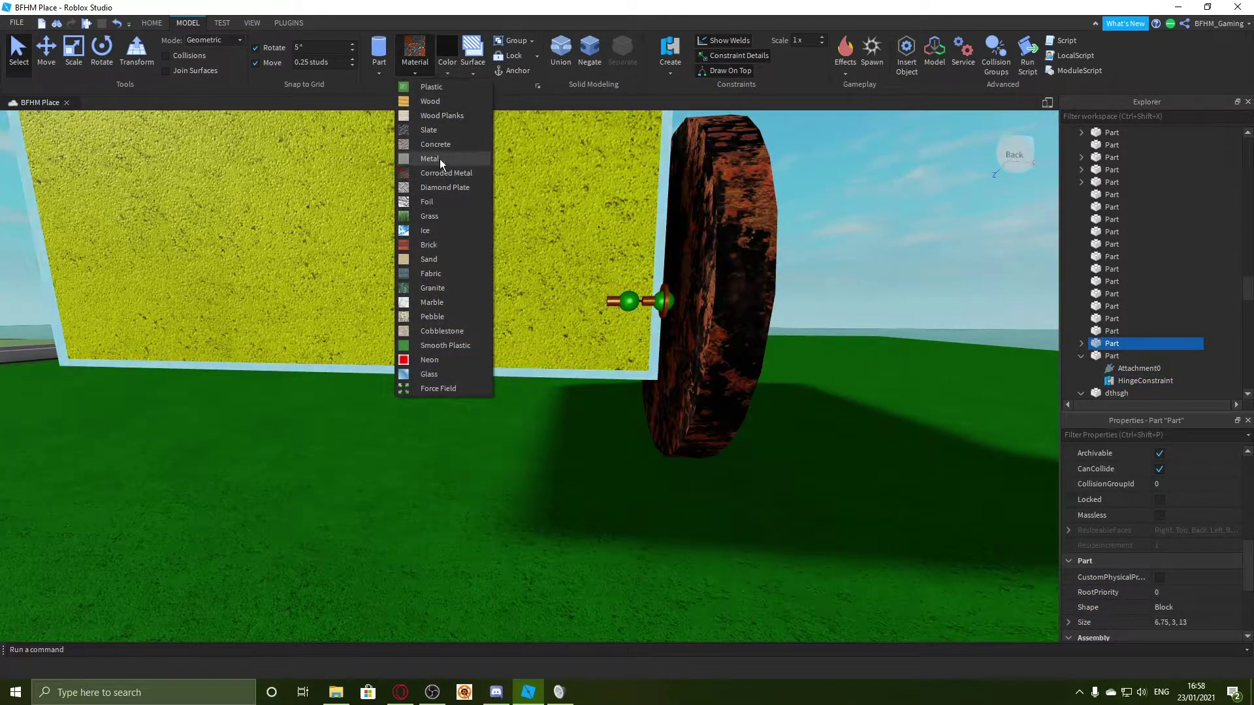
left_click(418, 102)
Step: Select the motor hinge between the wheel and the body together with both of its attachments
mouse_move(468, 187)
right_mouse_down()
mouse_move(484, 190)
mouse_move(468, 190)
right_mouse_up()
key("d")
key("a")
key("e")
key("w")
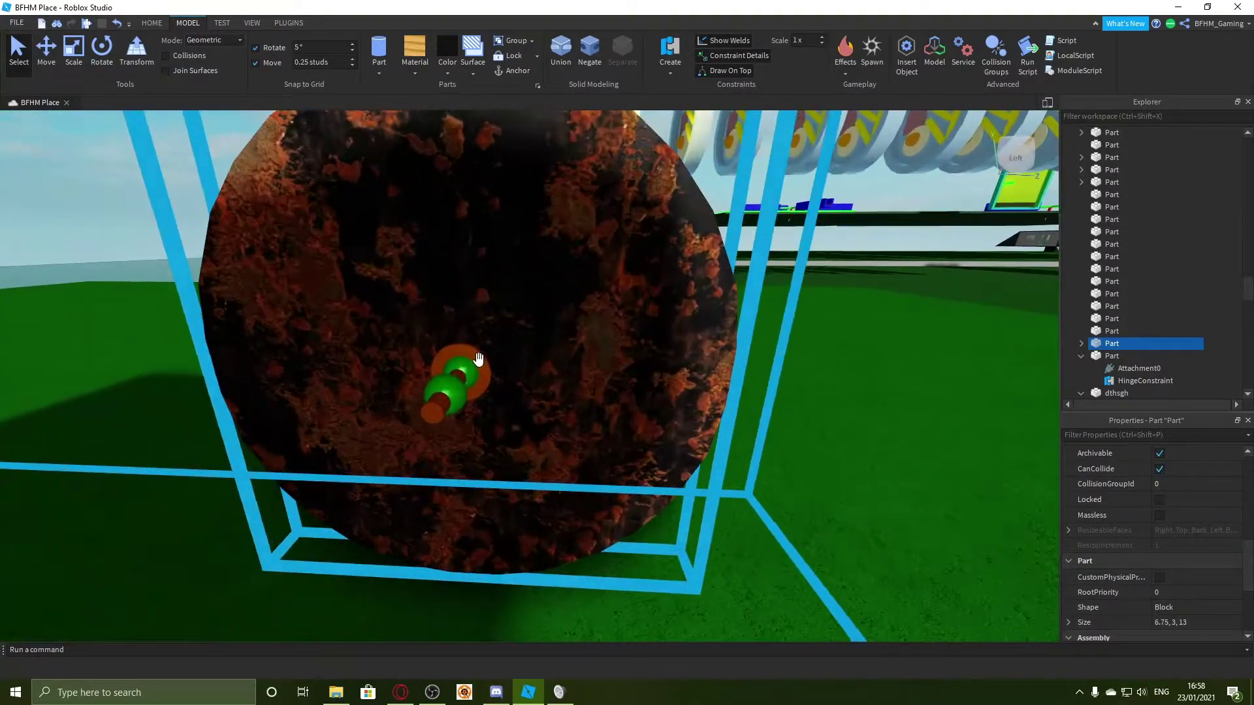
left_click(479, 359)
right_click_drag(479, 359, 516, 350)
scroll(512, 344, "down", 3)
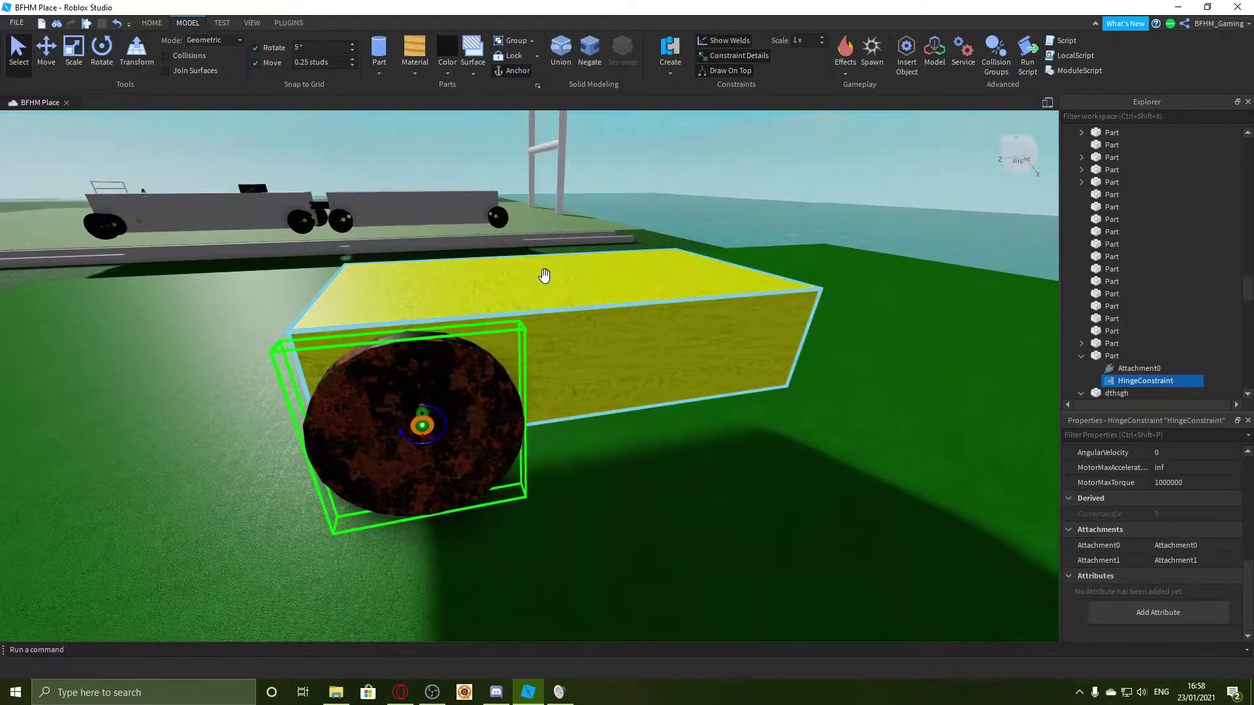
key("w")
right_click_drag(511, 297, 511, 296)
key("a")
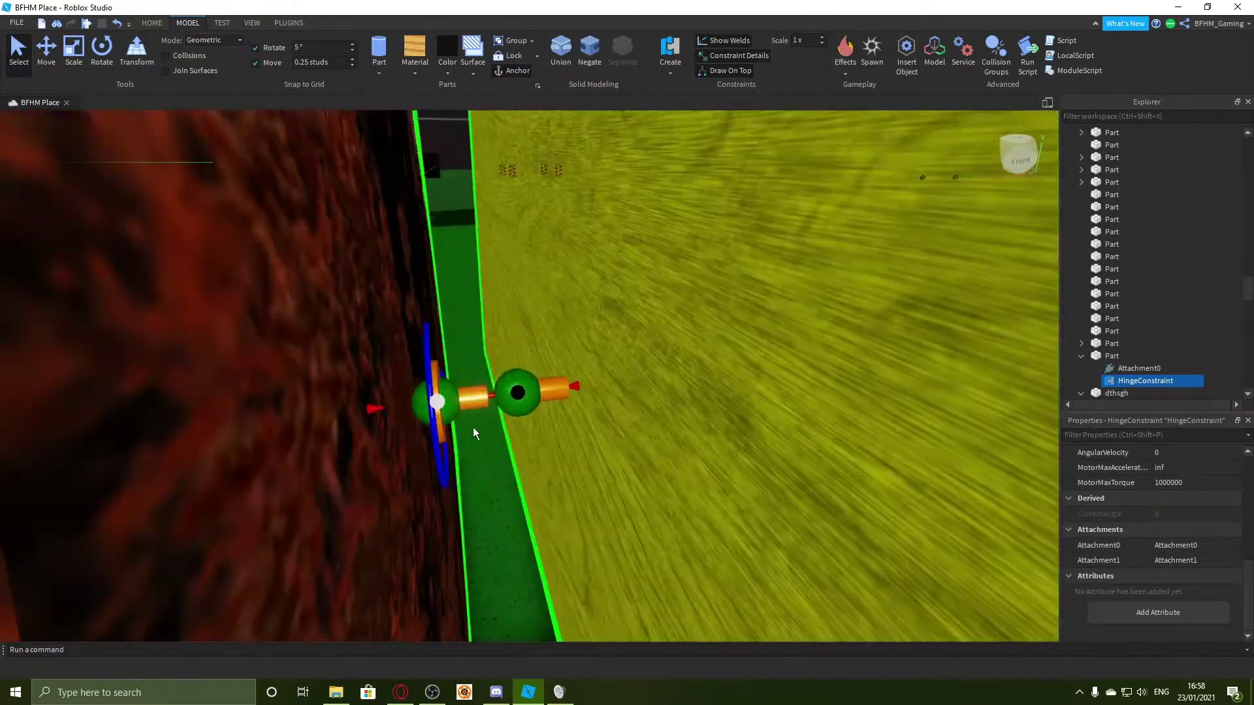
left_click(499, 408, "ctrl")
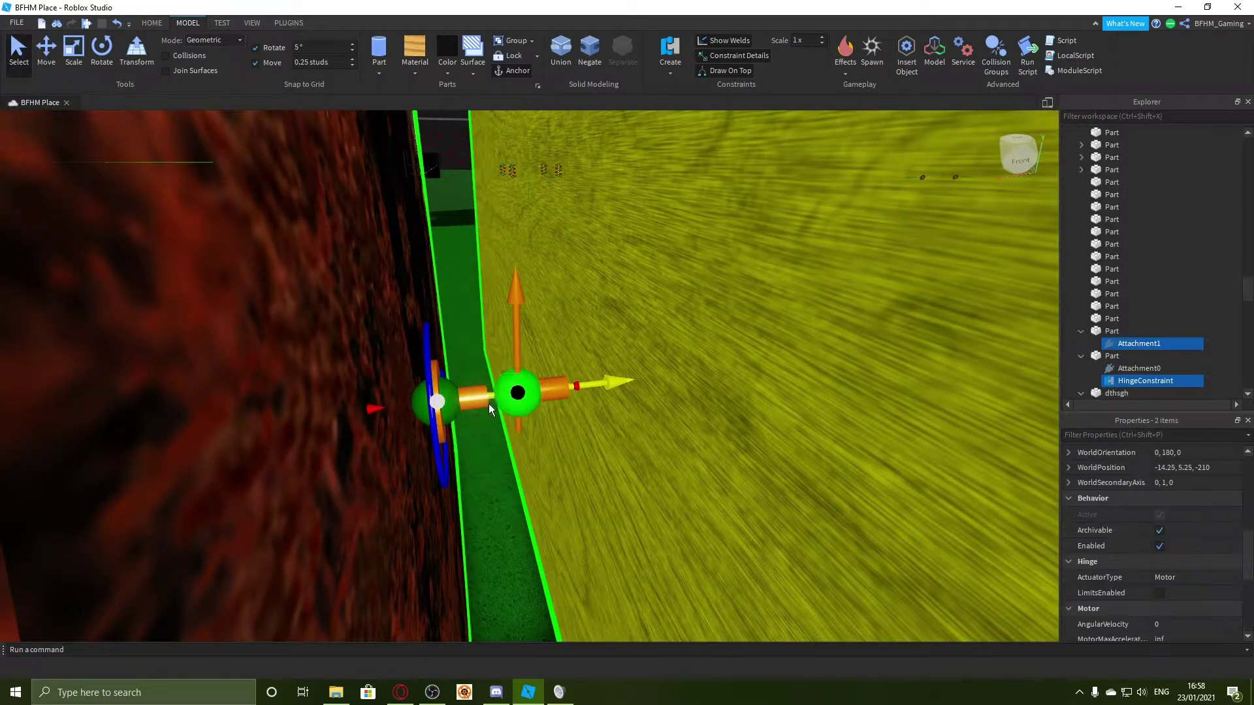
left_click(416, 409, "ctrl")
scroll(417, 409, "down", 6)
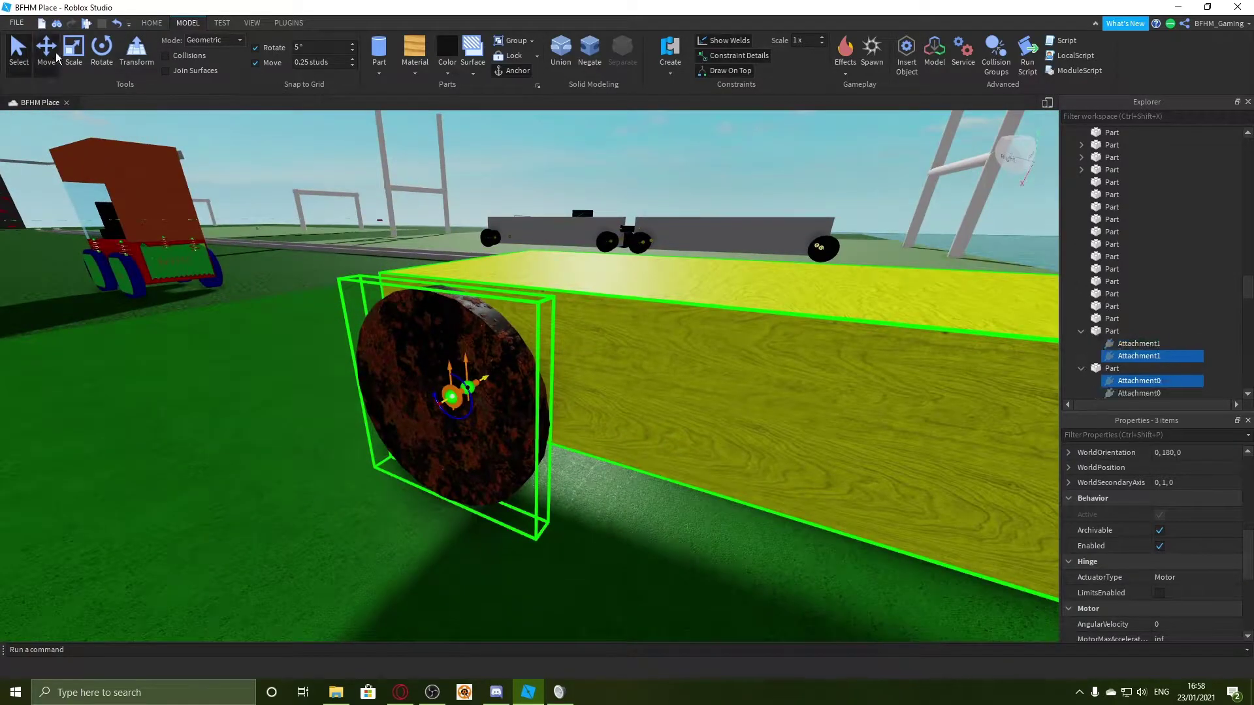
left_click(56, 53)
left_click_drag(415, 381, 505, 405)
right_click_drag(431, 385, 505, 406)
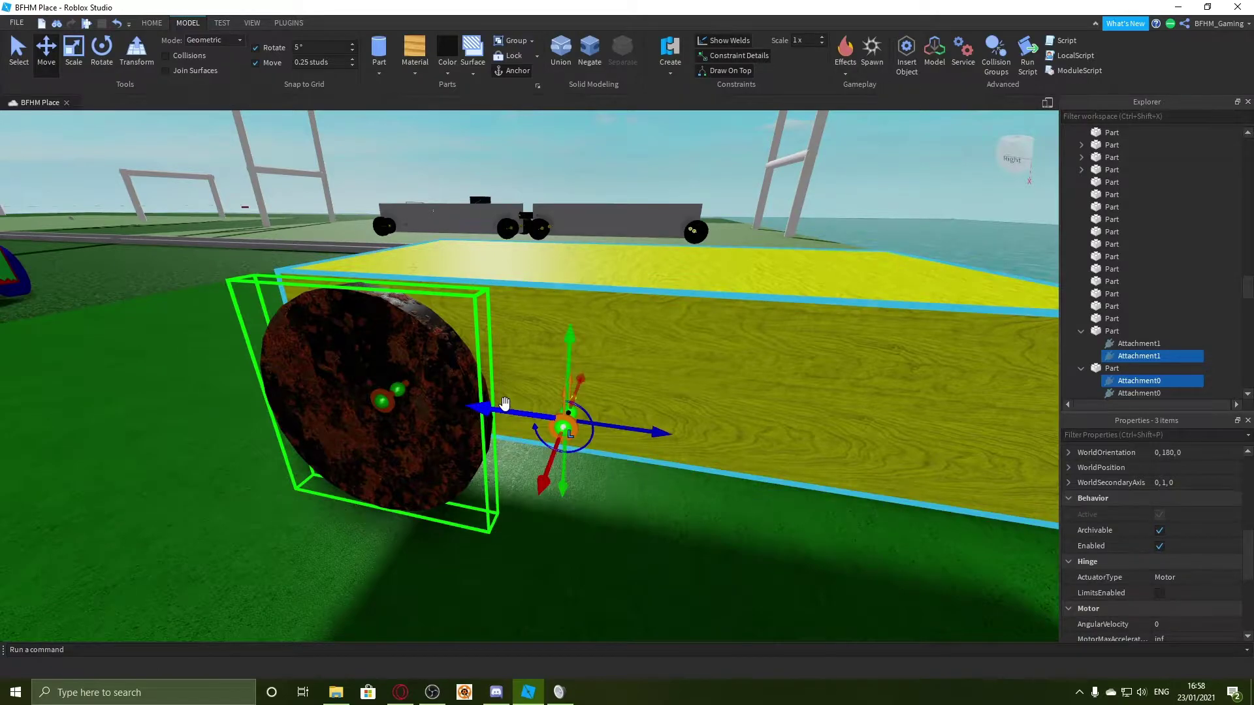
key("ctrl+z")
Step: Add the wheel to the hinge selection, duplicate the assembly, and move the copy along the same side to the body's other end
left_click(314, 326, "ctrl")
key("ctrl+d")
left_click_drag(257, 386, 492, 404)
Step: Delete the surplus duplicate attachments and the leftover hinge constraint that stretches along the body between the two wheels
key("d")
key("a")
scroll(254, 393, "up", 3)
scroll(233, 389, "down", 3)
scroll(512, 414, "up", 2)
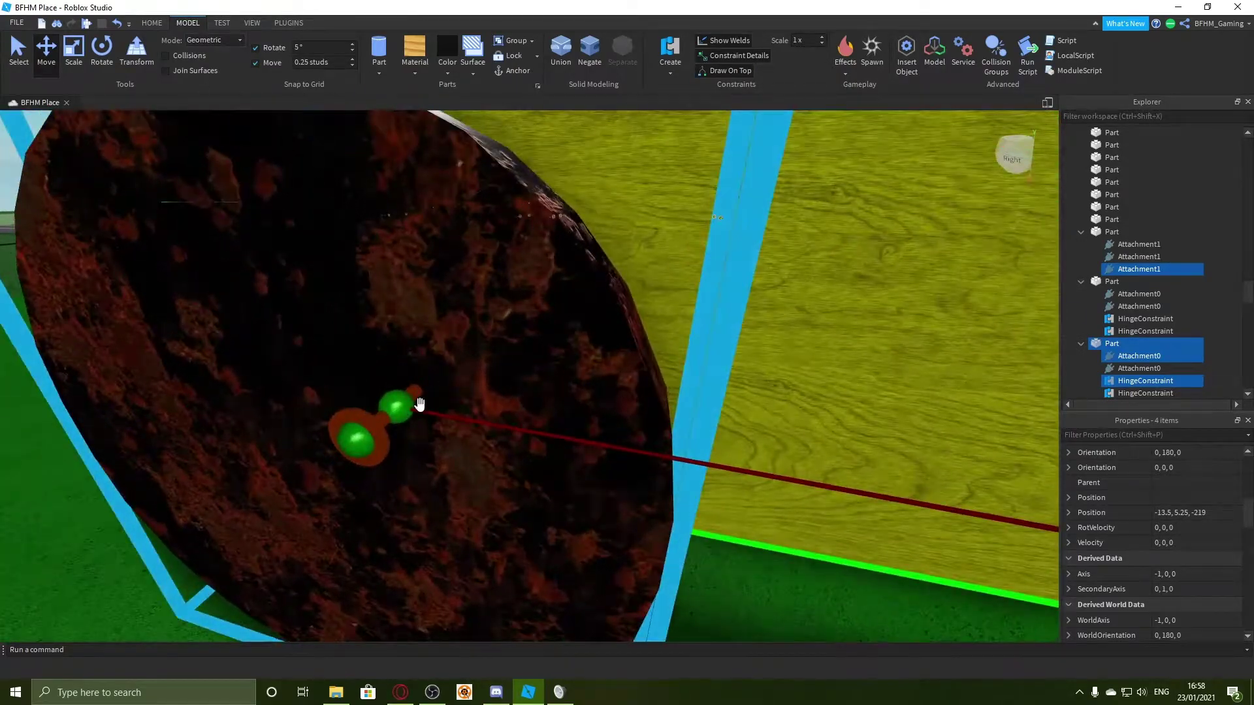
left_click_drag(414, 405, 566, 427)
key("Delete")
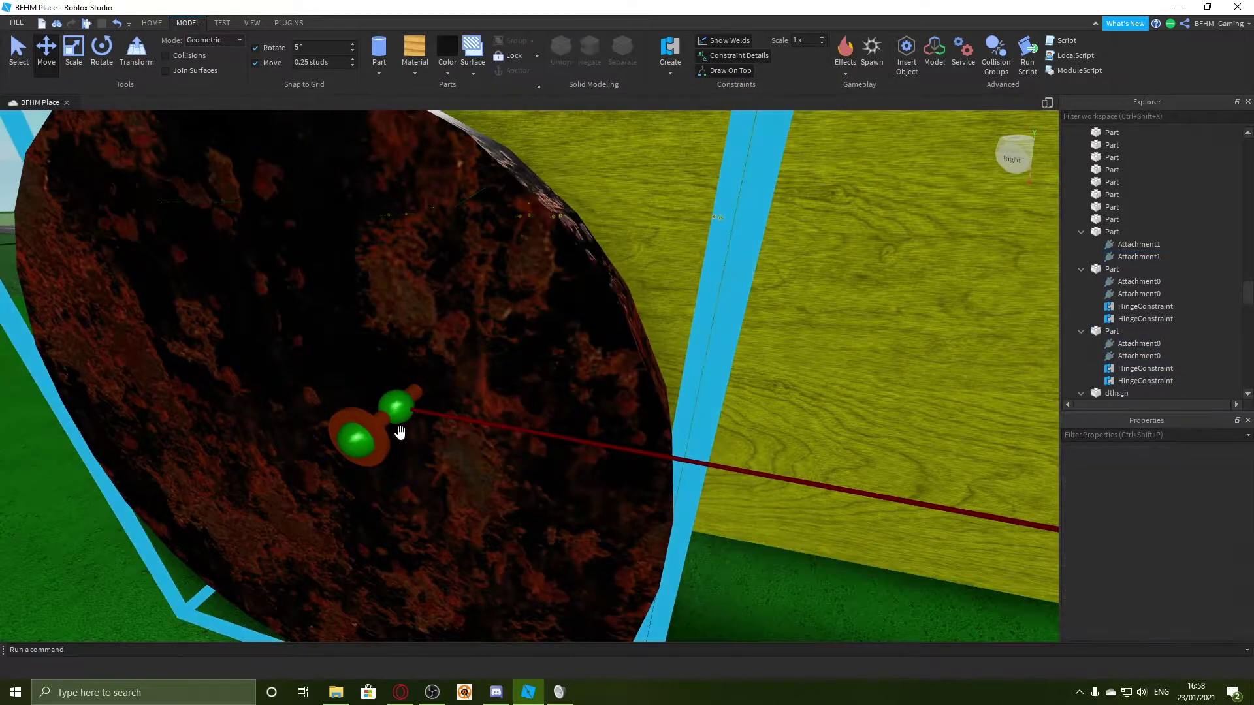
left_click(356, 441)
key("Delete")
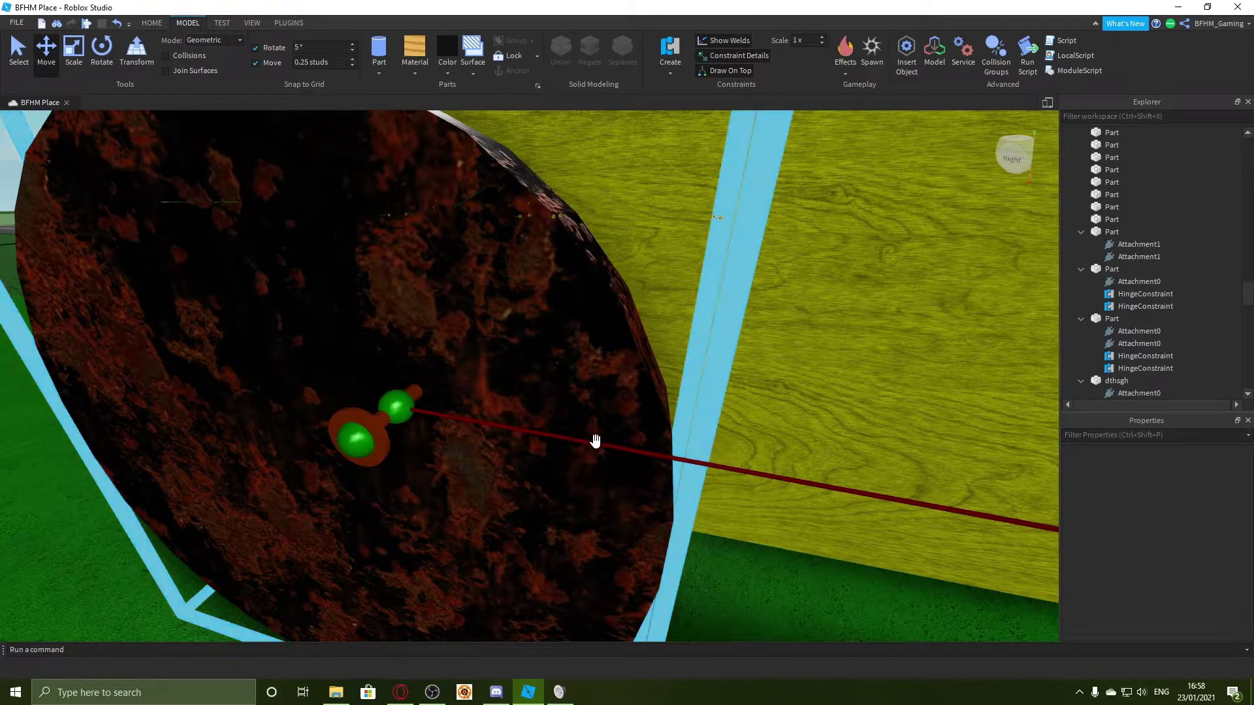
left_click(595, 441)
key("Delete")
Step: Move both wheels on this side inward so they sit close against the yellow body
right_click_drag(595, 441, 635, 445)
scroll(635, 445, "up", 3)
scroll(486, 439, "down", 4)
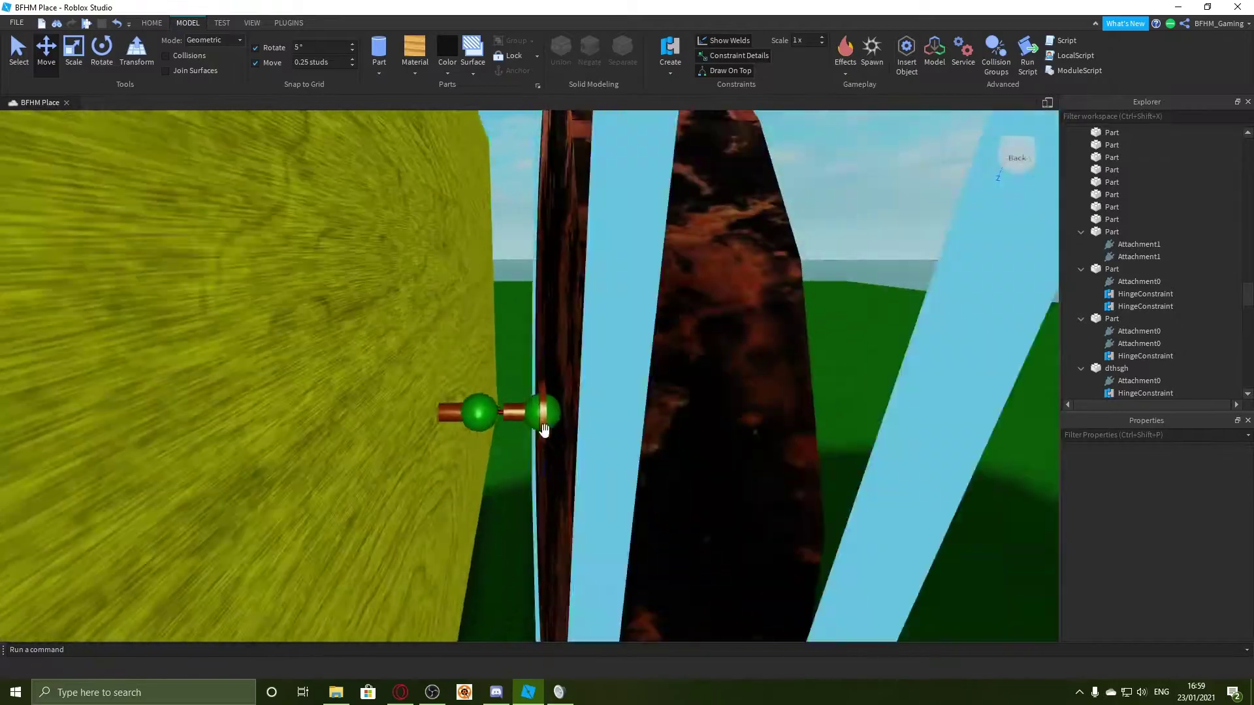
left_click(628, 444)
scroll(614, 411, "down", 3)
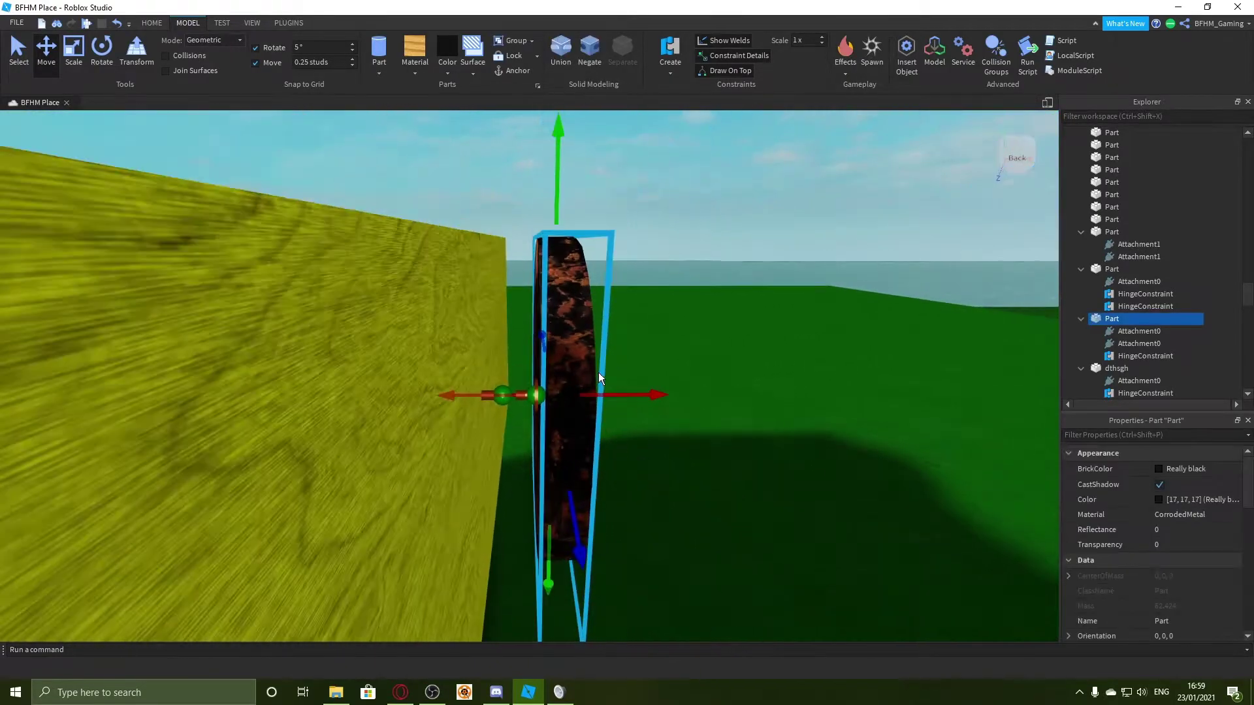
left_click_drag(628, 394, 593, 396)
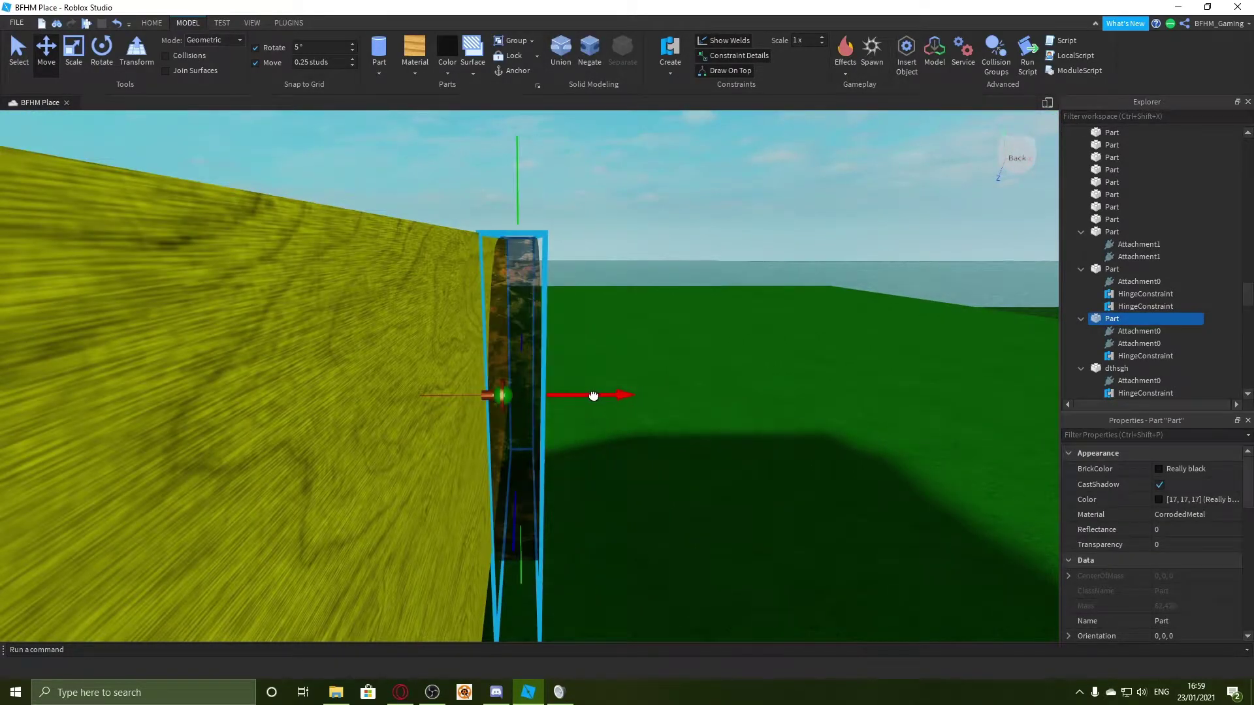
right_click_drag(593, 396, 487, 385)
scroll(527, 397, "down", 3)
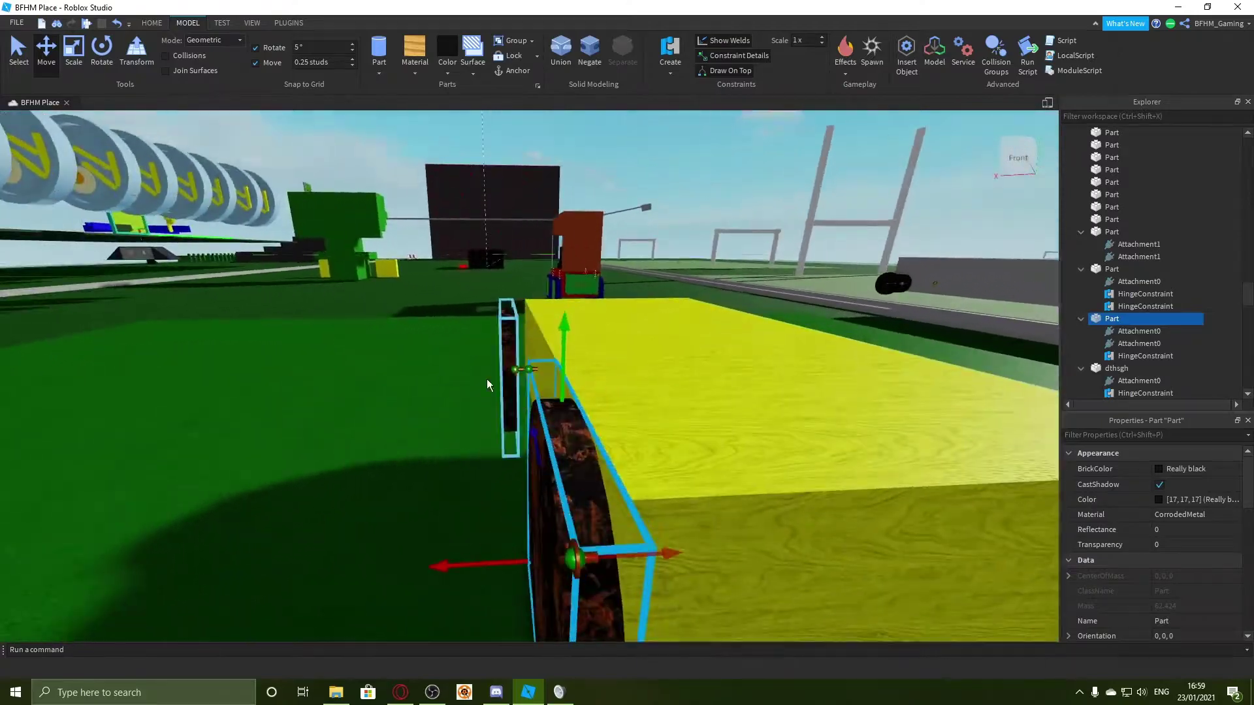
left_click(510, 358)
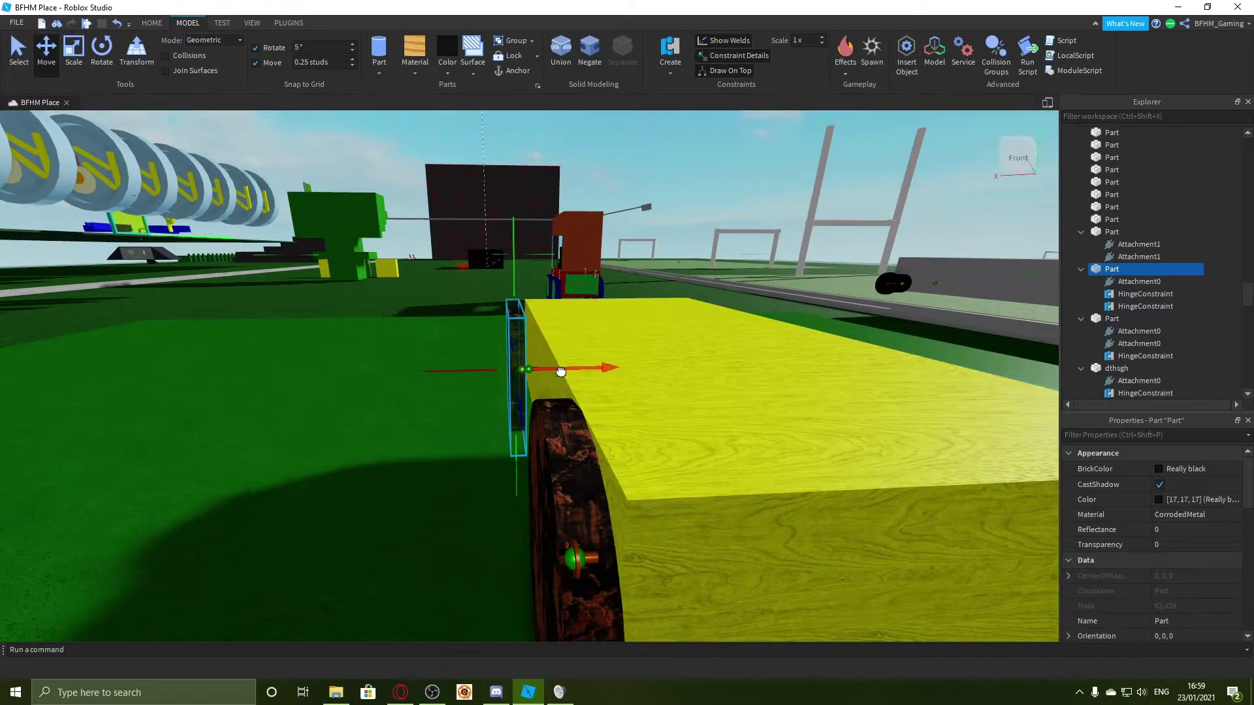
left_click_drag(560, 367, 569, 369)
left_click(557, 437)
scroll(507, 400, "down", 3)
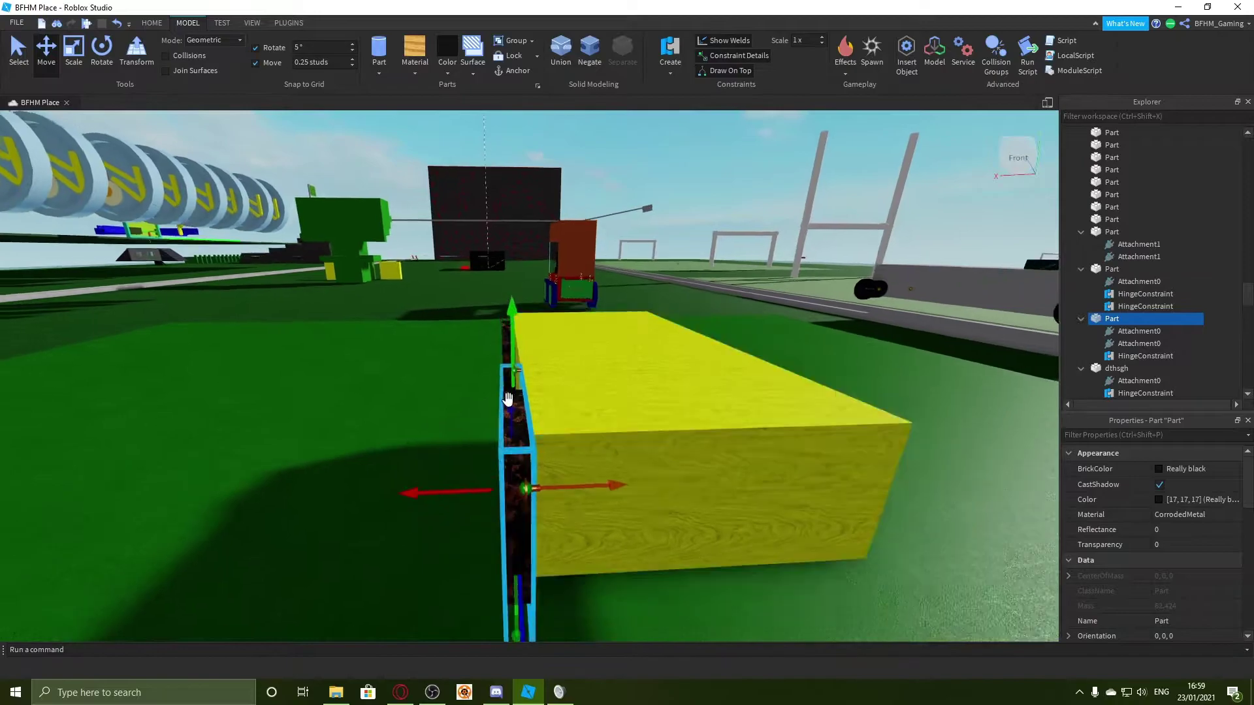
right_click_drag(507, 400, 596, 471)
scroll(568, 386, "up", 3)
left_click(570, 454, "ctrl")
left_click_drag(596, 470, 586, 452)
scroll(586, 452, "down", 10)
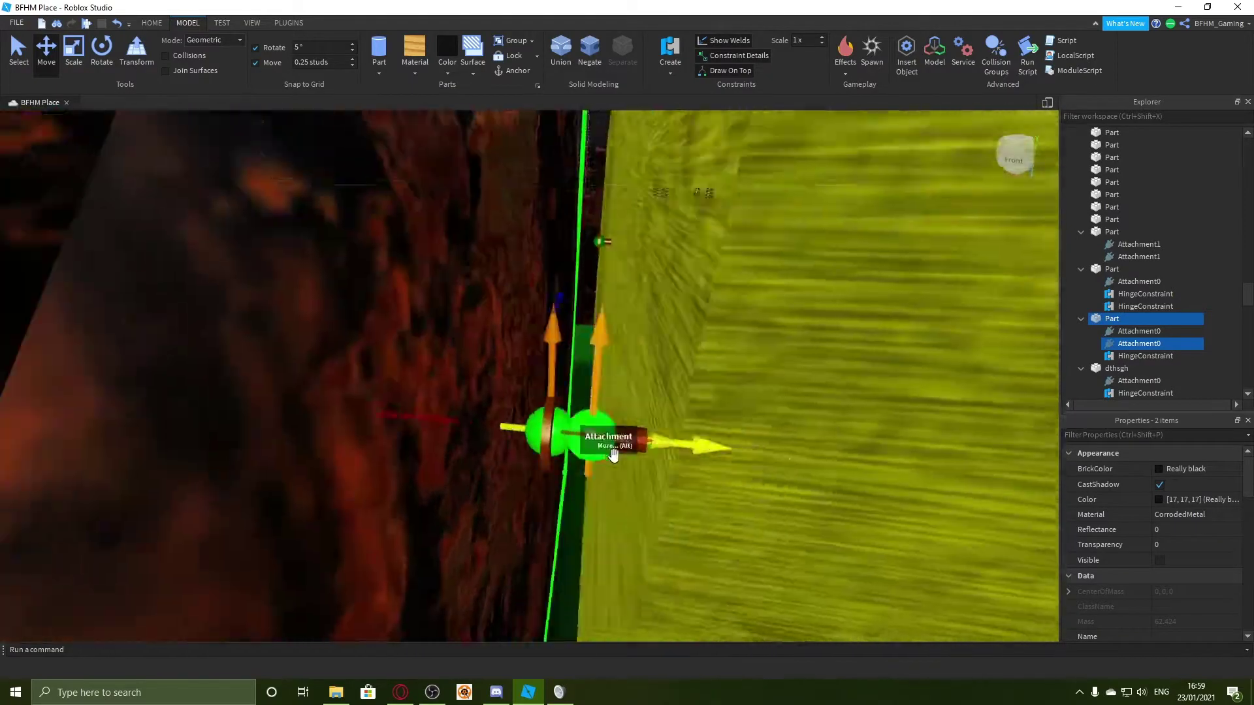
scroll(529, 399, "up", 2)
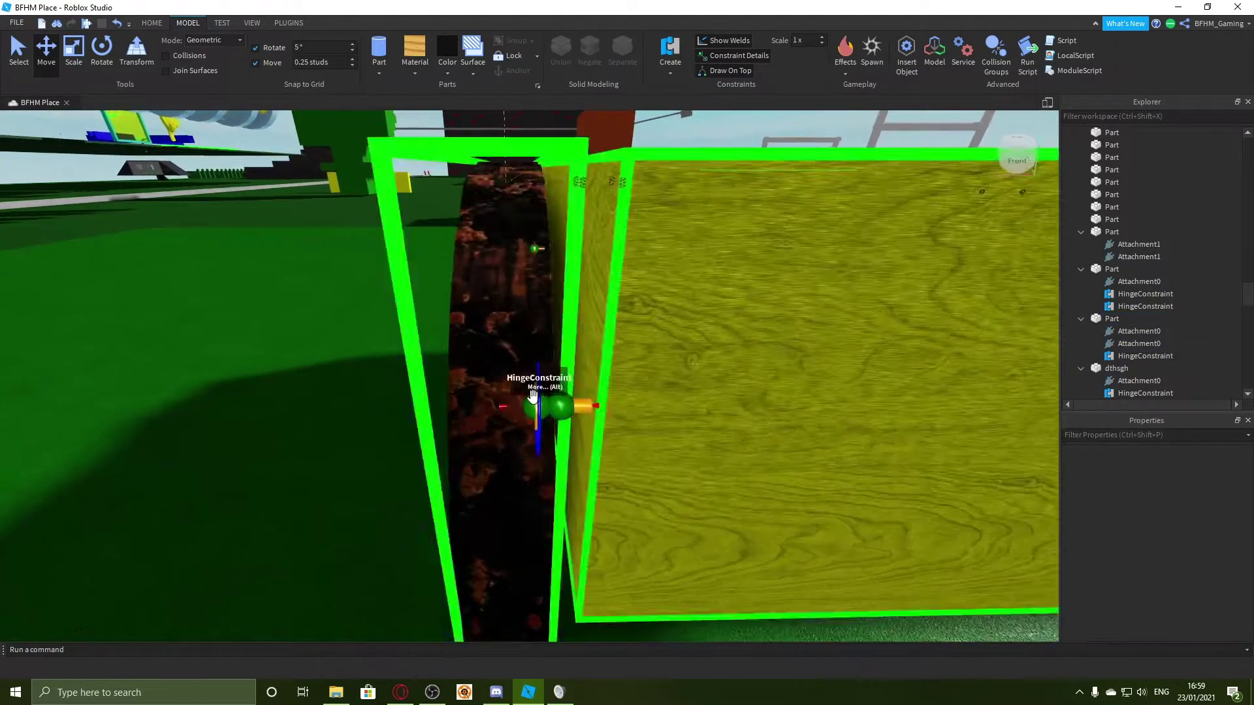
Step: Duplicate the nearest wheel together with its two hinge attachments and move the copy across to the body's opposite side
left_click(518, 398)
scroll(518, 399, "up", 3)
key("d")
key("a")
left_click(474, 408, "ctrl")
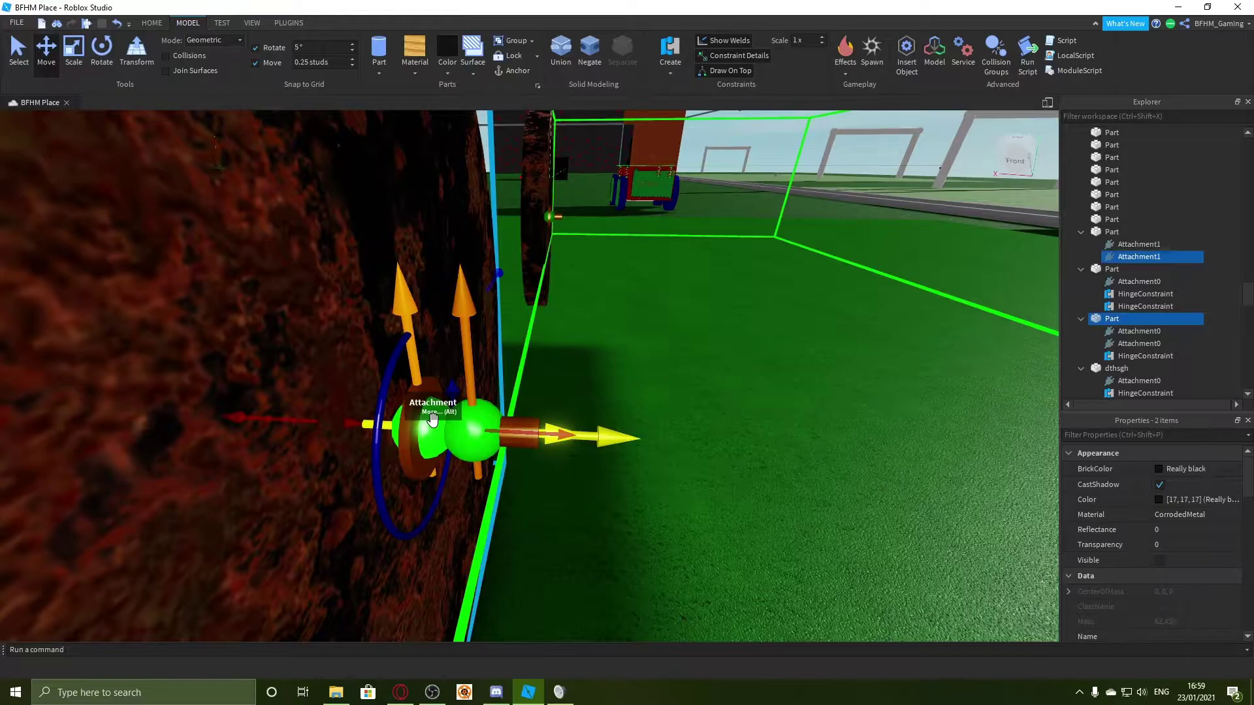
left_click(435, 420, "ctrl")
scroll(549, 490, "down", 5)
key("ctrl+d")
key("d")
left_click_drag(415, 385, 512, 392)
Step: Rotate the copied wheel half a turn about the vertical axis so its hinge faces the yellow body
left_click(94, 51)
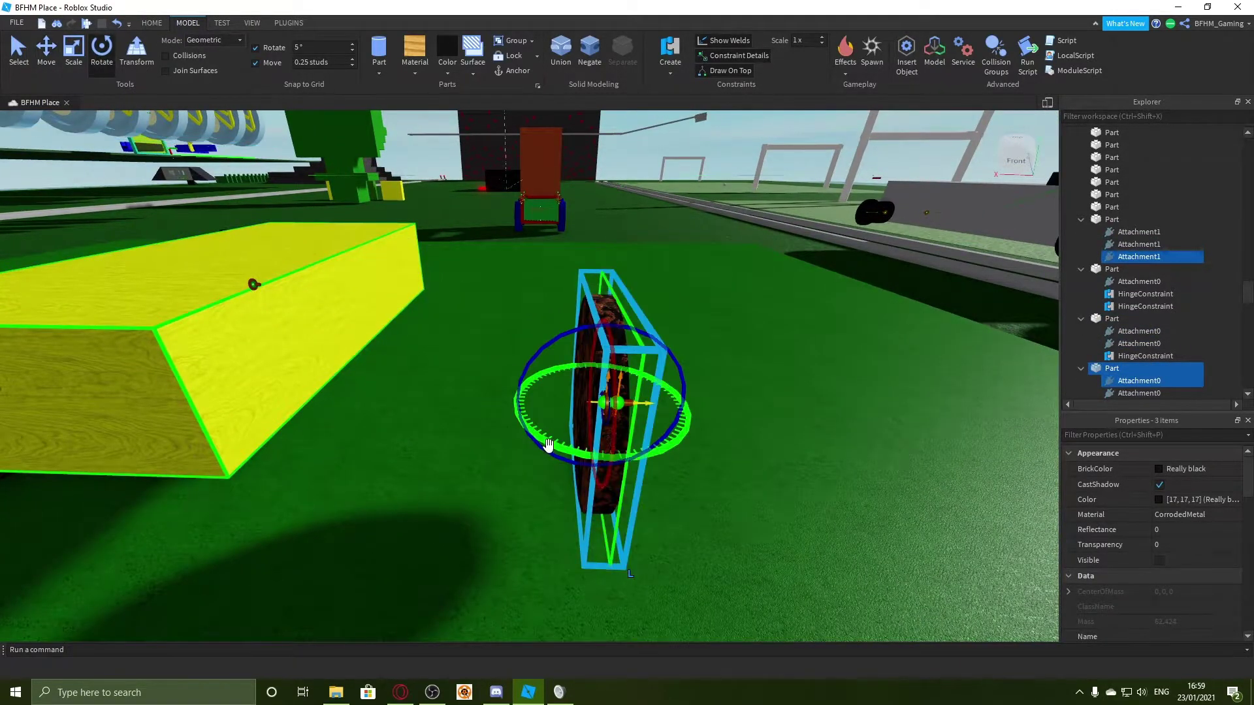
left_click_drag(556, 449, 644, 350)
right_click_drag(618, 332, 535, 305)
scroll(535, 305, "down", 3)
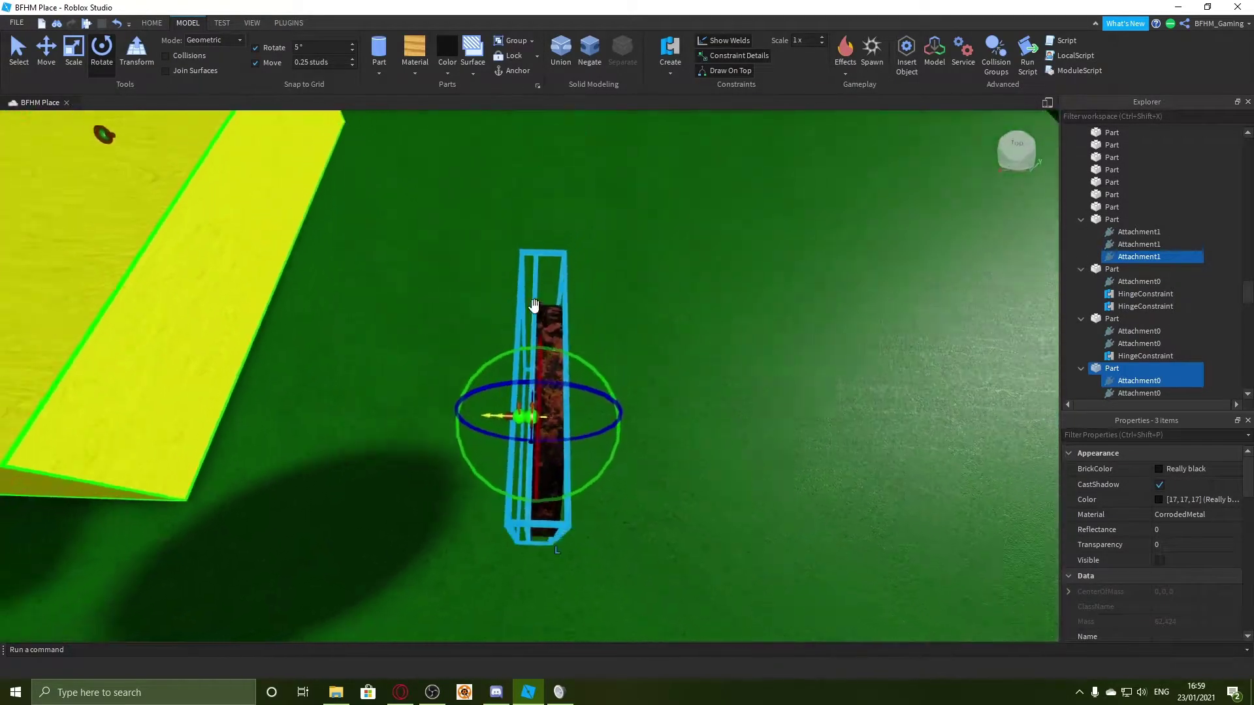
Step: Move the rotated wheel up against the yellow body's side, with its hinge attachments bridging the gap between wheel and body
left_click(46, 47)
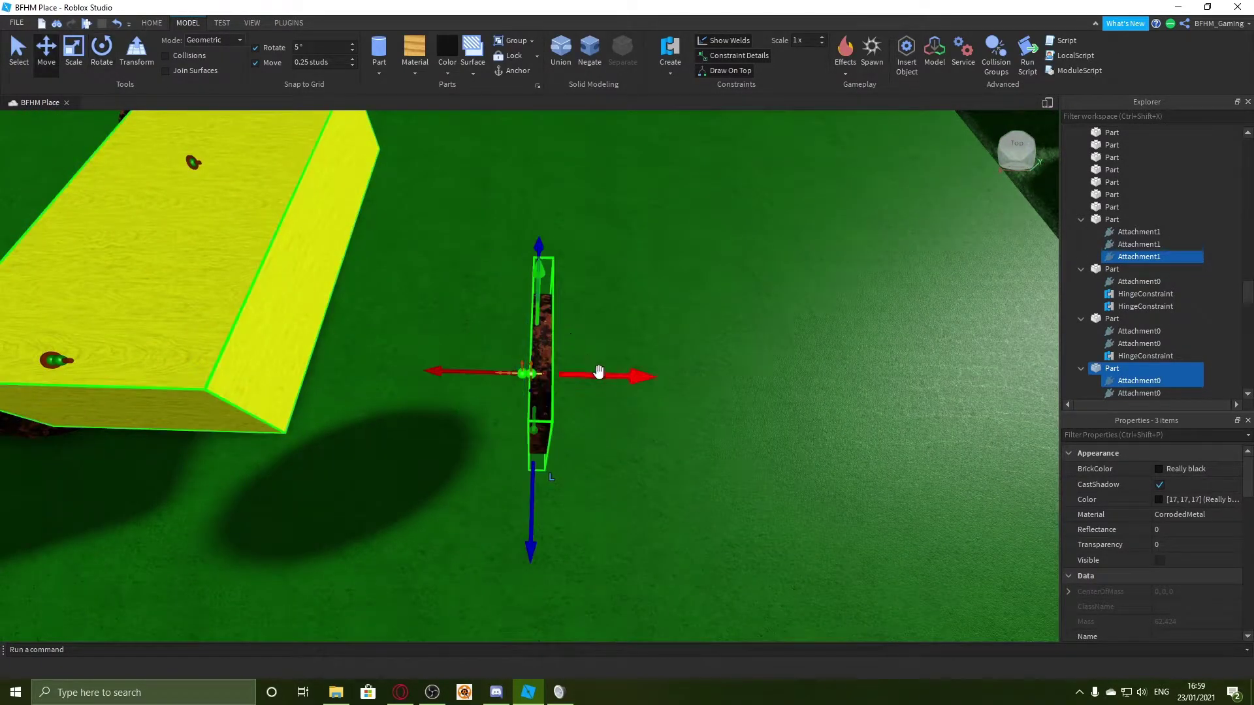
key("a")
left_click_drag(599, 370, 567, 356)
scroll(568, 356, "up", 3)
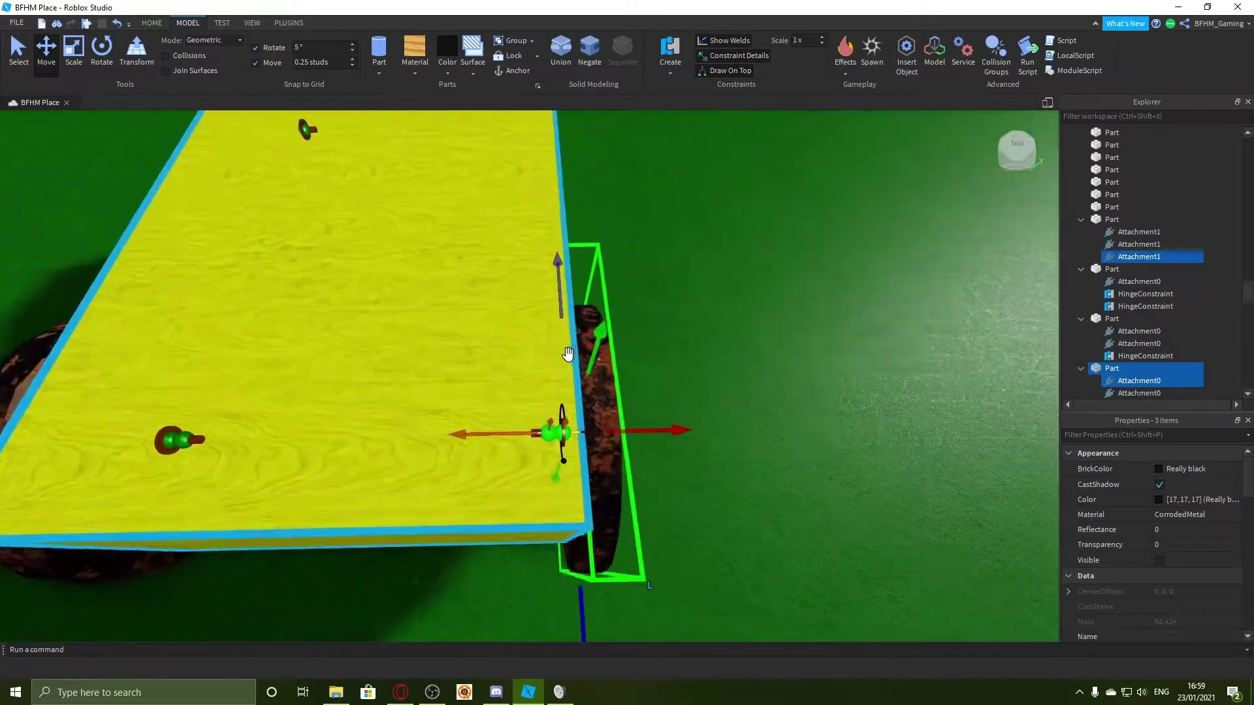
key("d")
right_click_drag(563, 350, 567, 341)
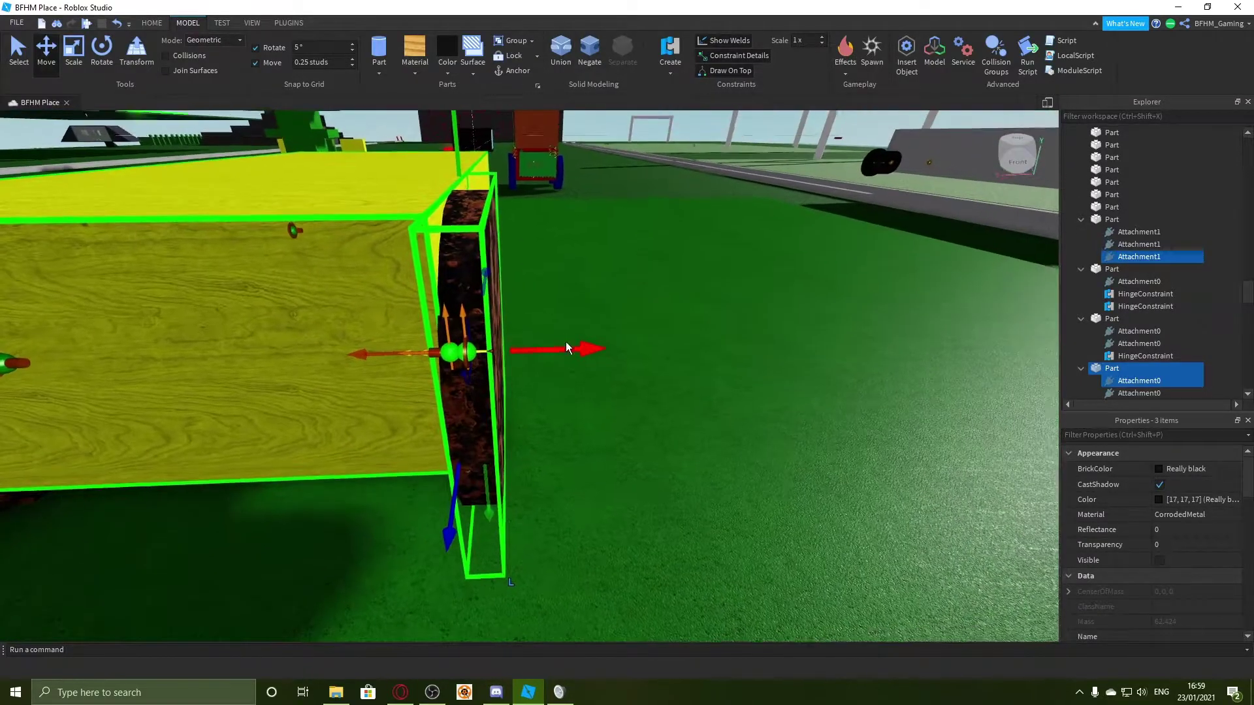
key("a")
key("d")
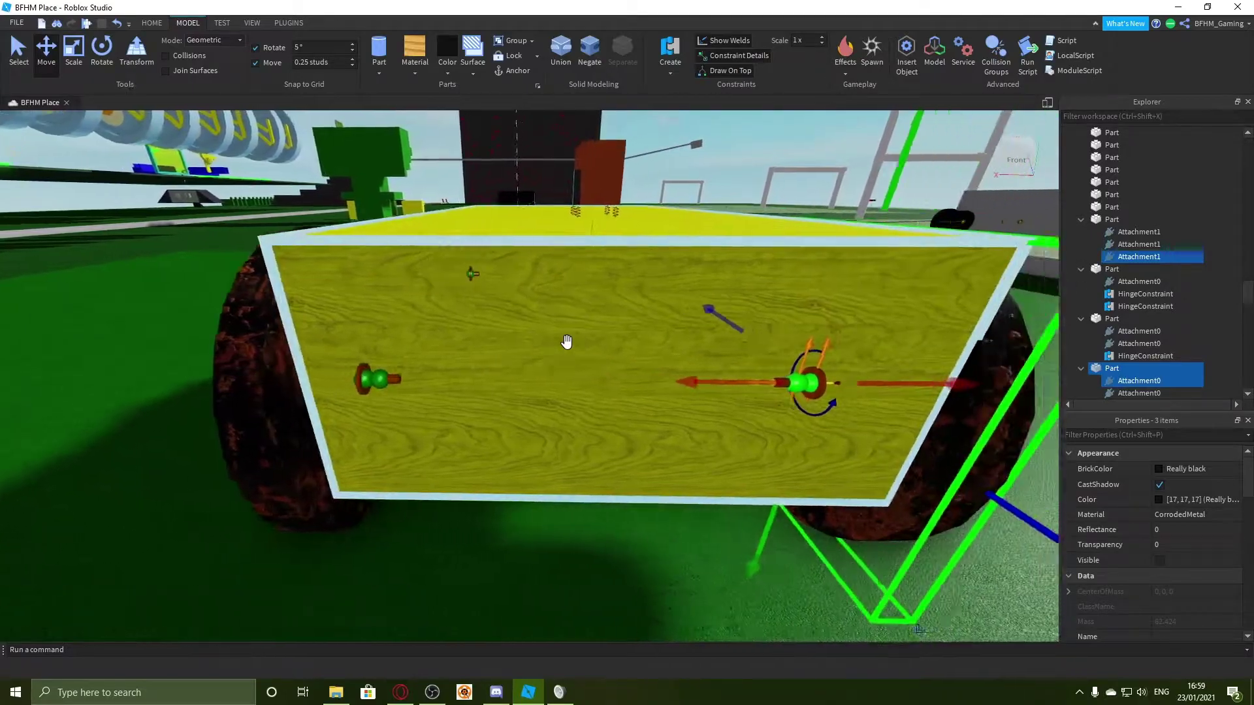
scroll(585, 382, "up", 6)
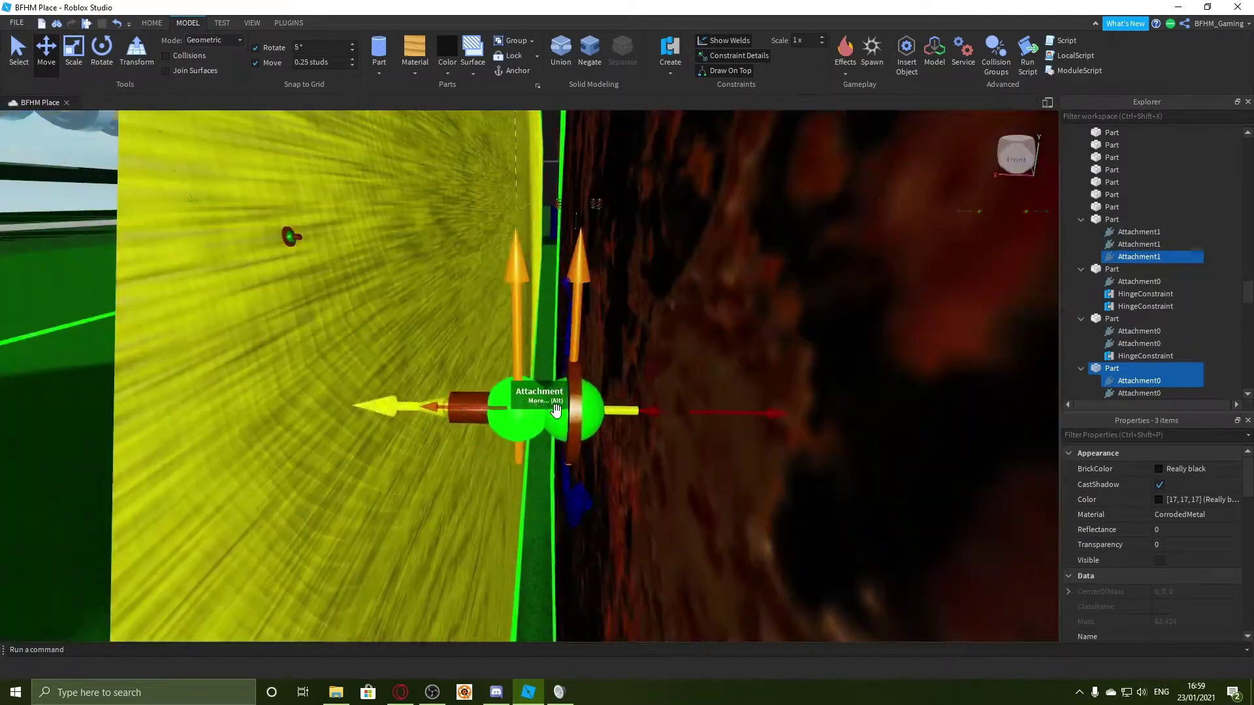
scroll(556, 410, "down", 5)
right_click_drag(556, 410, 582, 413)
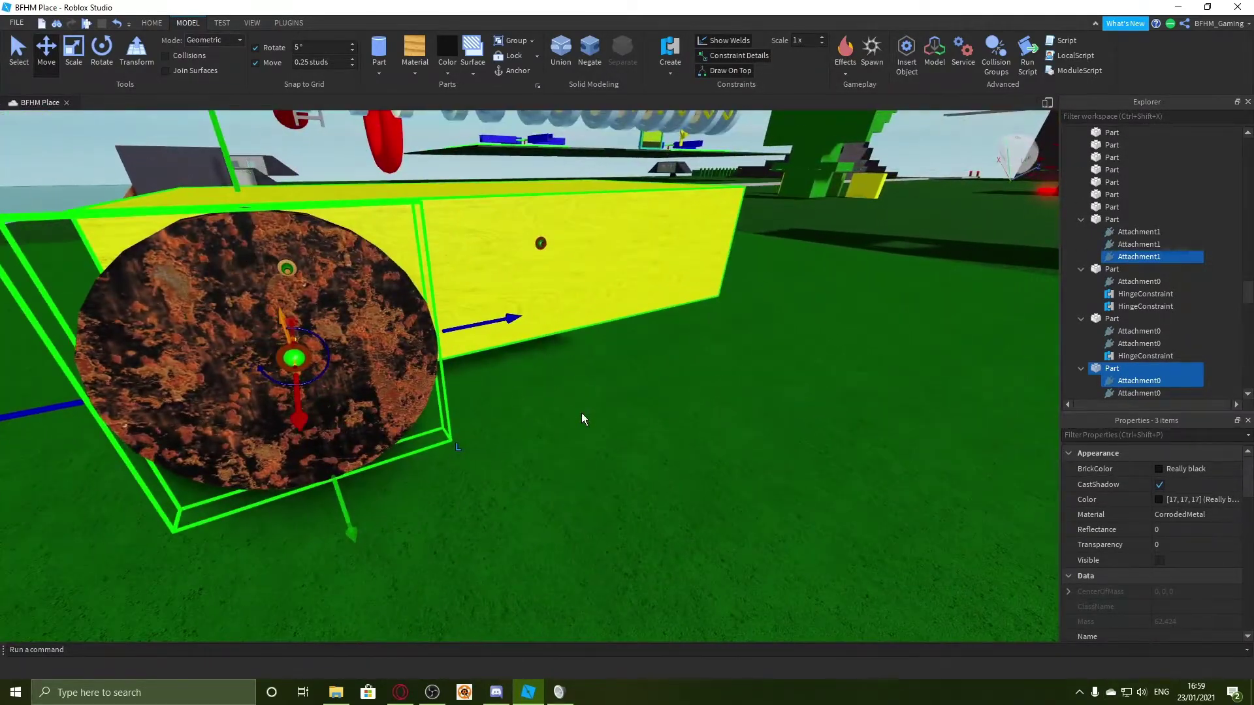
Step: Duplicate this wheel with its hinge attachments and move the copy along the same side to the body's other end
scroll(581, 413, "down", 3)
key("ctrl+d")
left_click_drag(269, 333, 582, 322)
right_click_drag(582, 322, 575, 319)
left_click_drag(690, 468, 706, 476)
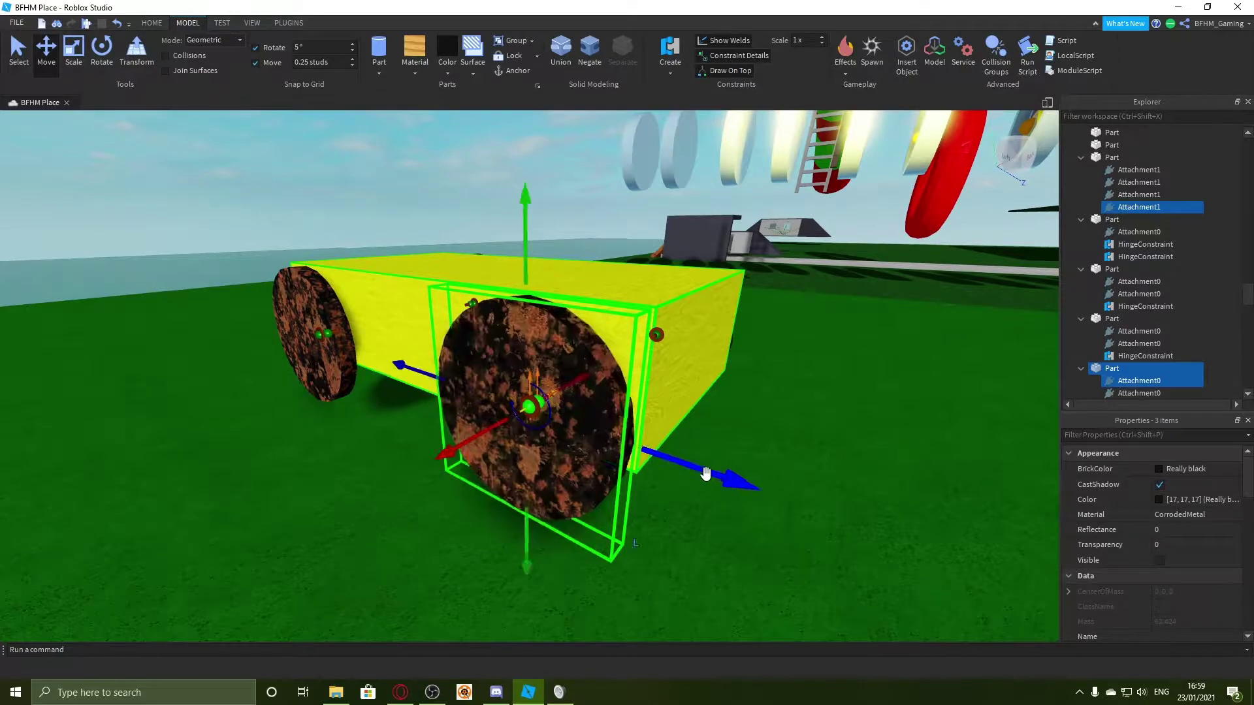
Step: Insert a VehicleSeat into the yellow body and place it on top of the block near one end
key("w")
key("d")
right_click_drag(663, 372, 664, 372)
key("w")
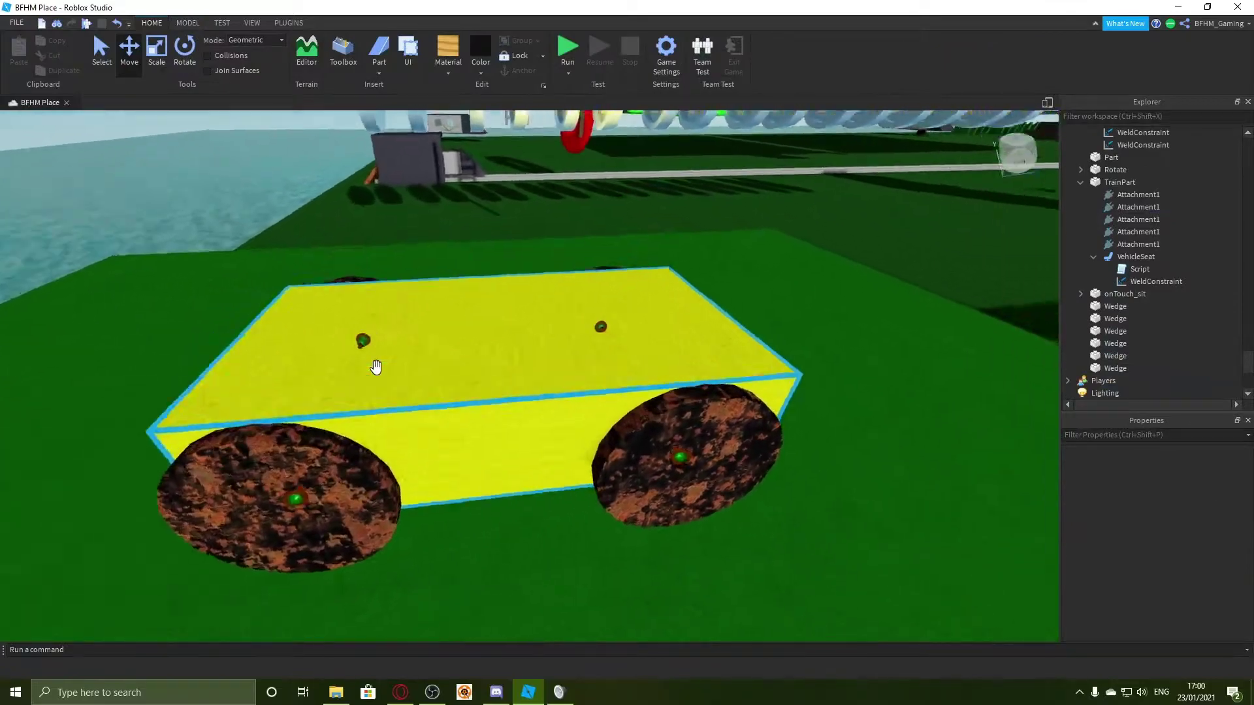
key("a")
right_click_drag(376, 367, 381, 369)
right_click(381, 370)
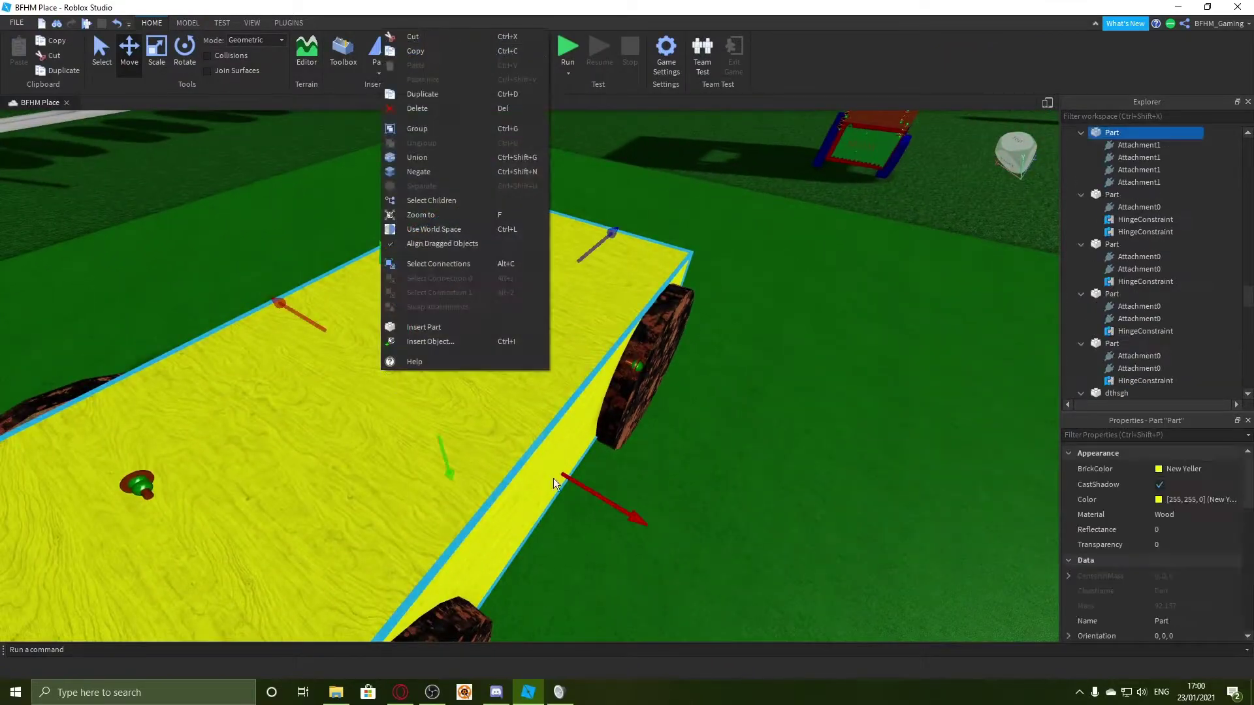
left_click(444, 339)
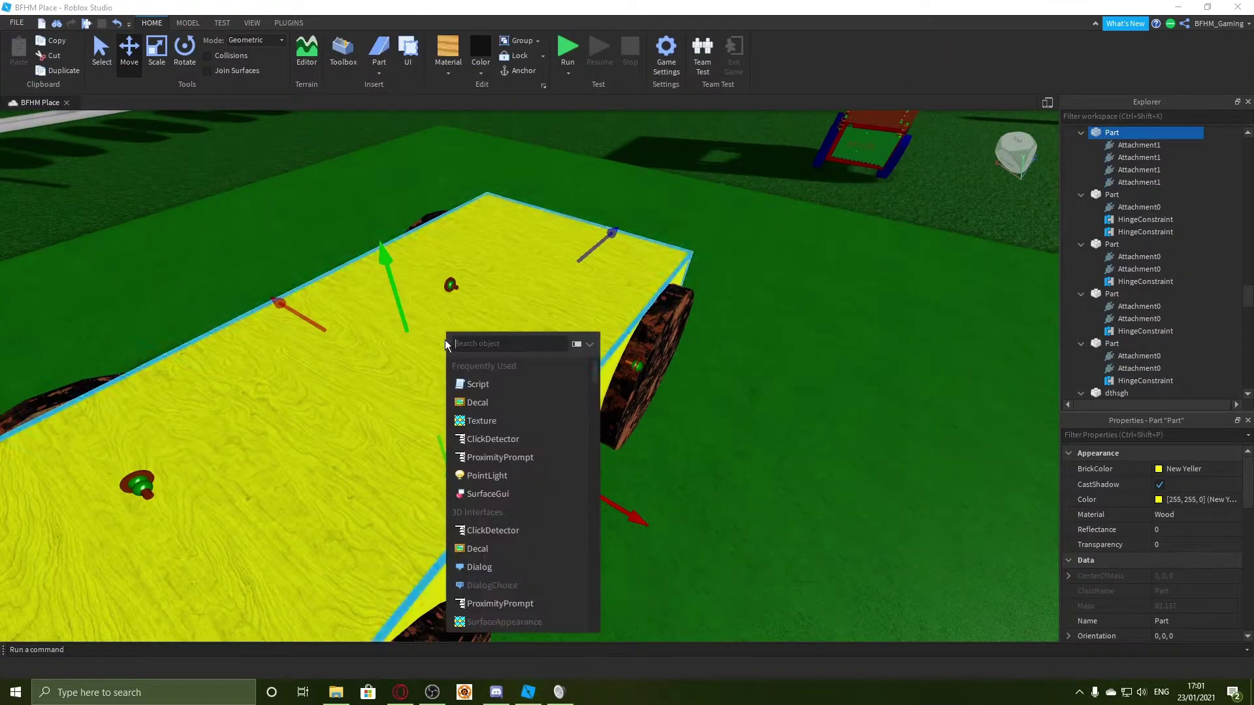
type("veh")
left_click(477, 375)
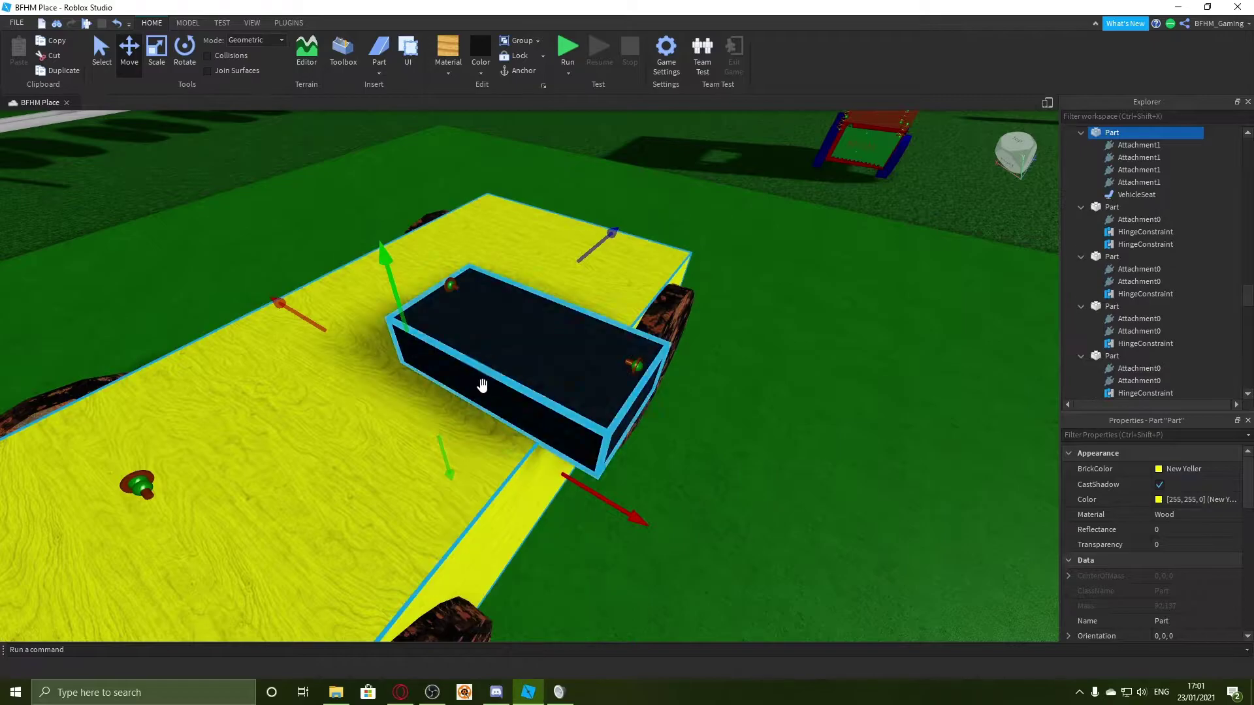
left_click(543, 367)
scroll(457, 405, "down", 4)
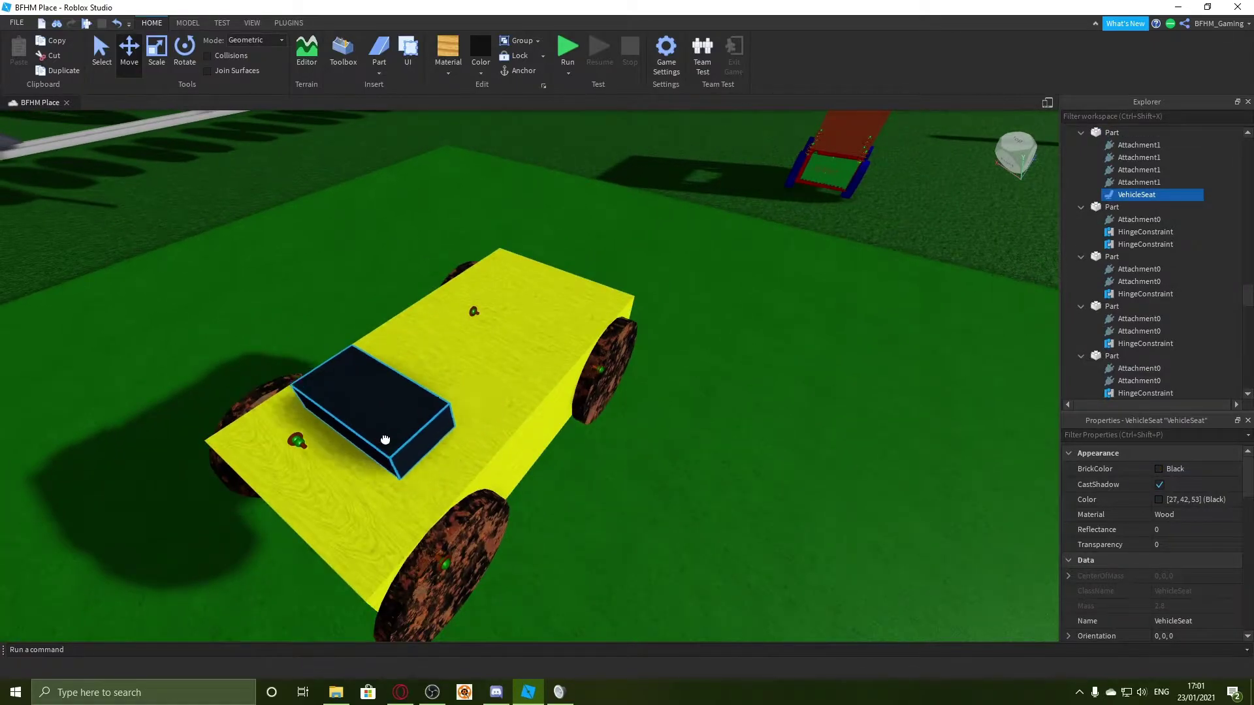
Step: Insert a Script into the VehicleSeat on the yellow car body
right_click_drag(388, 443, 396, 443)
scroll(396, 444, "down", 2)
key("s")
key("d")
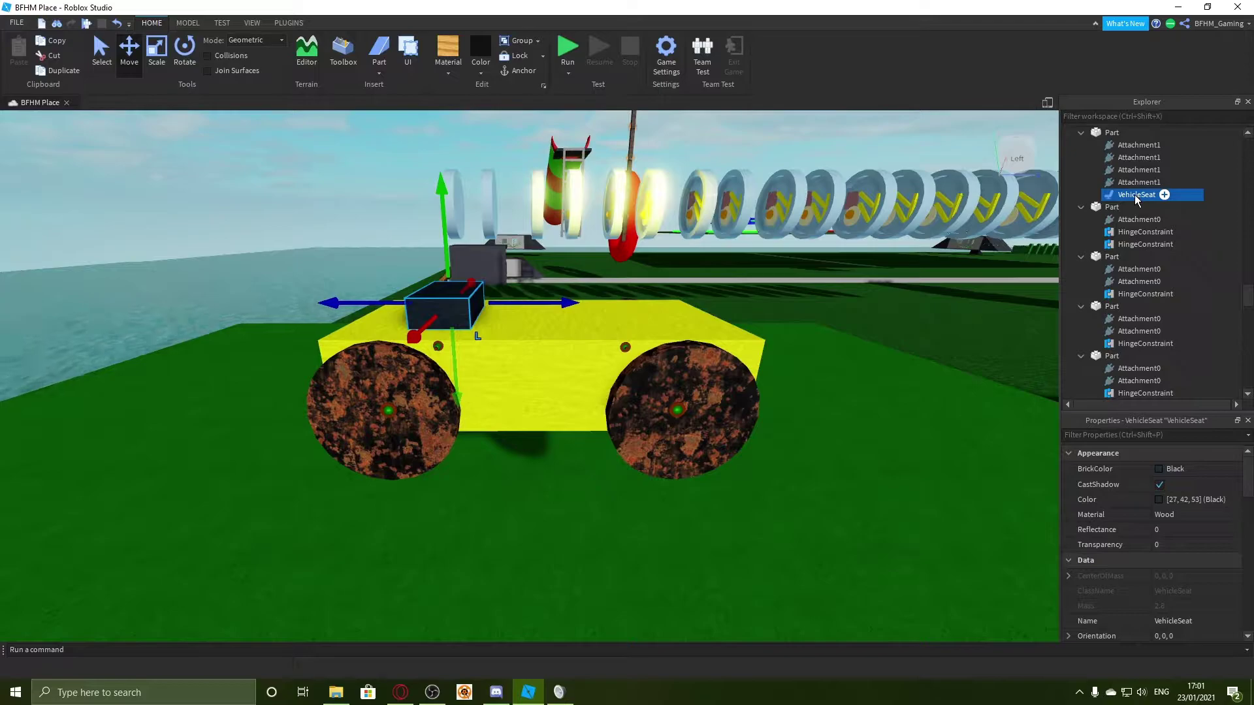
left_click(1164, 195)
type("s")
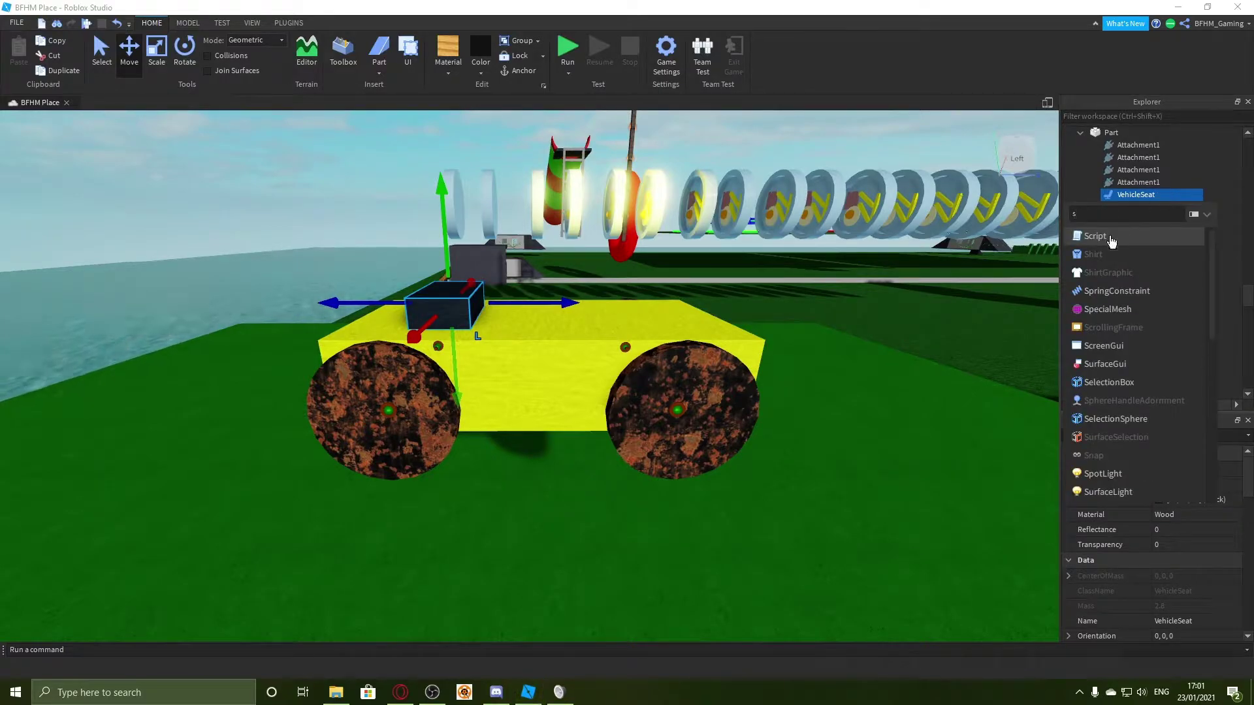
left_click(1095, 237)
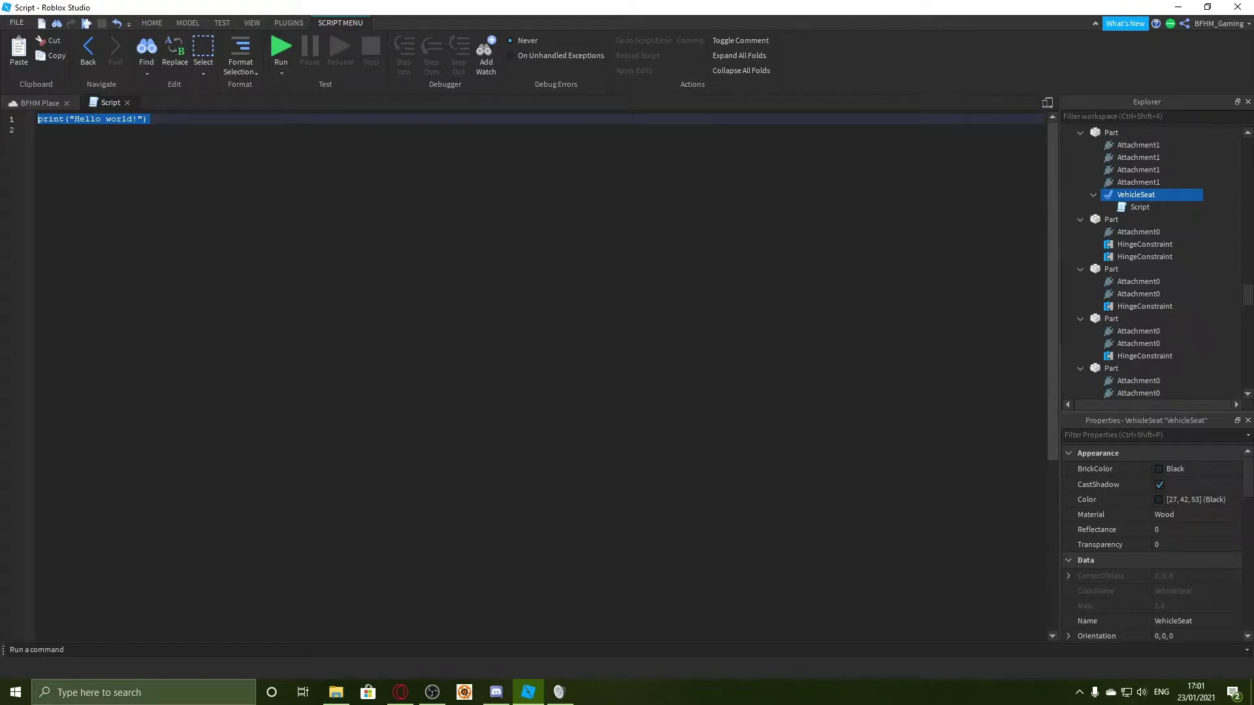
left_click(13, 104)
right_click_drag(397, 364, 440, 395)
key("w")
key("w")
key("w")
Step: Replace the seat script's default code with the line "local seat = script.Parent"
left_click(108, 102)
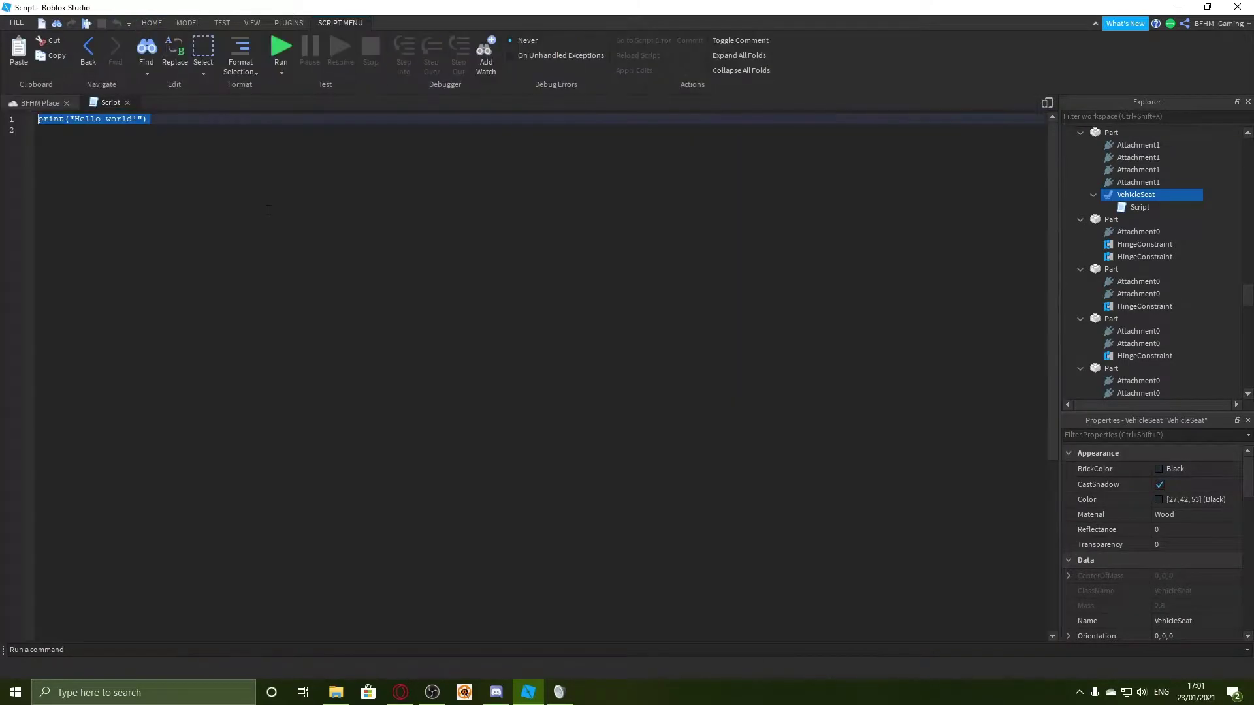
type("local seat = script.P")
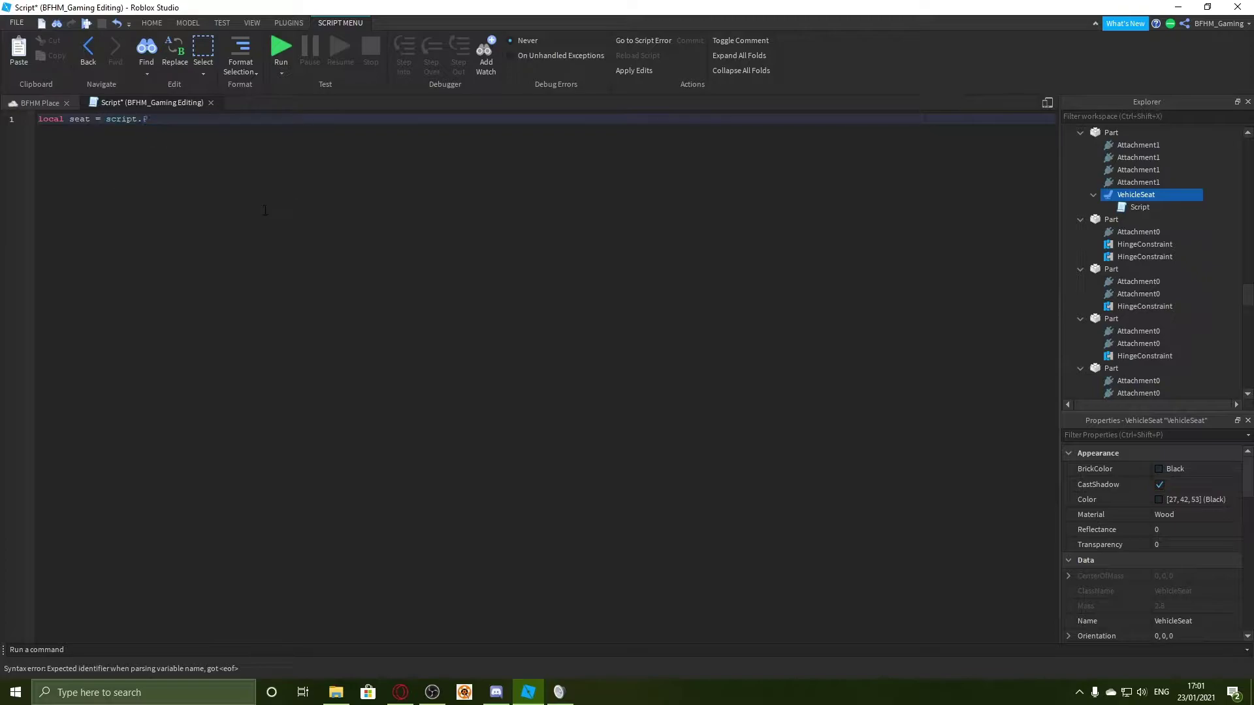
type("a")
key("Tab")
key("Return")
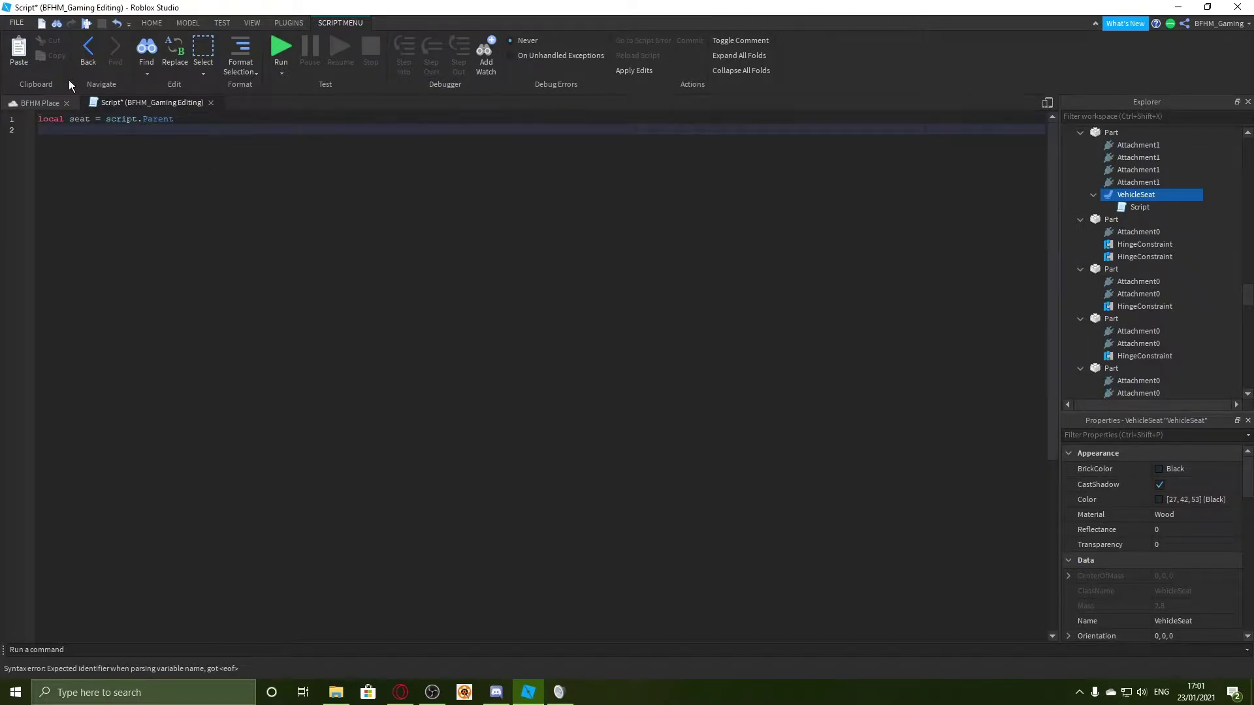
Step: Examine the VehicleSeat's properties such as Steer, Throttle and MaxSpeed, and return to its script
left_click(41, 104)
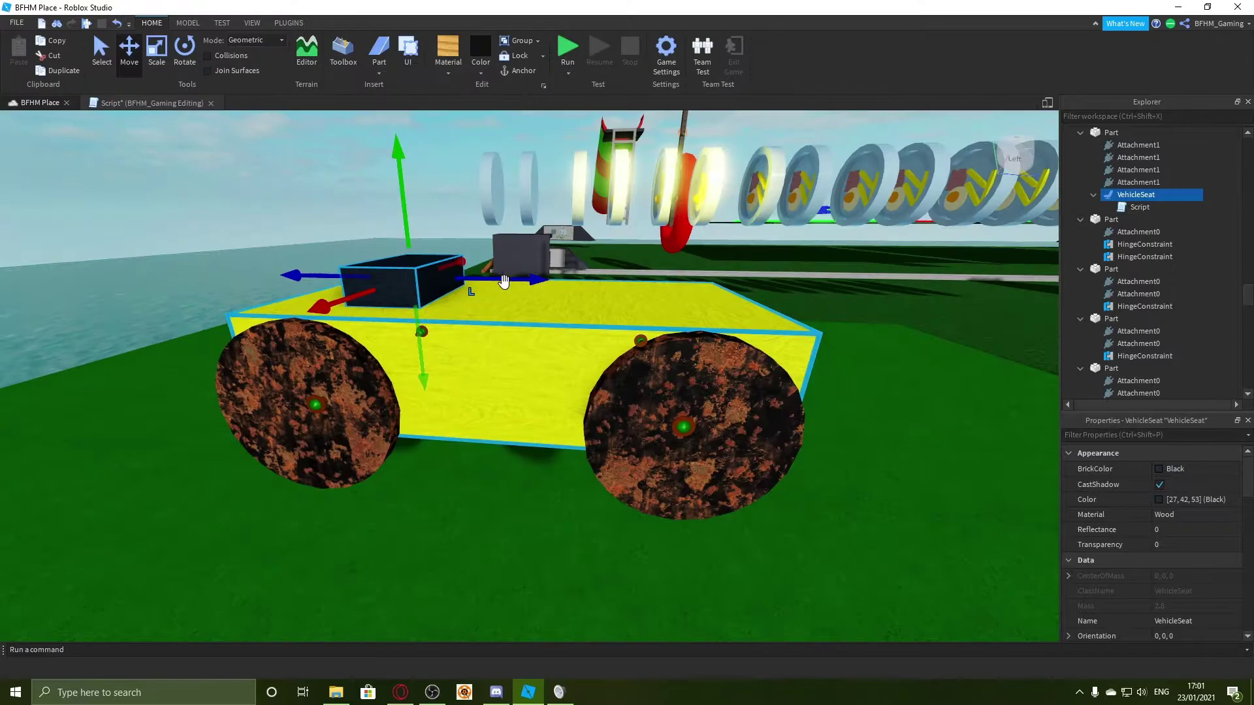
right_click_drag(504, 281, 498, 280)
key("a")
scroll(1201, 552, "down", 4)
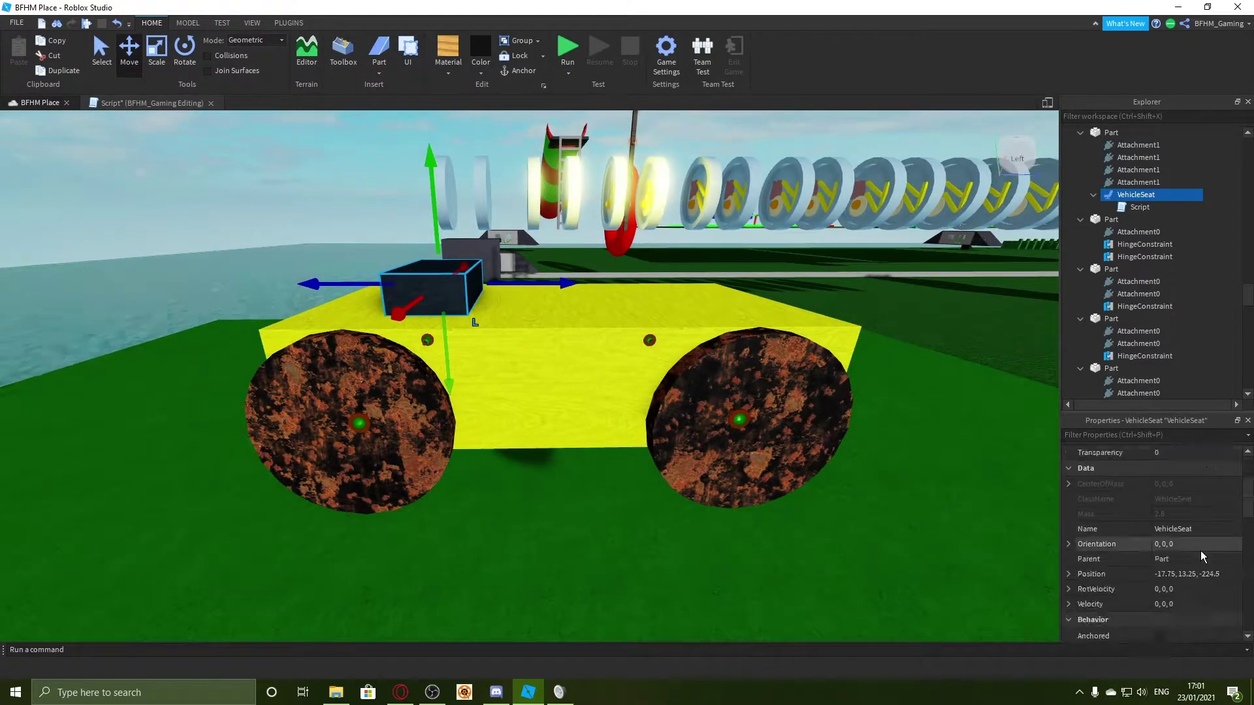
scroll(1201, 554, "down", 3)
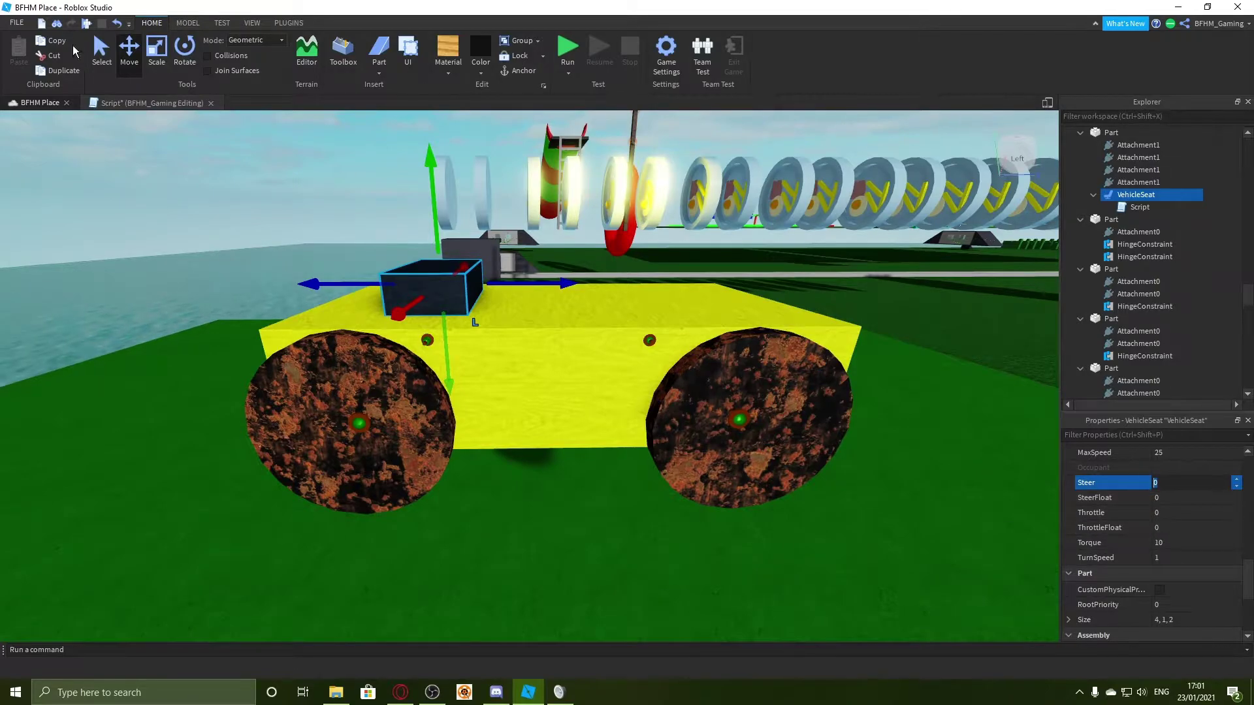
left_click(121, 104)
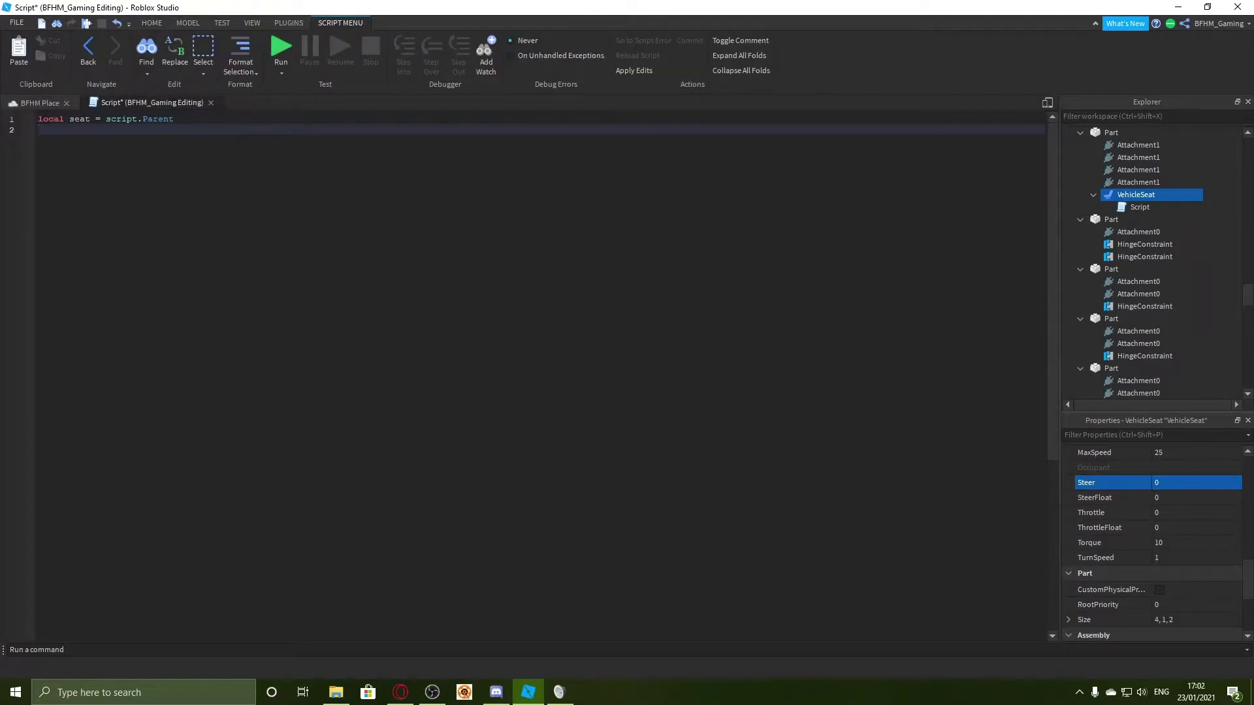
Step: Select the wheel beside the seat and collapse the car body and its four wheel parts in the object hierarchy
left_click(12, 106)
right_click_drag(325, 336, 266, 249)
left_click(265, 249)
left_click(354, 394)
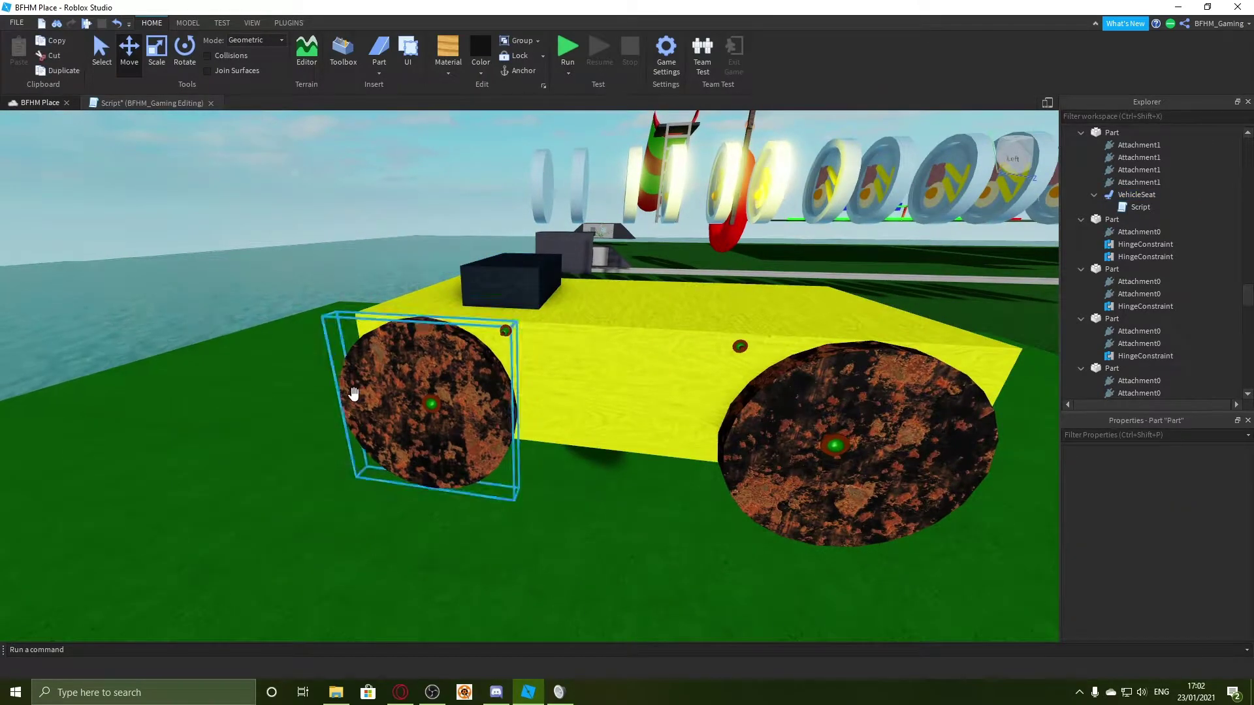
left_click(1081, 269)
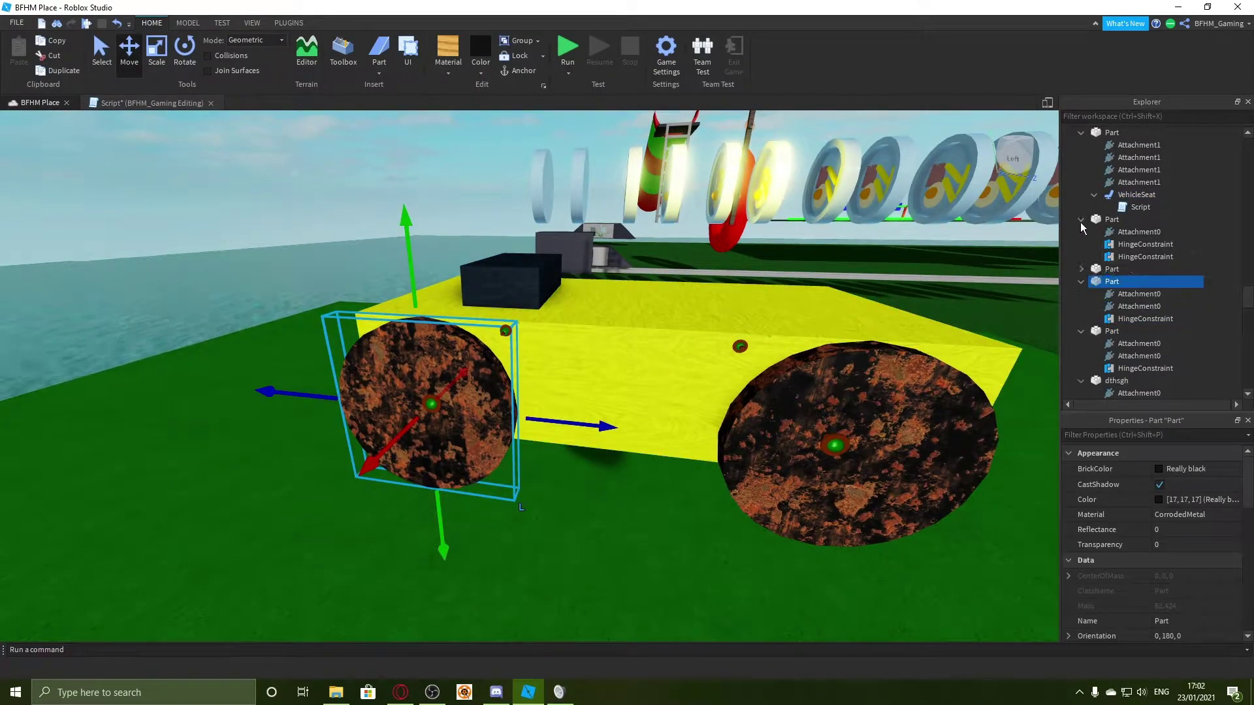
left_click(1081, 219)
left_click(1080, 132)
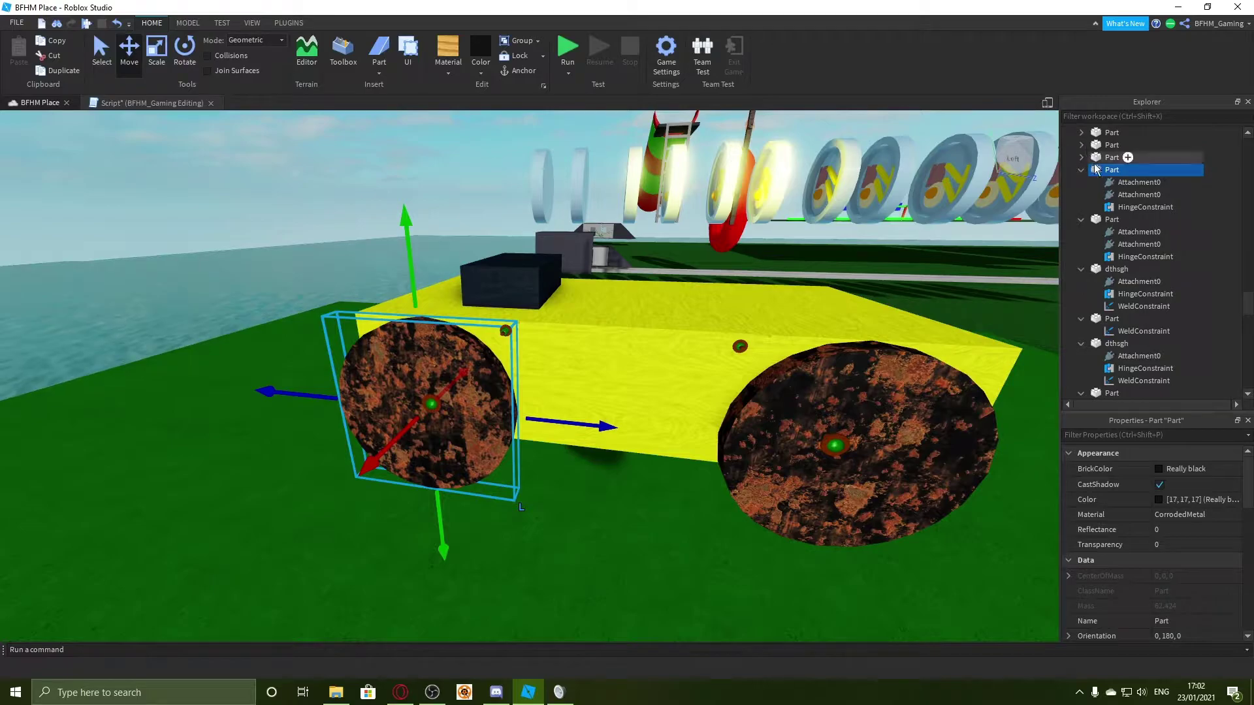
left_click(1081, 219)
left_click(1081, 170)
Step: Collapse the remaining expanded Part, dthsgh and TrainPart entries in the object hierarchy
left_click(1081, 195)
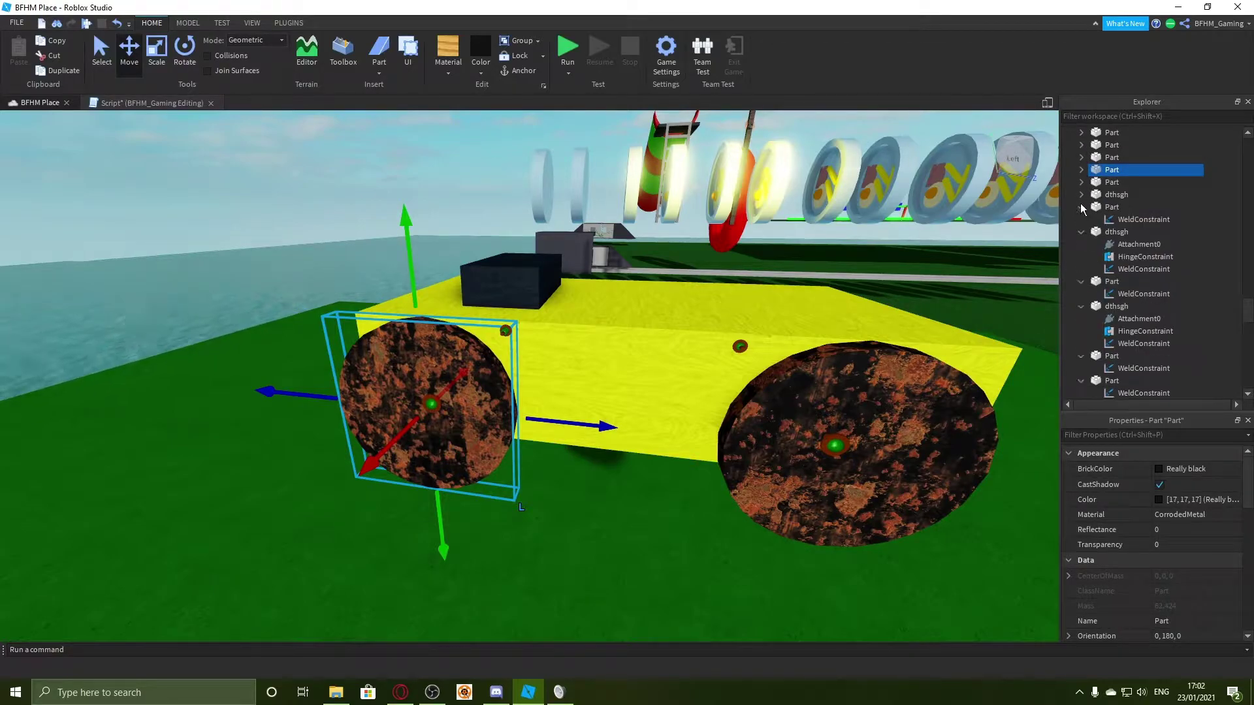
left_click(1081, 207)
left_click(1081, 219)
left_click(1081, 232)
left_click(1081, 244)
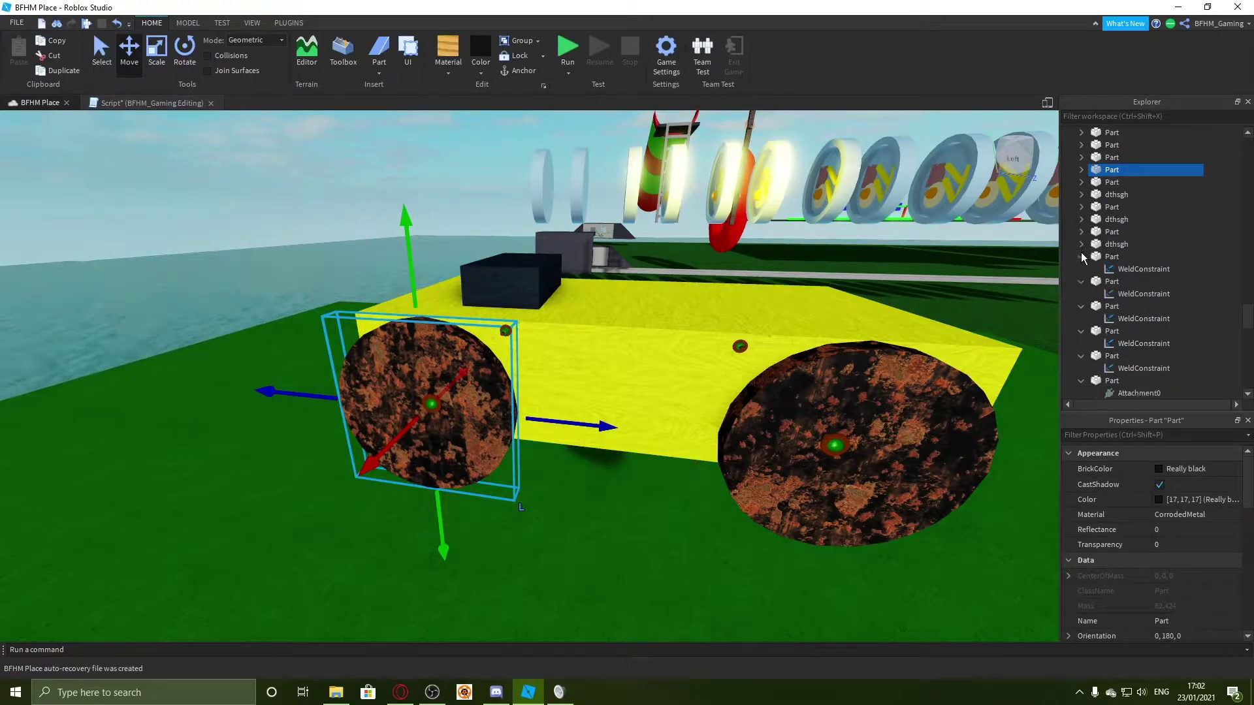
left_click(1081, 256)
left_click(1081, 268)
left_click(1081, 281)
left_click(1080, 293)
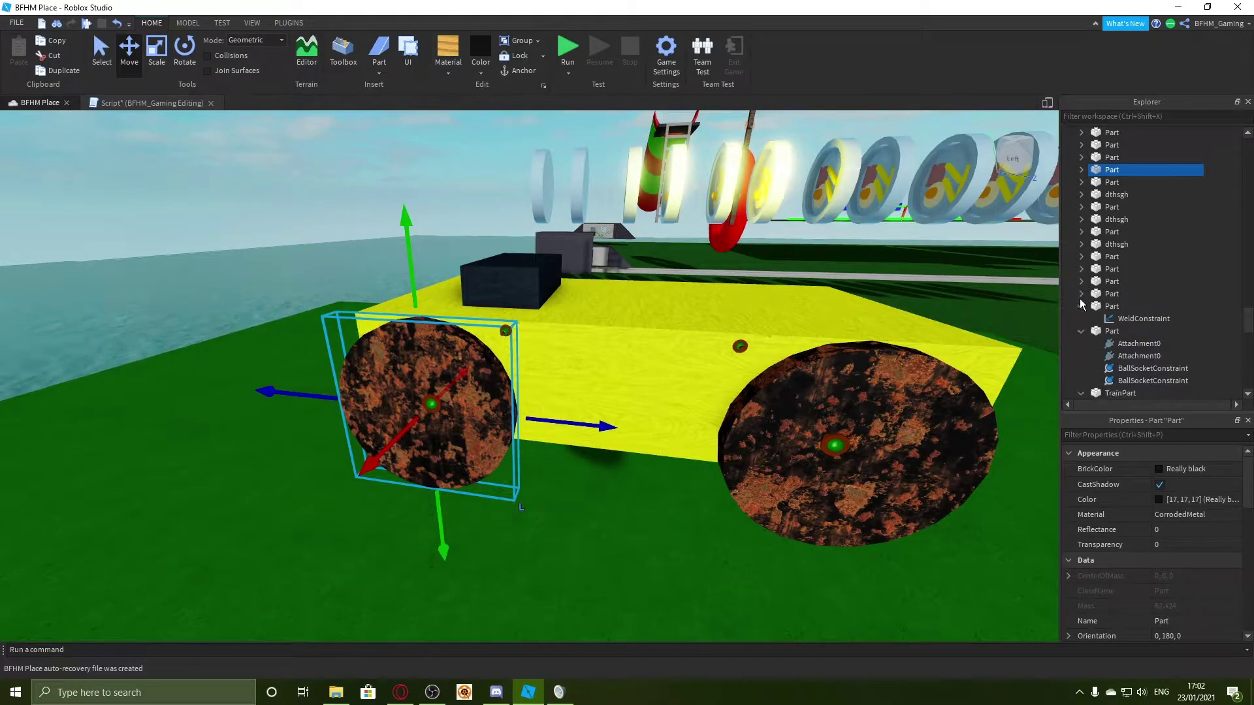
left_click(1081, 306)
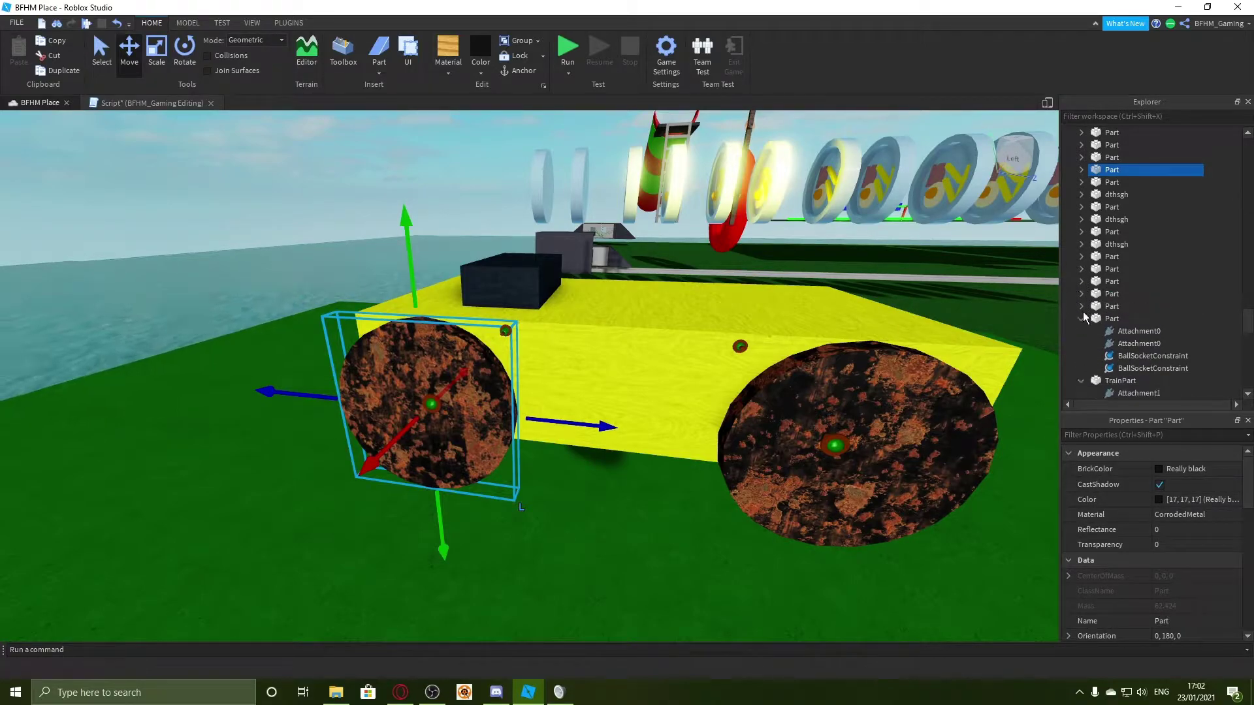
left_click(1082, 318)
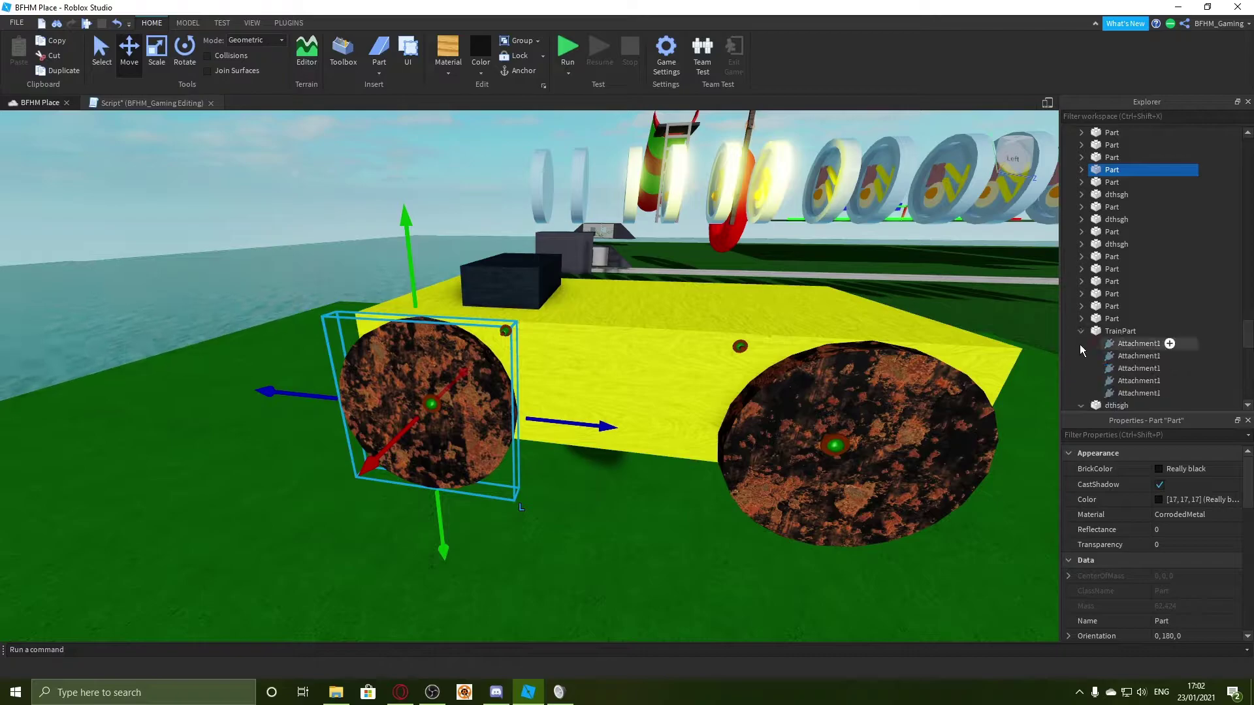
left_click(1080, 331)
left_click(1081, 343)
scroll(1084, 358, "down", 1)
left_click(1081, 343)
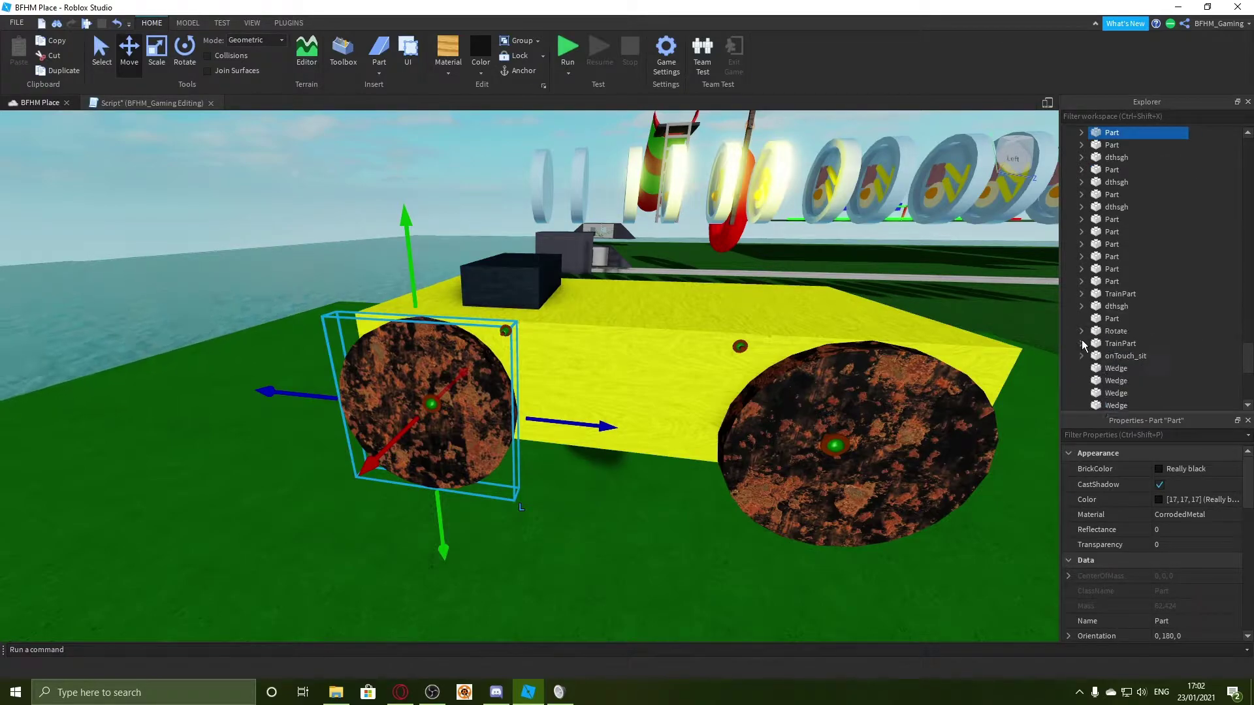
scroll(1084, 344, "up", 2)
scroll(523, 338, "up", 4)
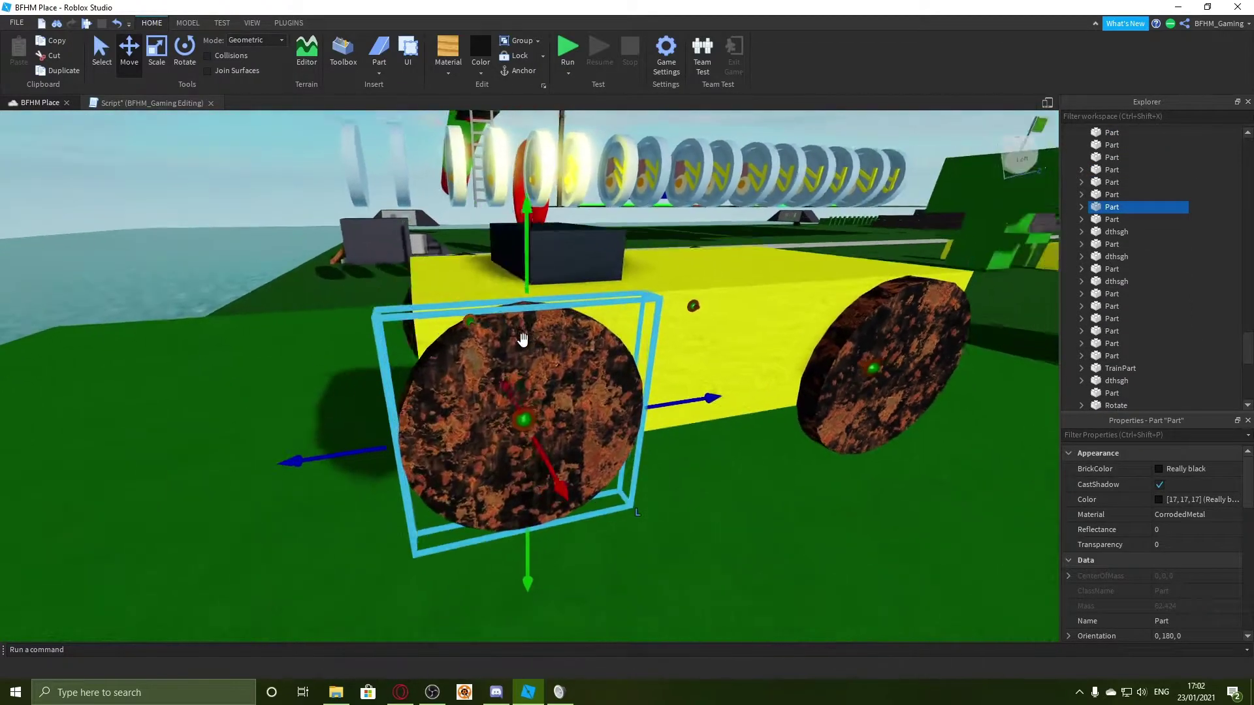
Step: Rename the back-left wheel, next to the seat end of the yellow body, as BL
right_click_drag(522, 338, 496, 350)
key("a")
left_click(493, 372)
key("d")
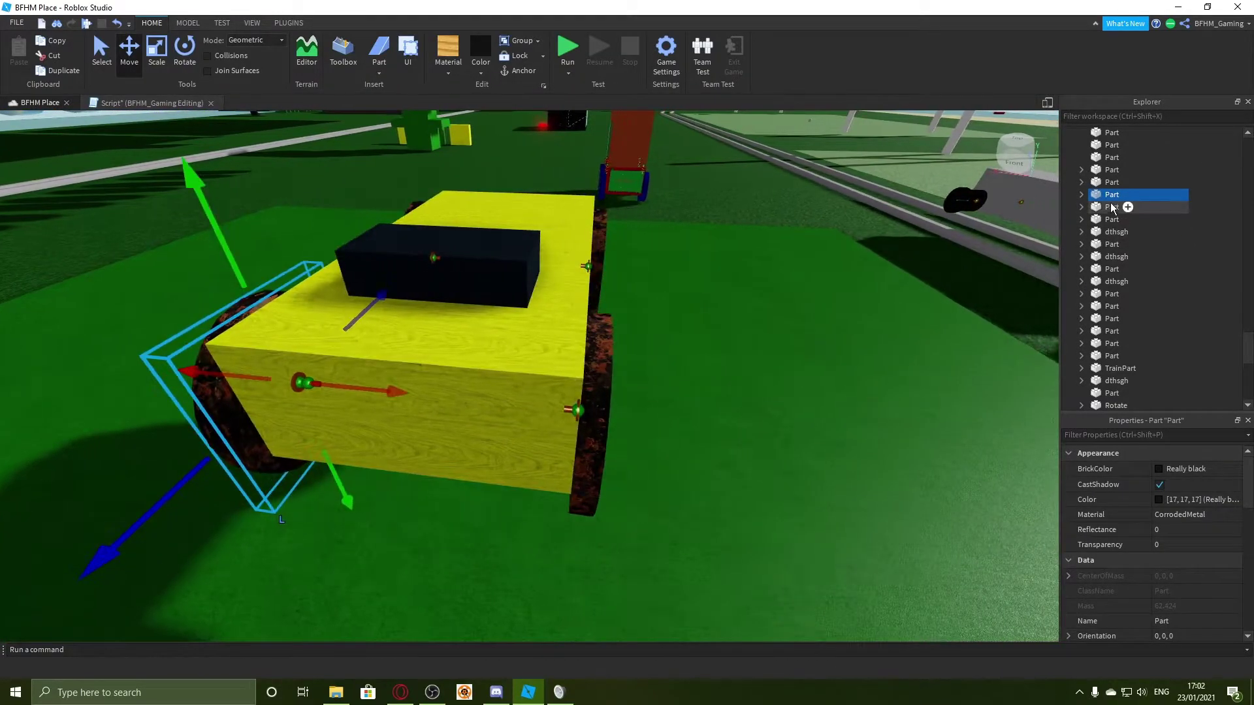
key("F2")
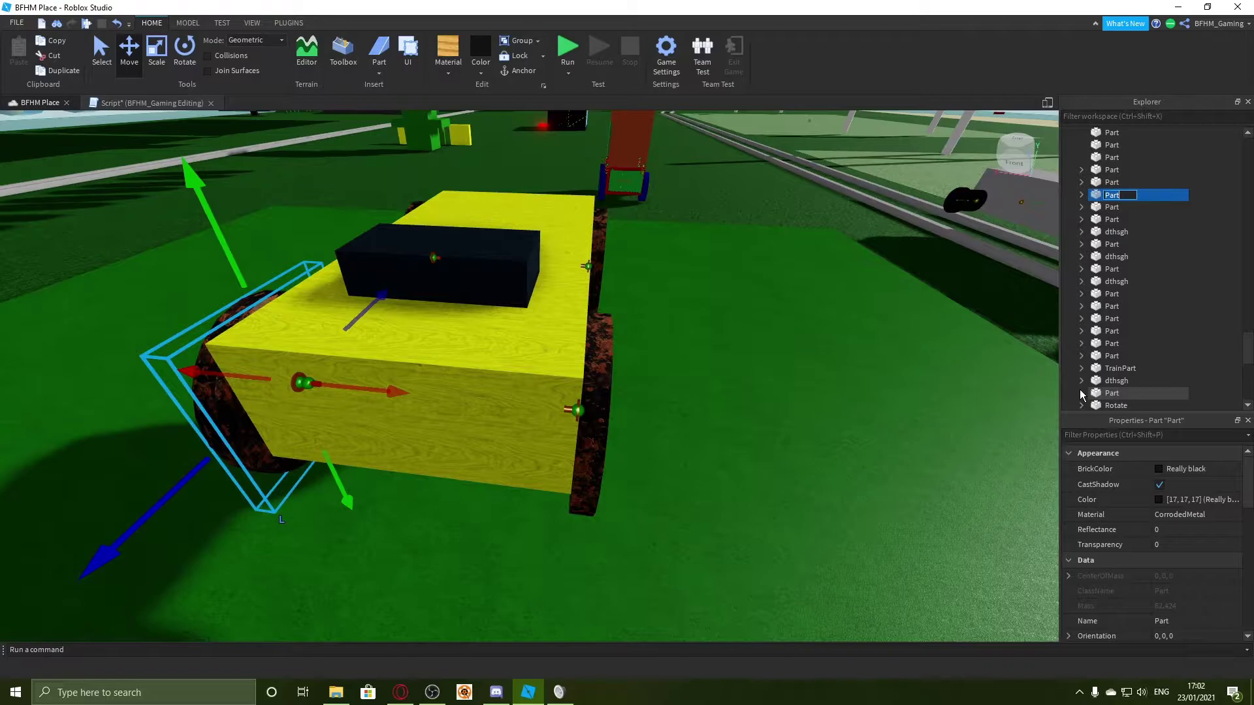
type("BL")
key("Return")
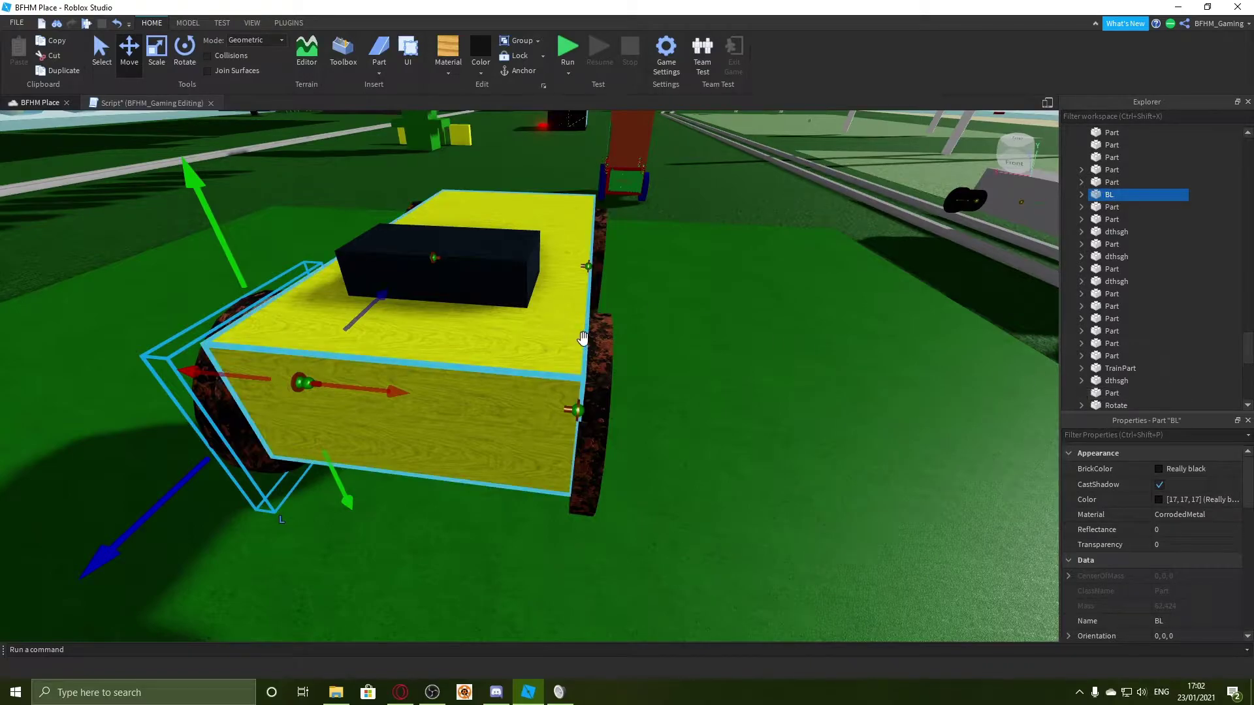
Step: Rename the back-right wheel at the seat end of the yellow body as BR
left_click(589, 402)
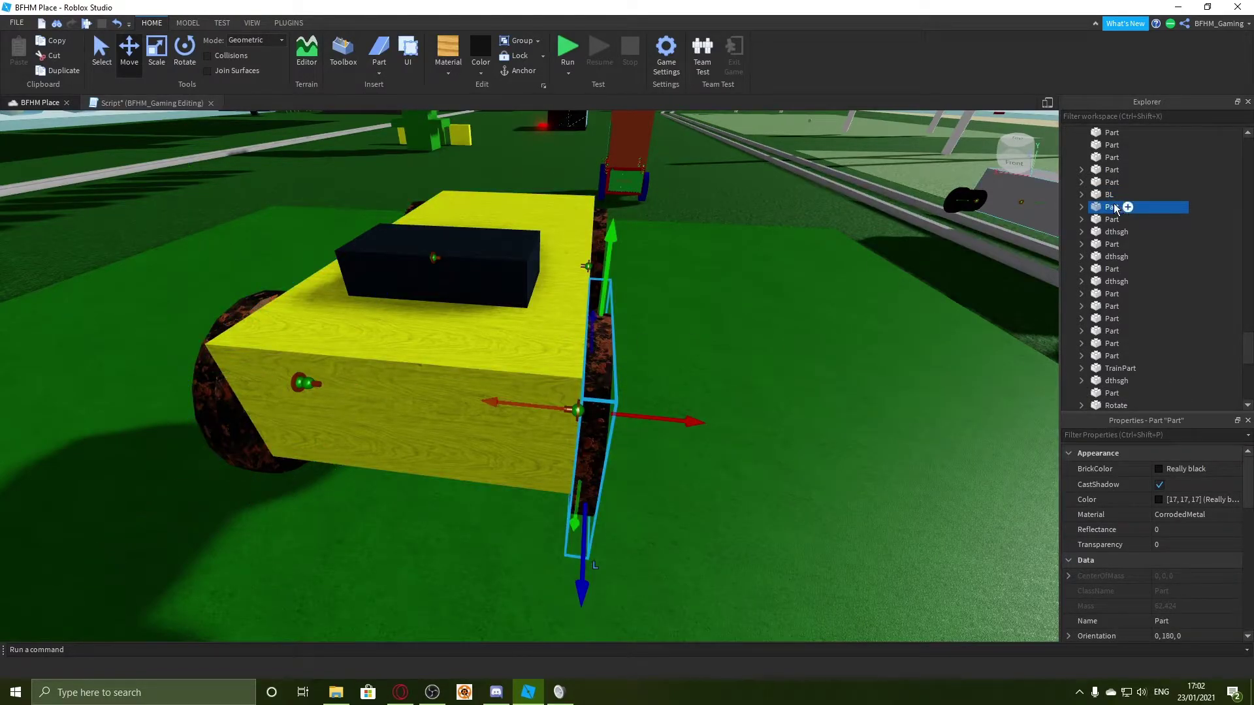
scroll(1114, 209, "up", 15)
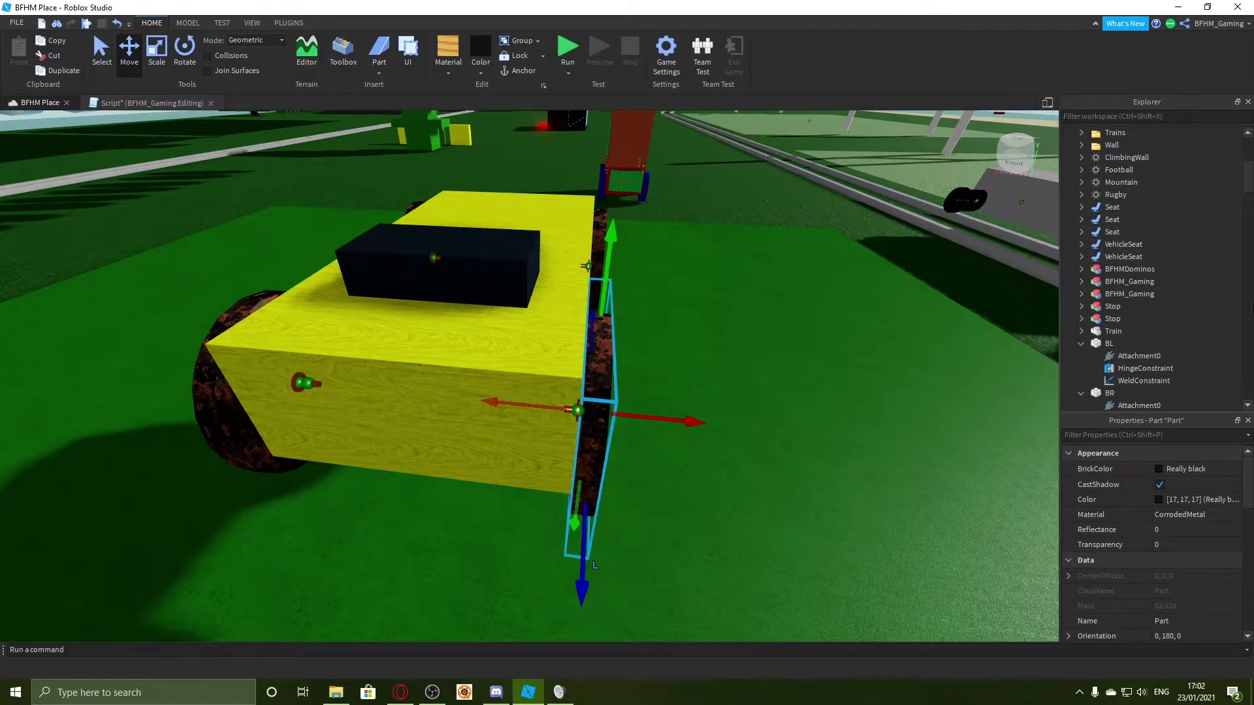
scroll(1121, 297, "down", 10)
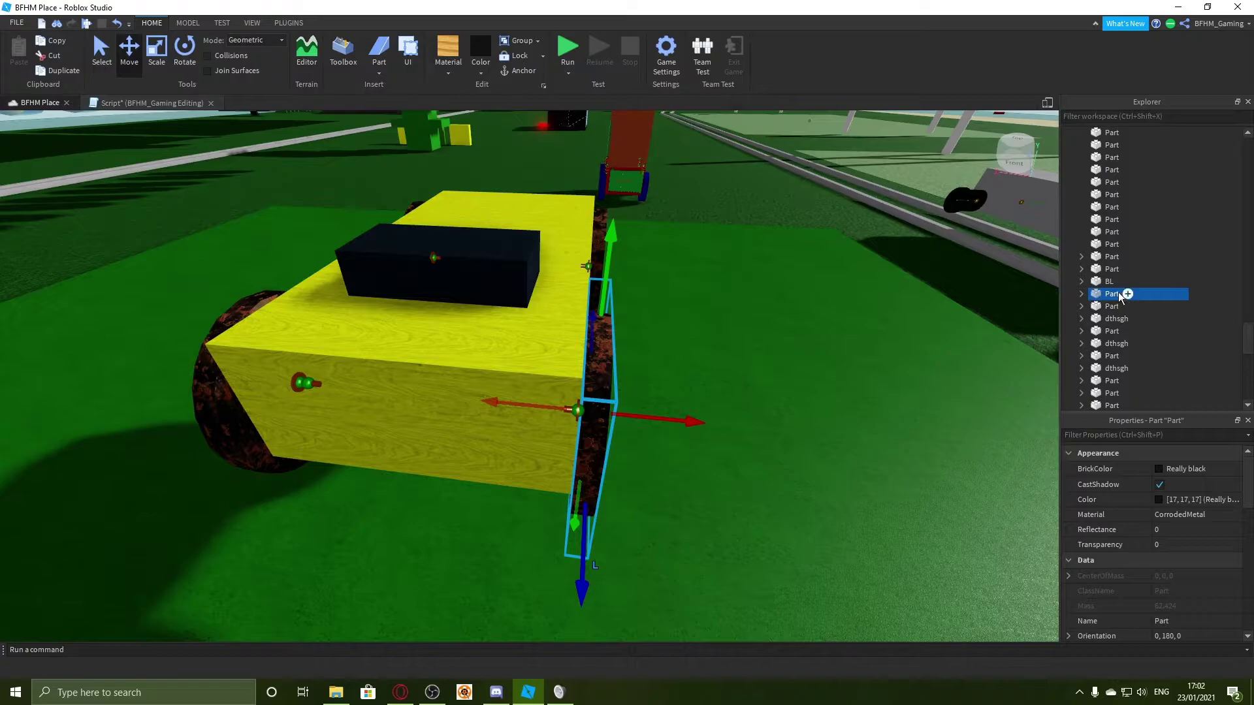
key("F2")
type("BR")
key("Return")
Step: Rename the front-left wheel, at the body's end away from the seat, as FL
scroll(712, 295, "up", 5)
scroll(712, 295, "down", 4)
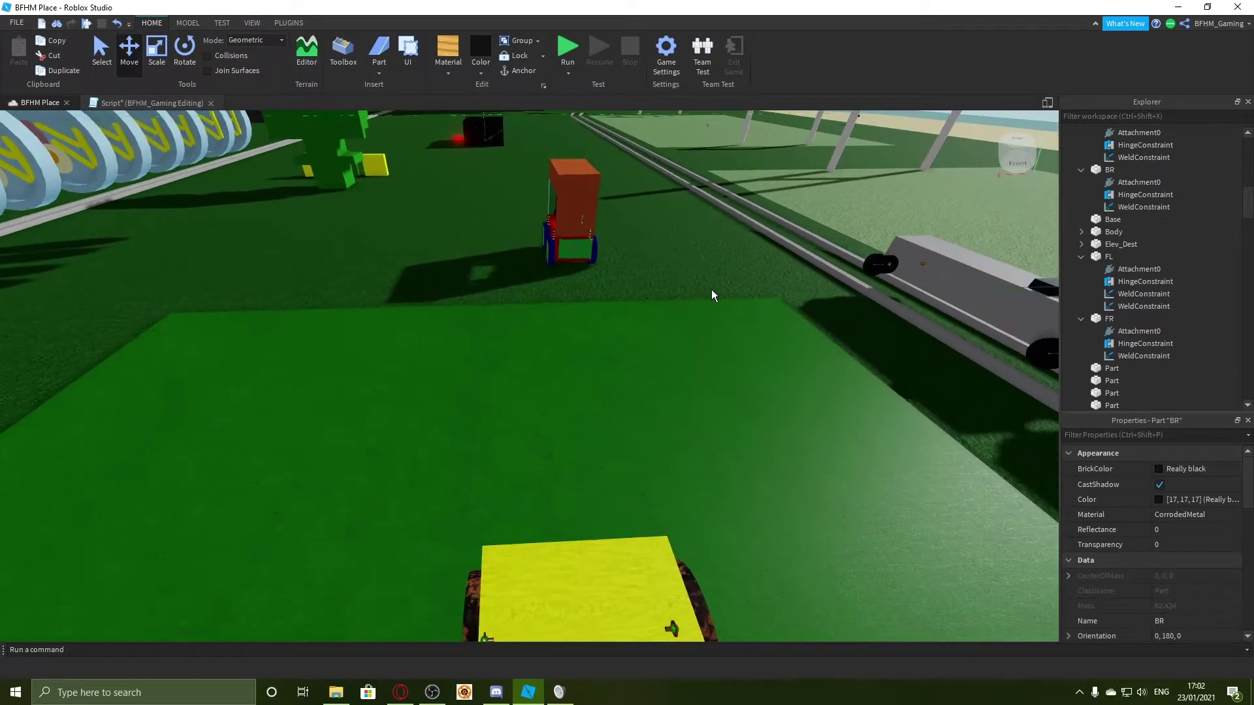
key("a")
left_click(666, 409)
key("F2")
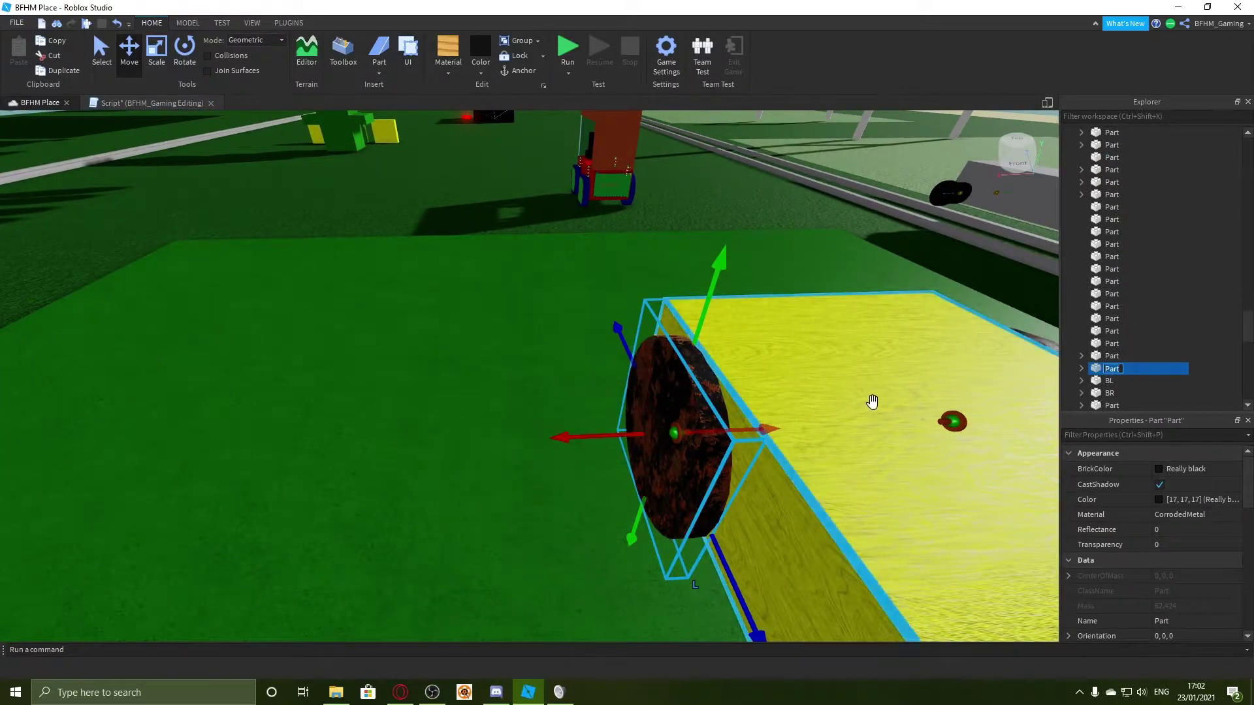
type("FL")
key("Return")
Step: Rename the front-right wheel, at the body's end away from the seat, as FR
right_click_drag(562, 261, 539, 274)
key("d")
key("w")
left_click(412, 289)
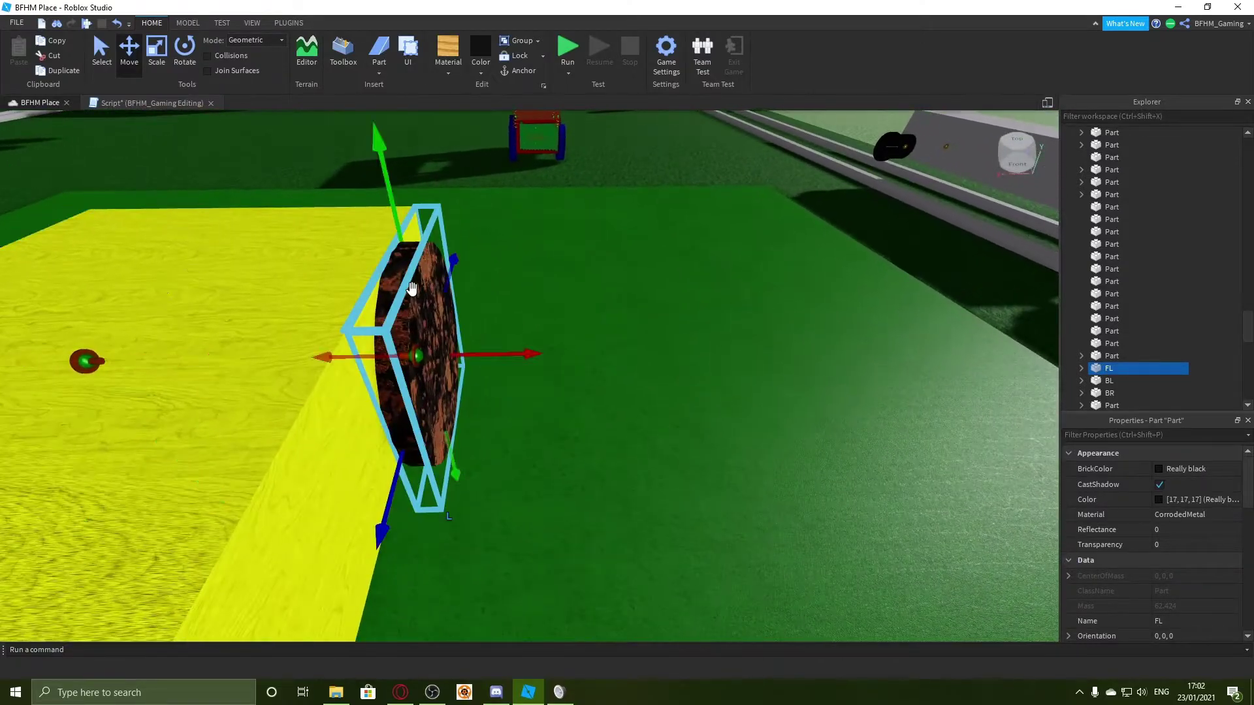
key("F2")
type("FR")
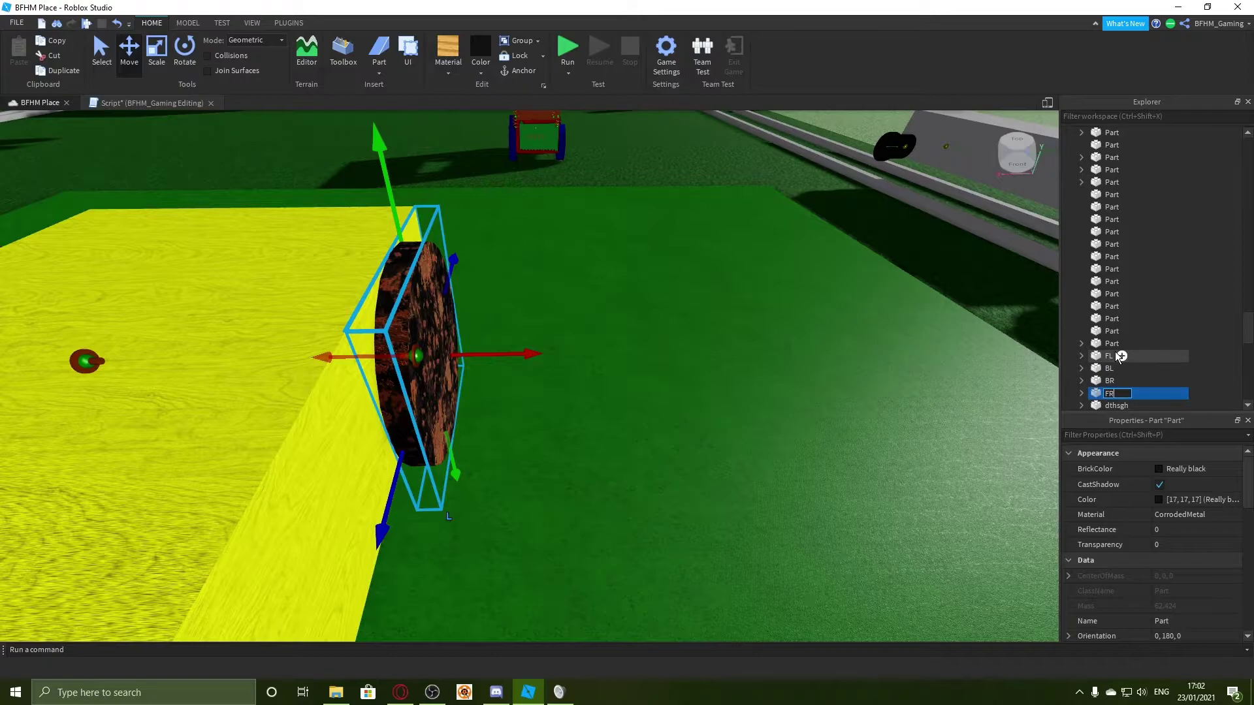
key("Return")
Step: Inspect the existing train on the rails, including its front wheels, its VehicleSeat and the script inside that seat
right_click_drag(440, 306, 440, 307)
key("d")
key("s")
left_click(450, 275)
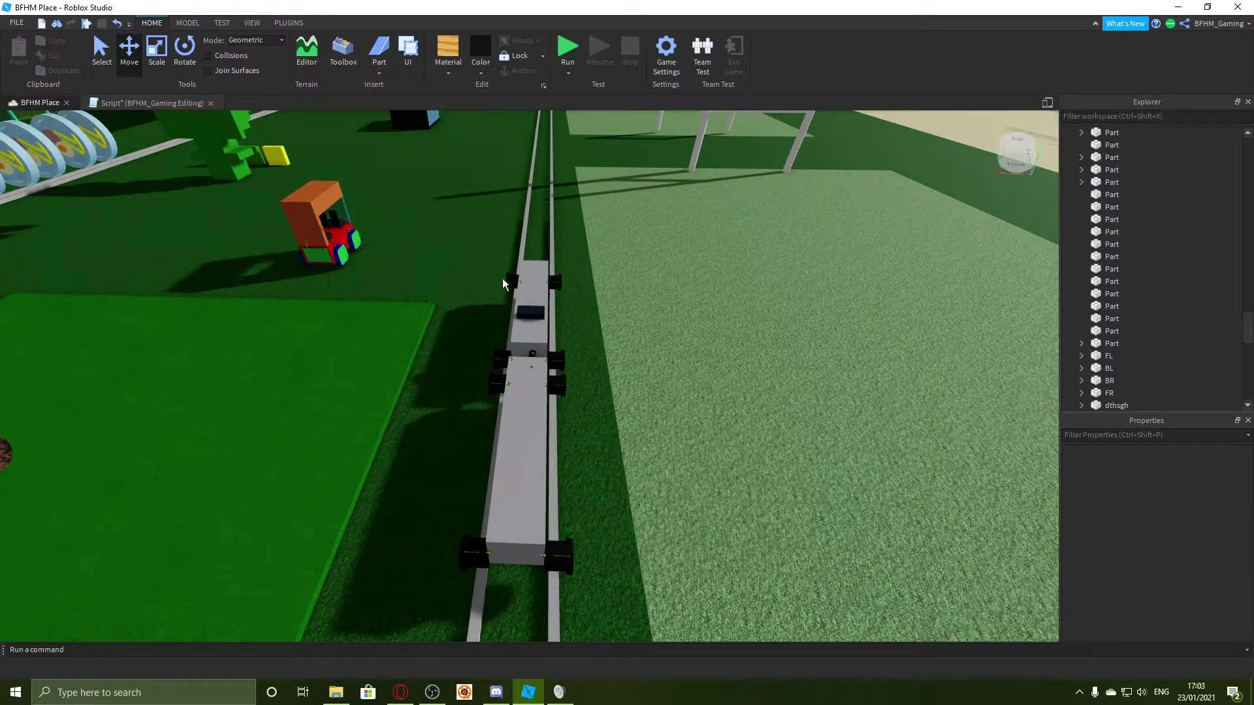
scroll(502, 284, "up", 3)
left_click_drag(489, 223, 567, 322)
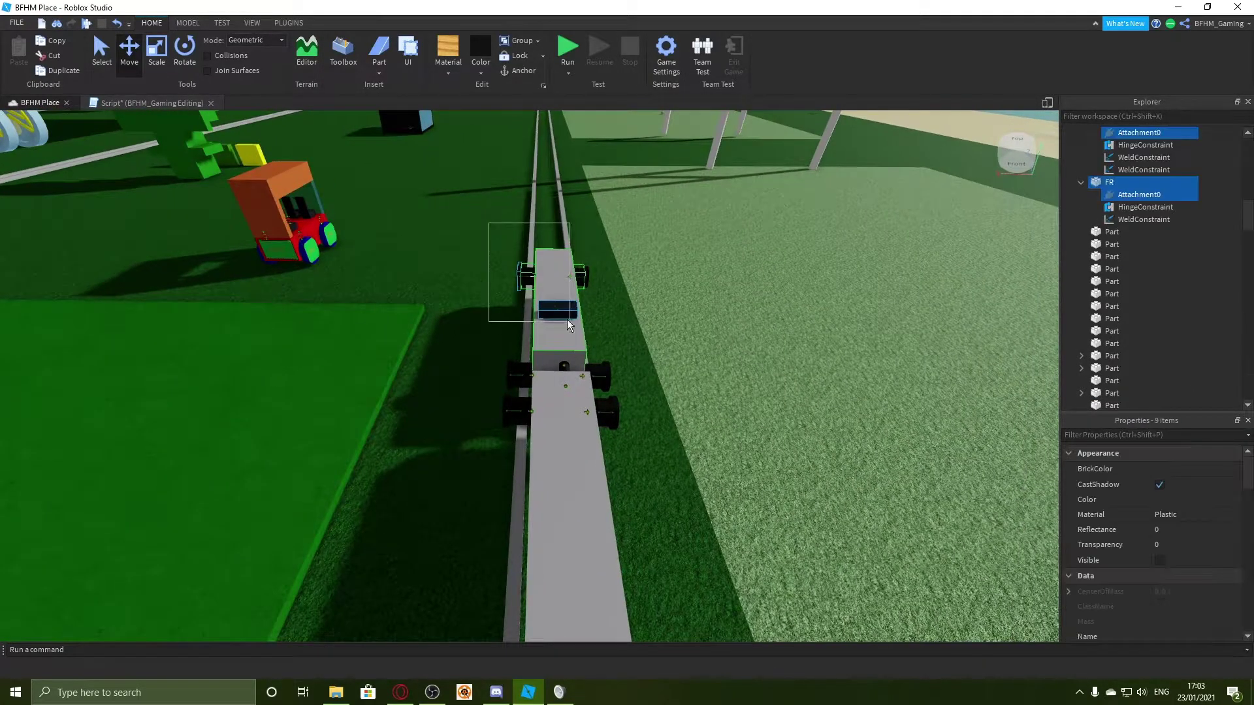
scroll(568, 320, "up", 4)
left_click(575, 315)
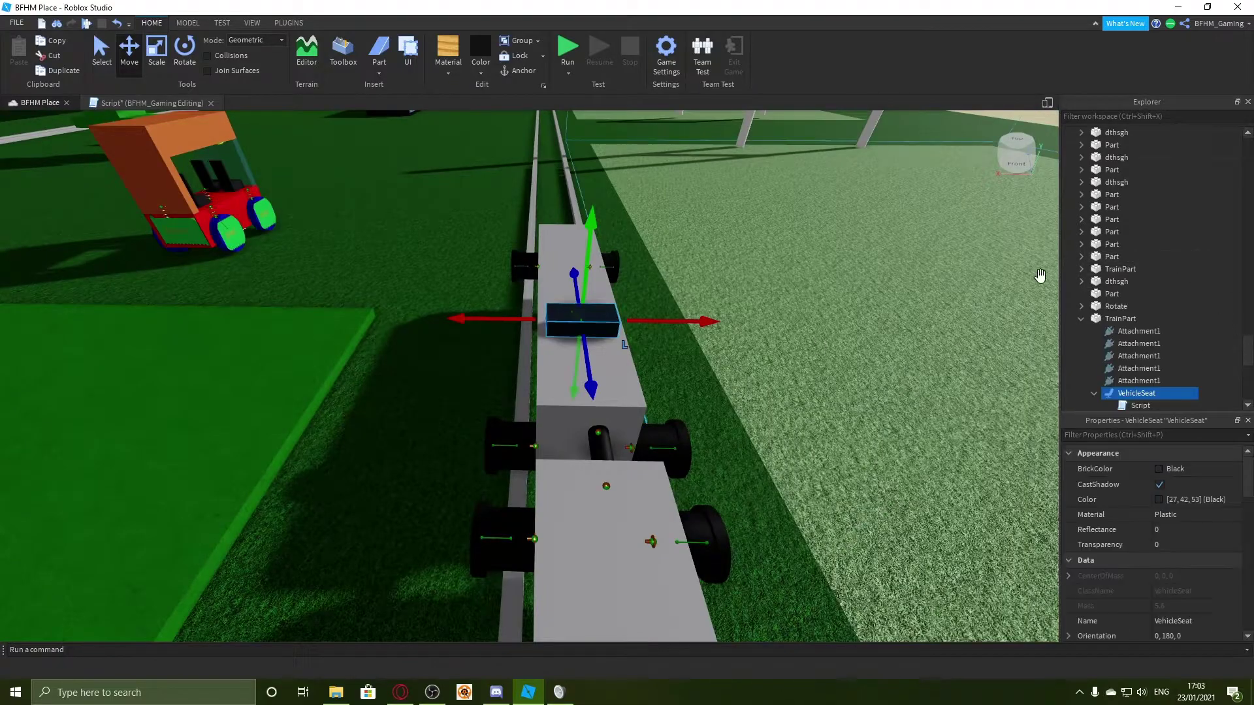
left_click(461, 283)
scroll(470, 235, "down", 2)
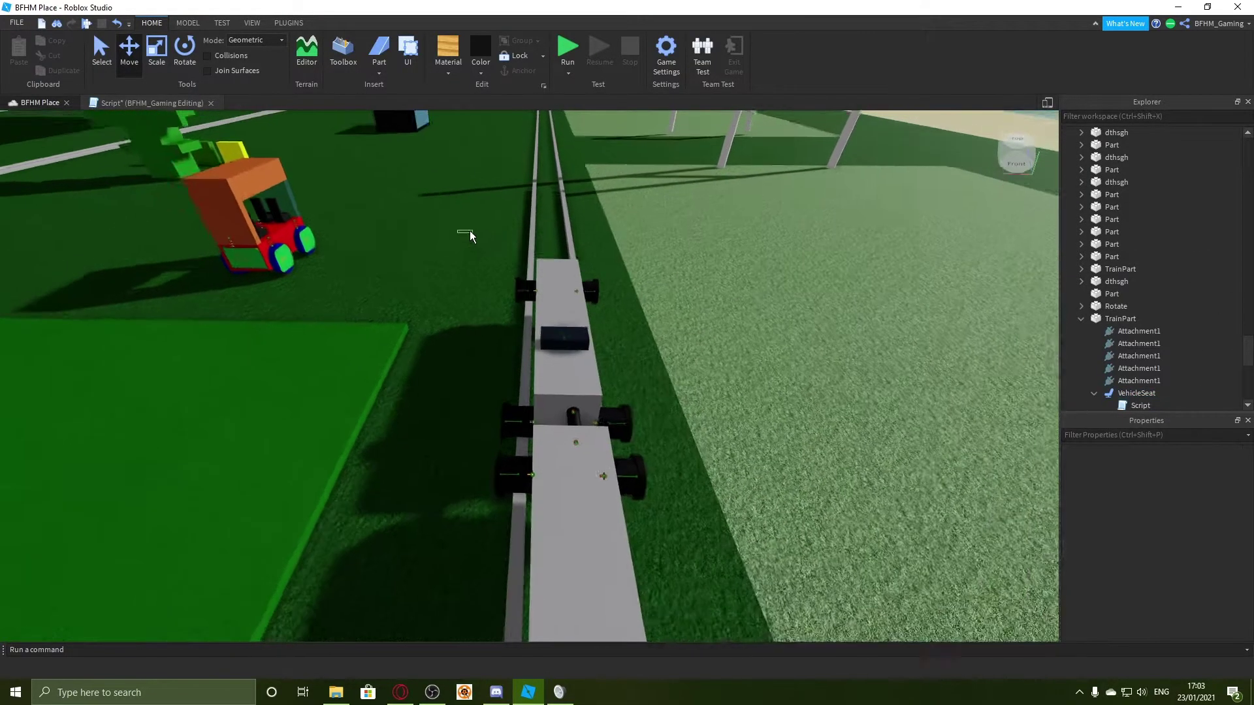
scroll(471, 235, "down", 2)
left_click_drag(471, 236, 609, 422)
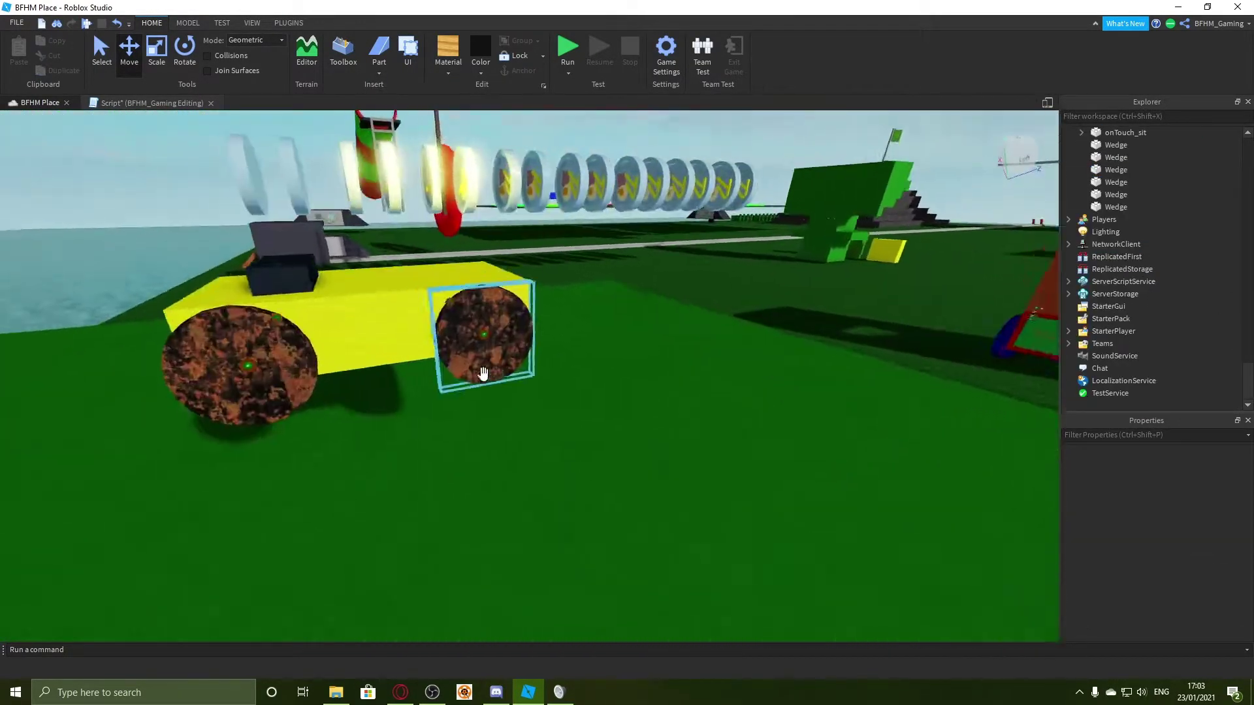
Step: Return to the seat's script and start a br variable two lines below the seat declaration with script.Parent.Parent.Parent
key("w")
right_click_drag(483, 374, 576, 452)
key("s")
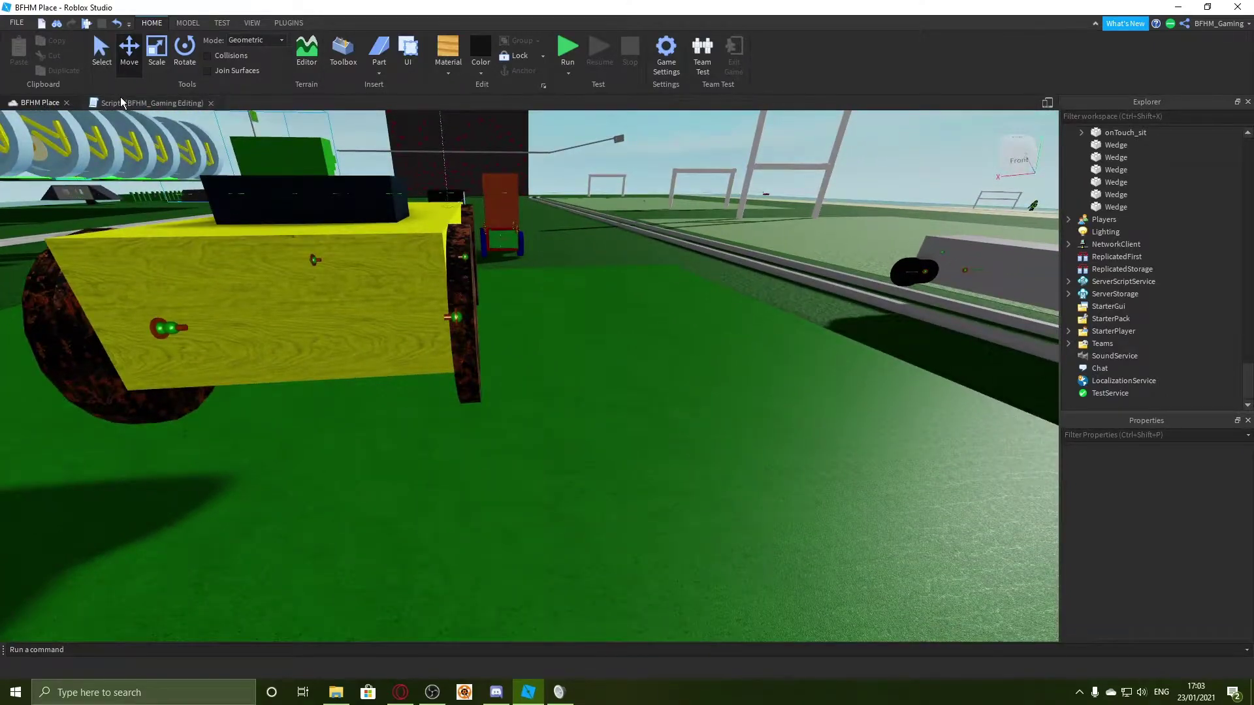
left_click(152, 102)
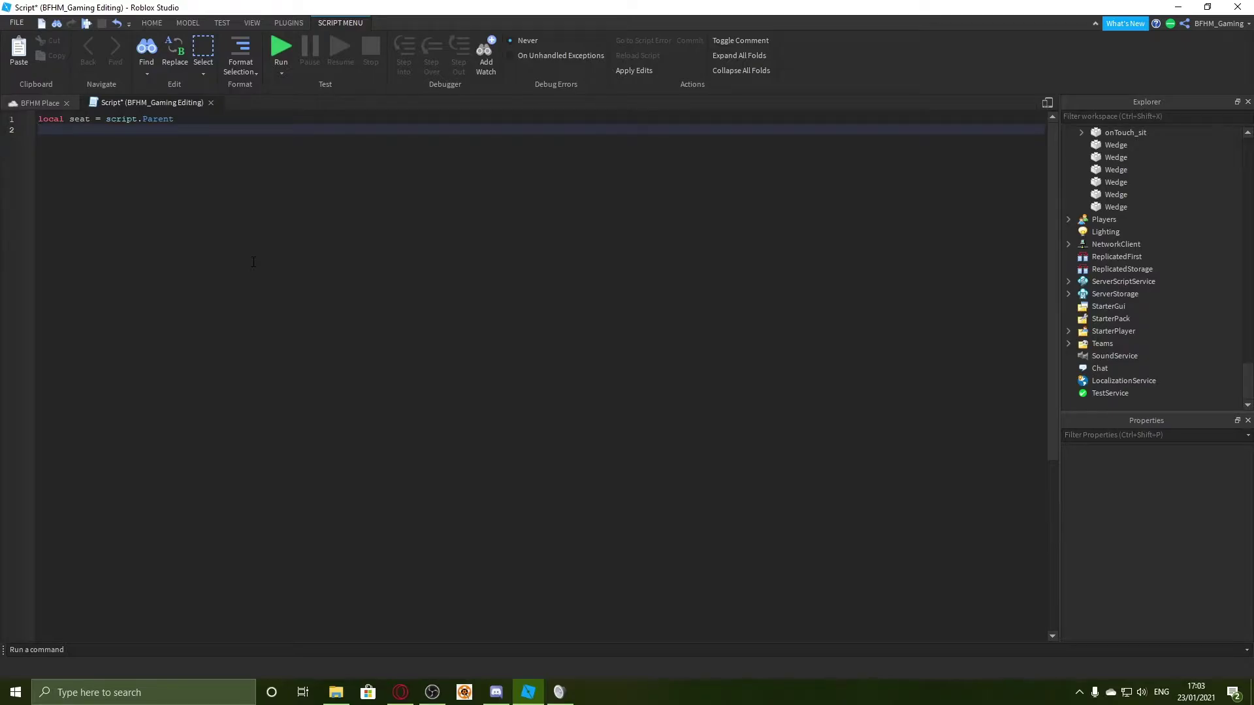
key("Return")
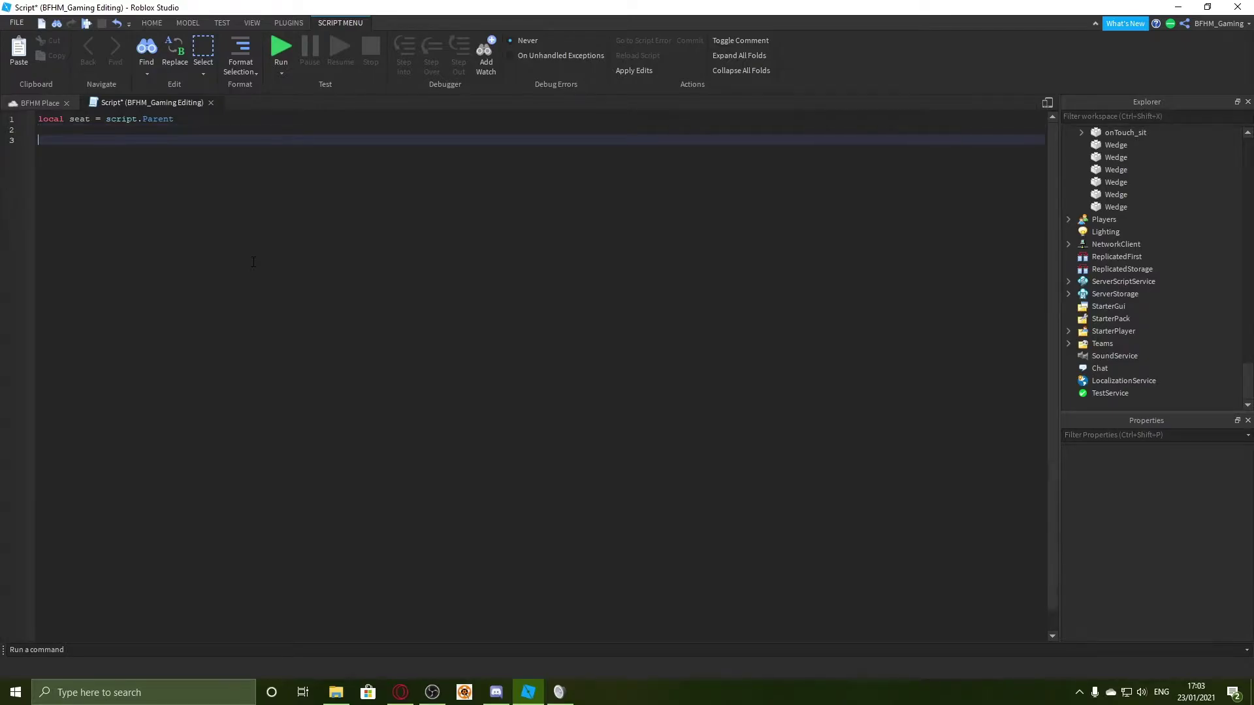
type("local b")
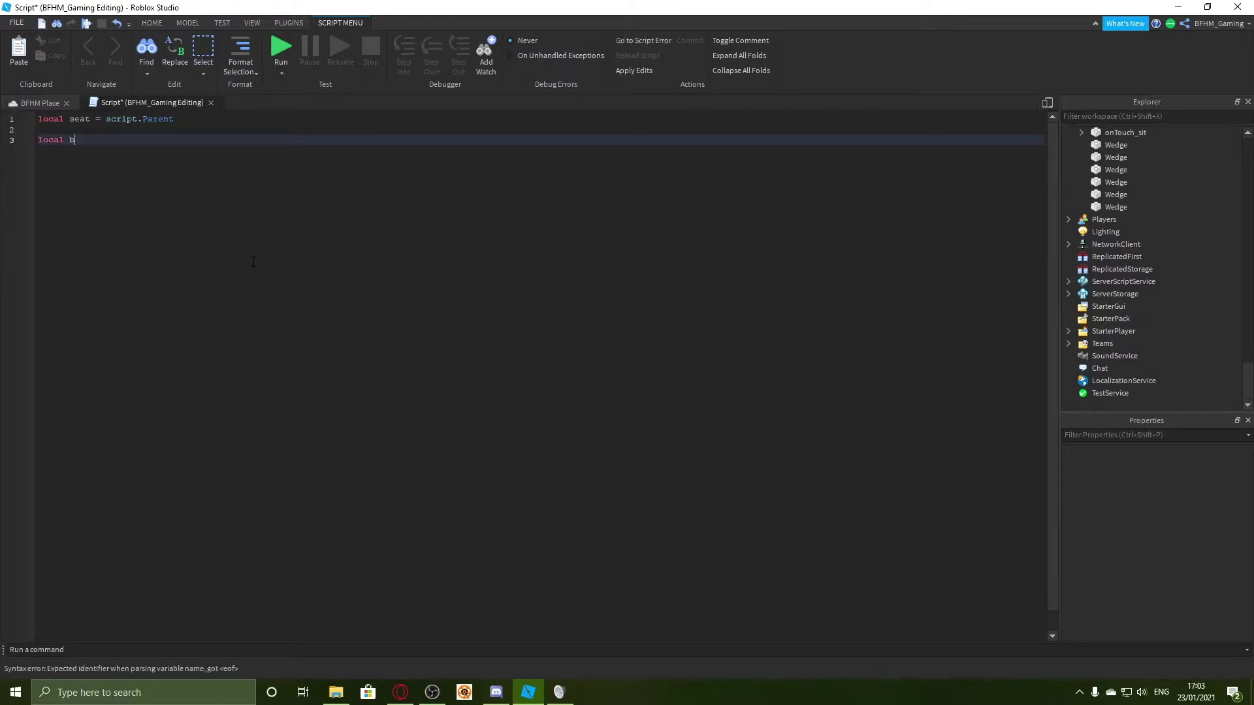
type("r = script.")
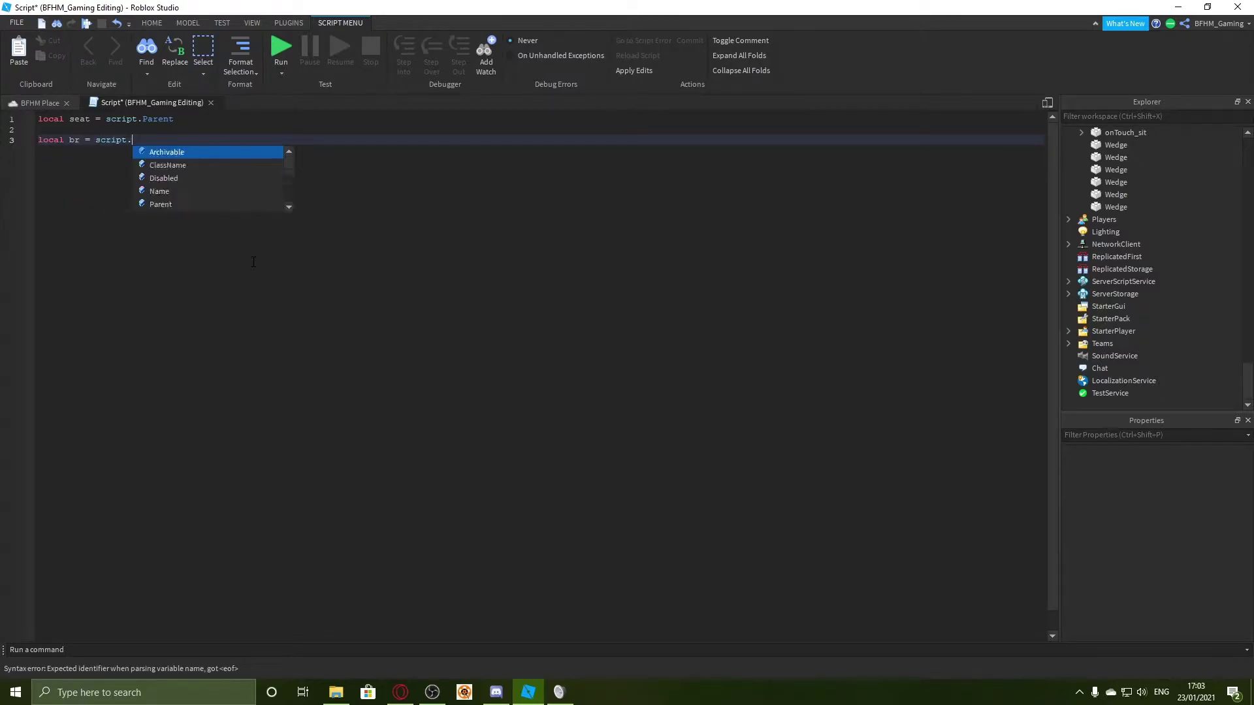
type("Parent.")
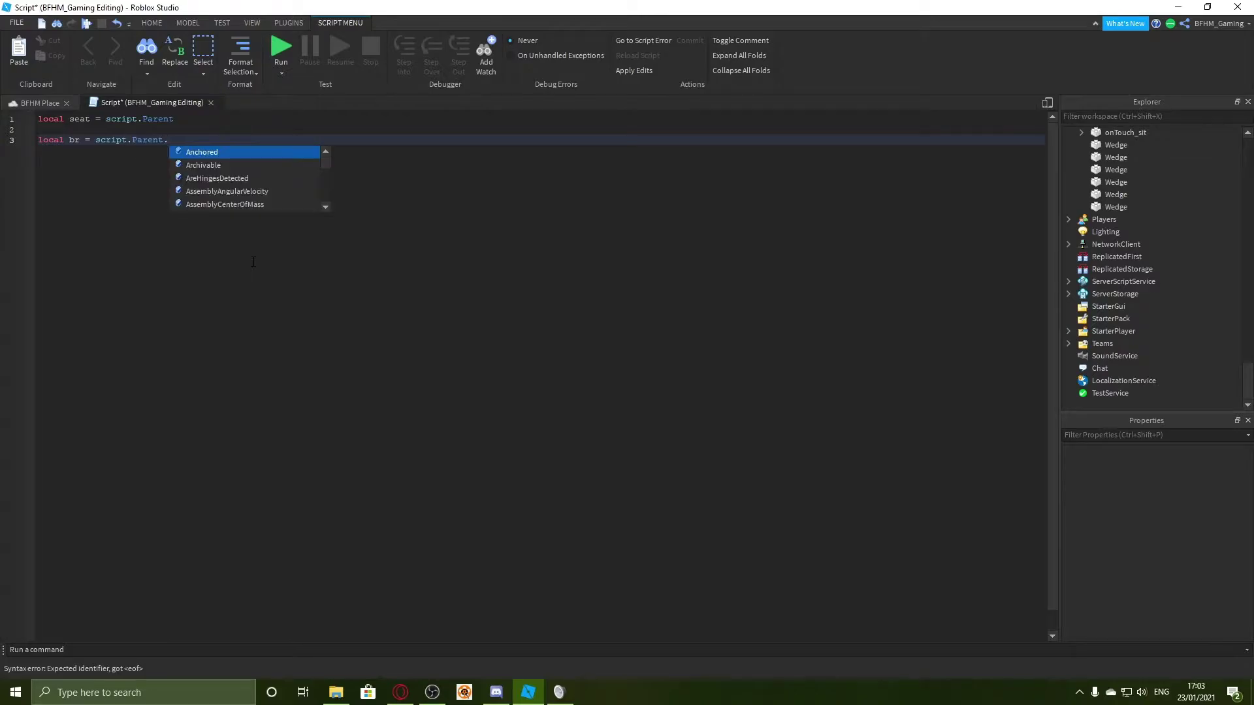
type("Parent.")
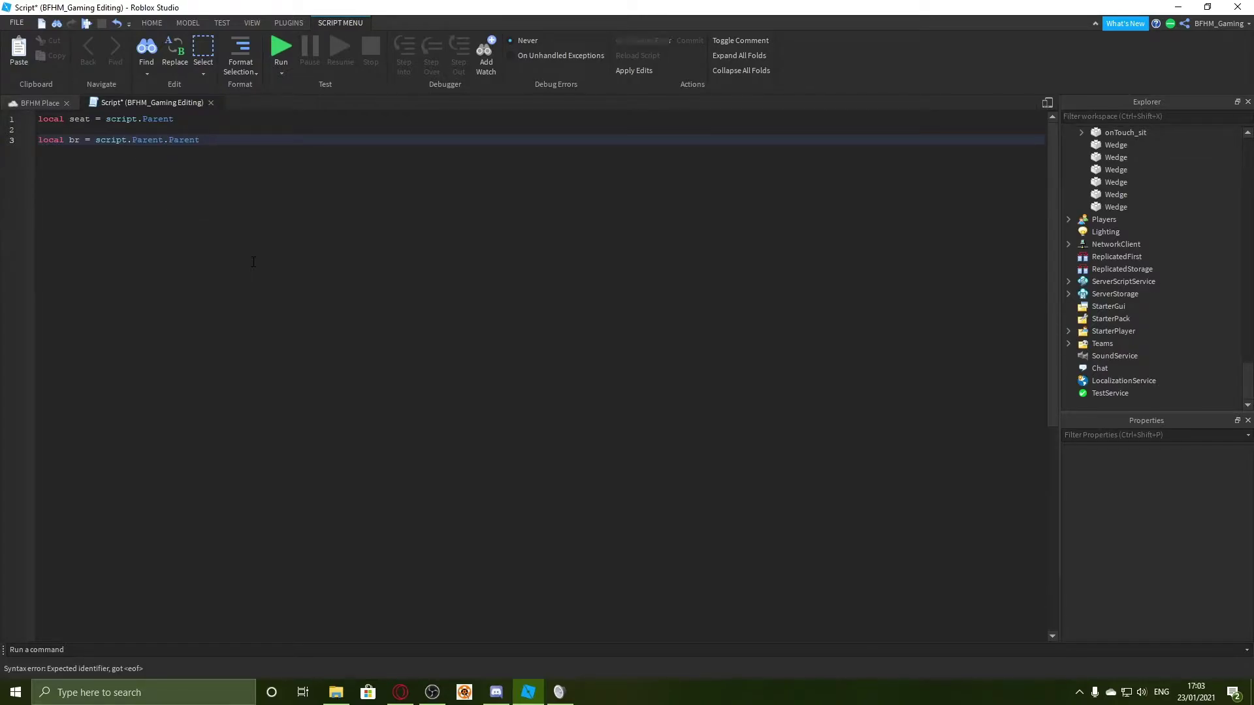
type("Parent")
left_click(109, 140)
left_click(148, 140)
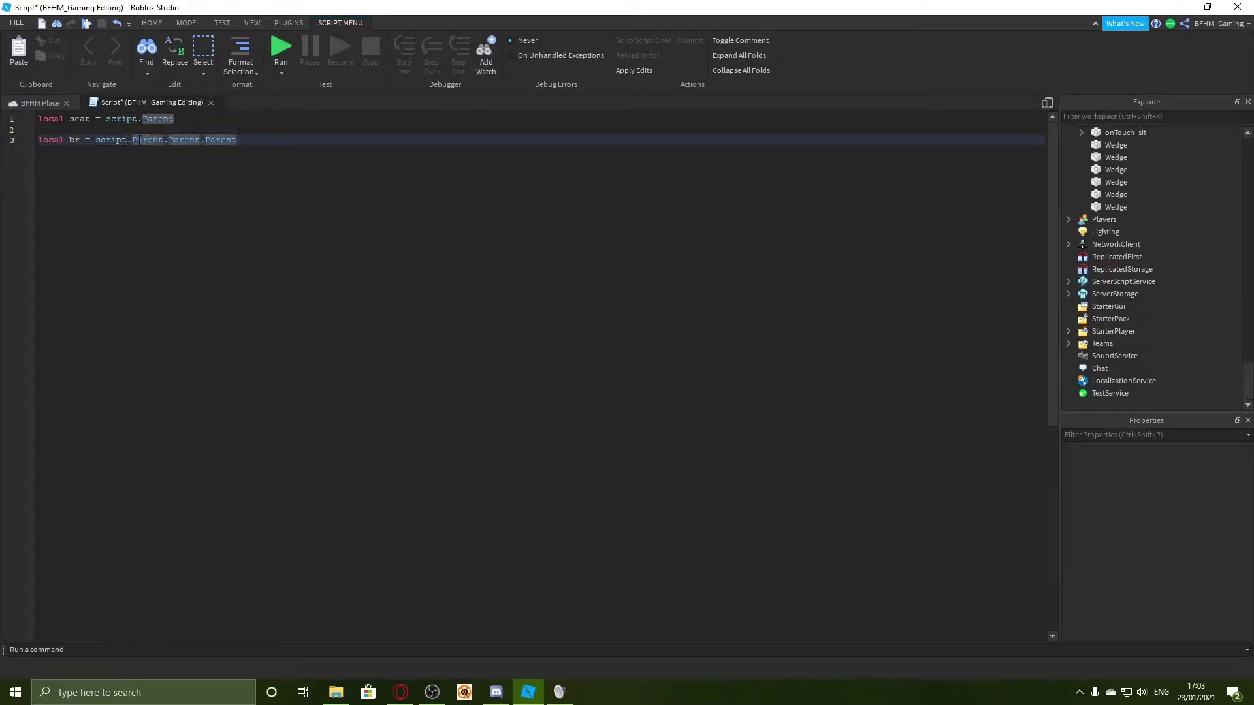
left_click_drag(96, 139, 207, 140)
type("F")
key("BackSpace")
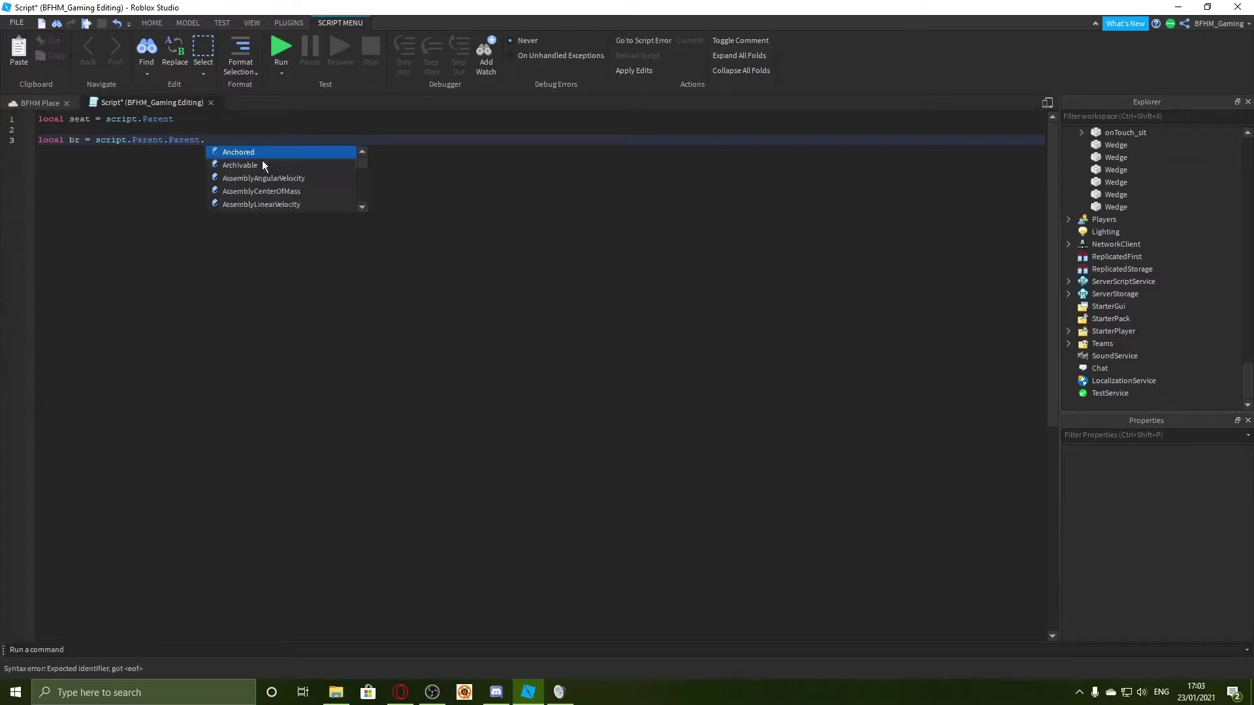
type("Work")
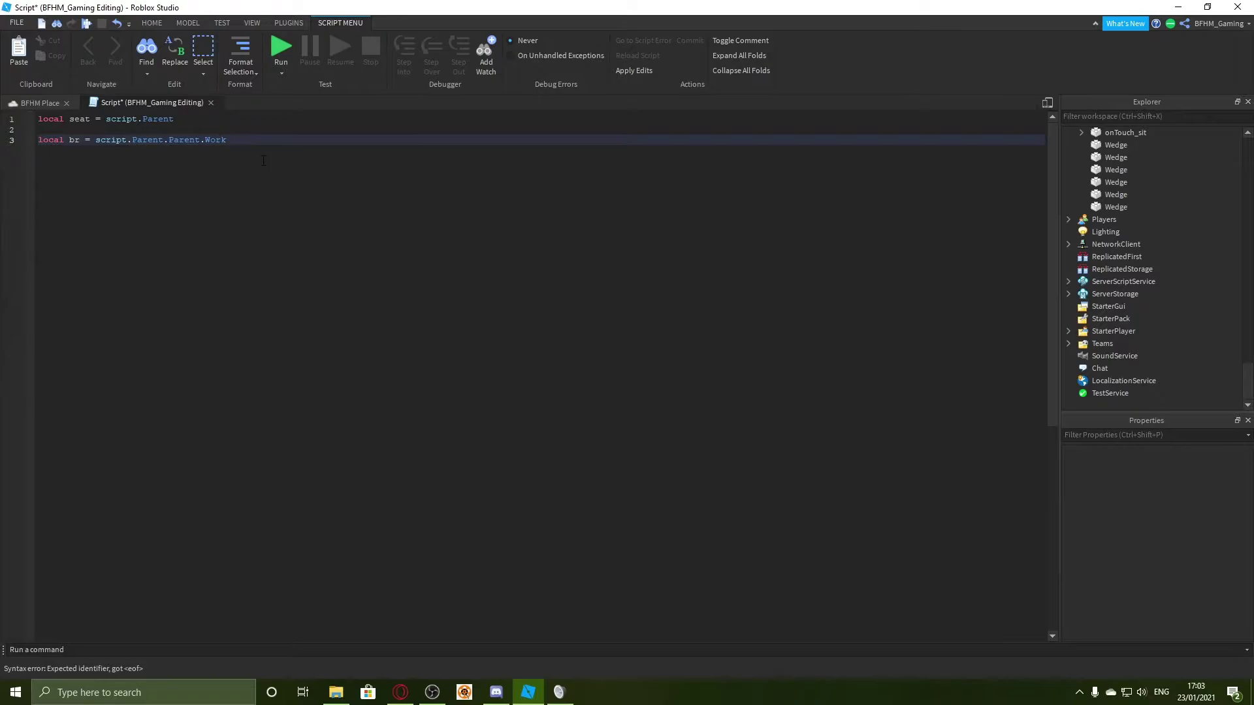
key("BackSpace")
key("BackSpace")
key("BackSpace")
key("BackSpace")
Step: Complete the br declaration as script.Parent.Parent.Parent.BR.HingeConstraint so it references the back-right wheel's hinge
type("Parent.F")
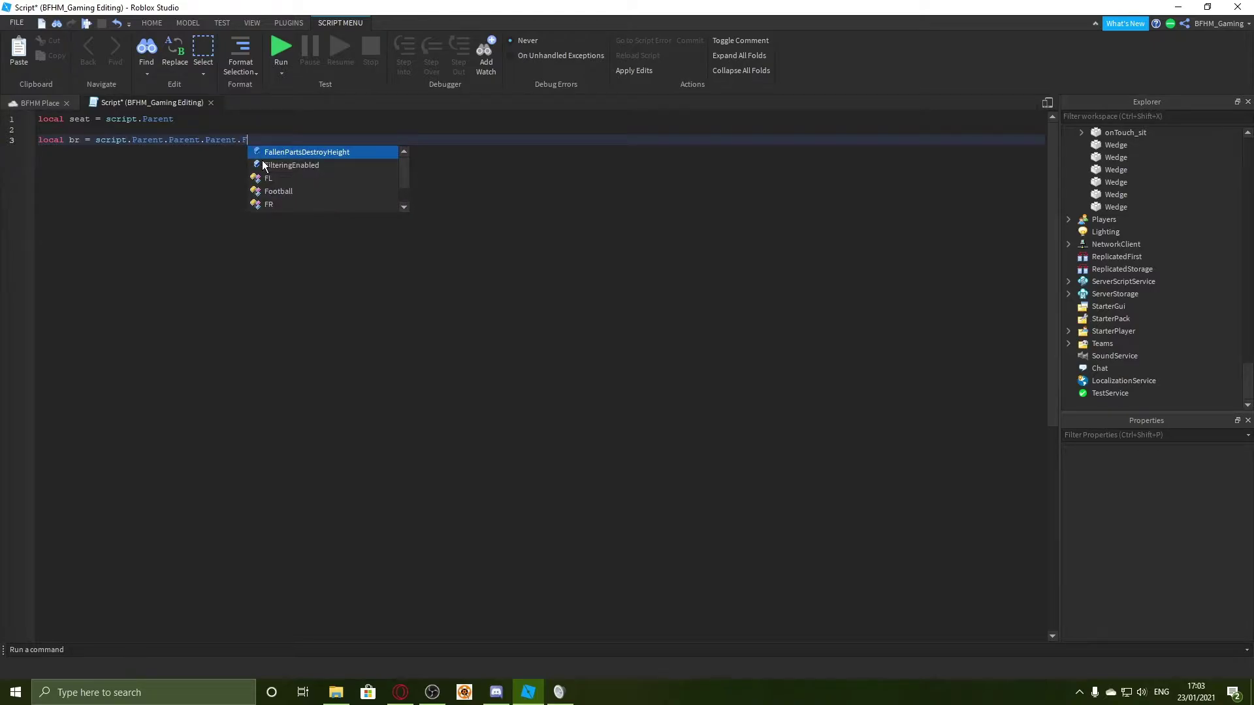
key("BackSpace")
type("B")
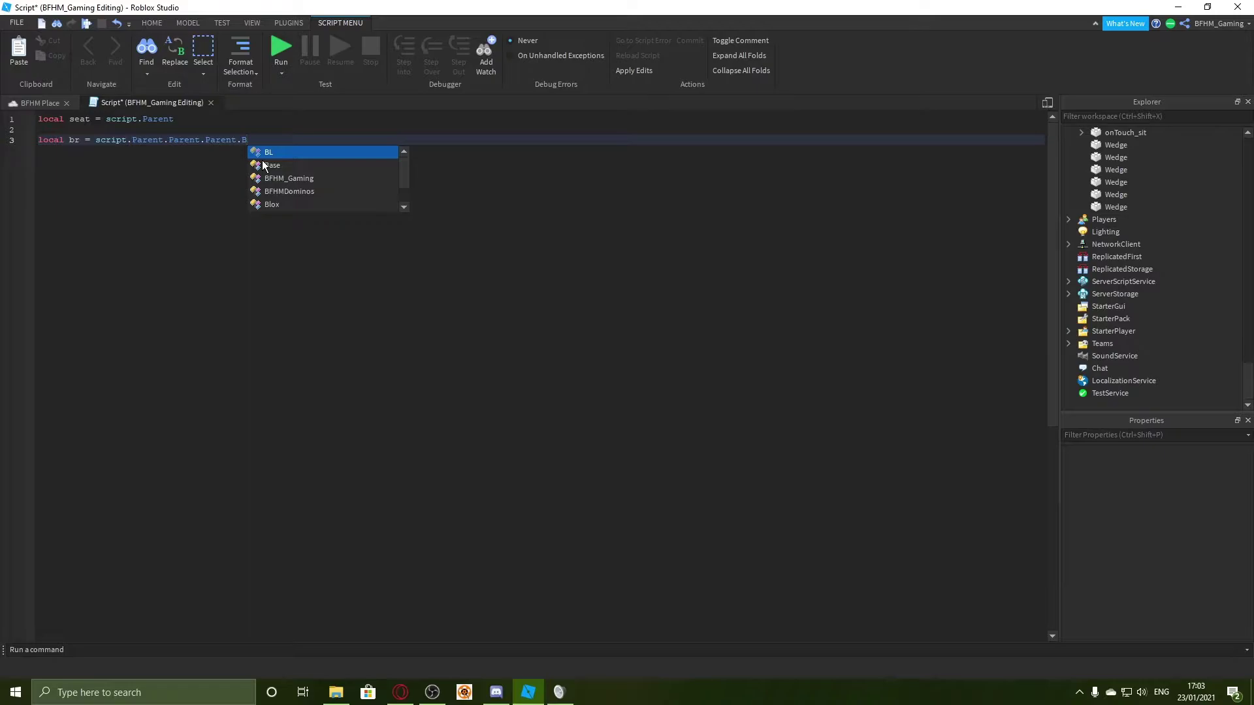
type("R")
key("BackSpace")
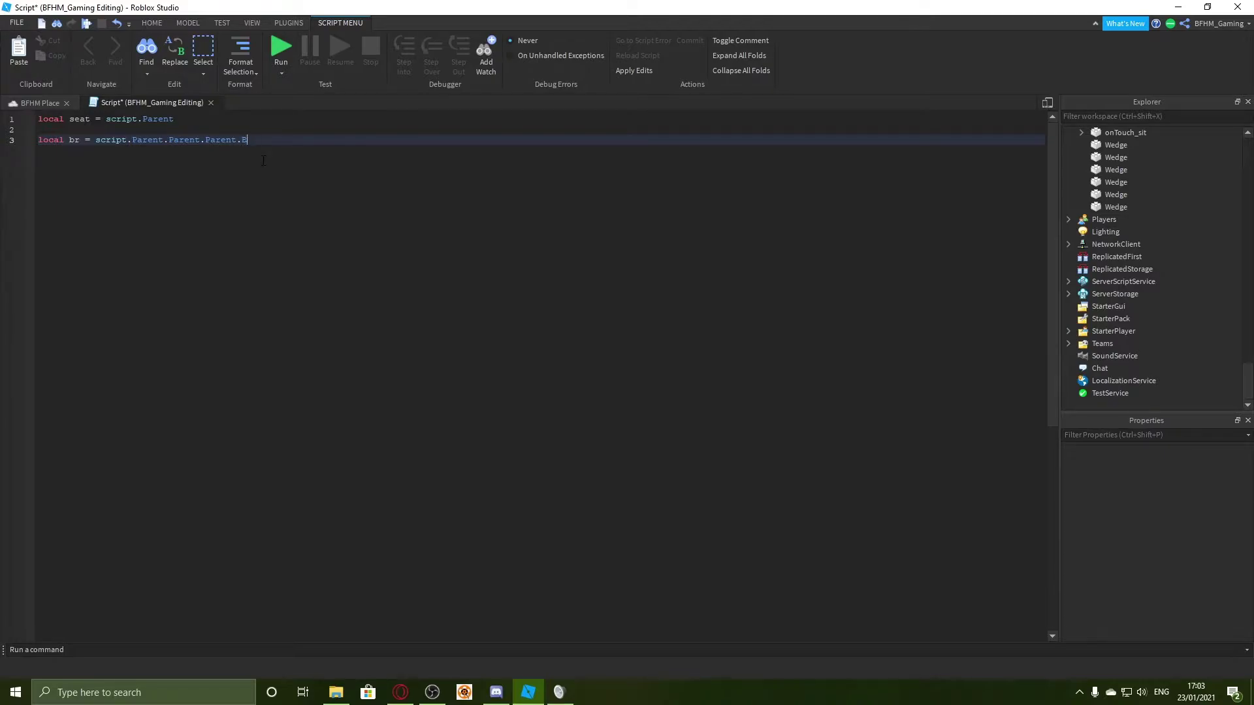
key("BackSpace")
type("B")
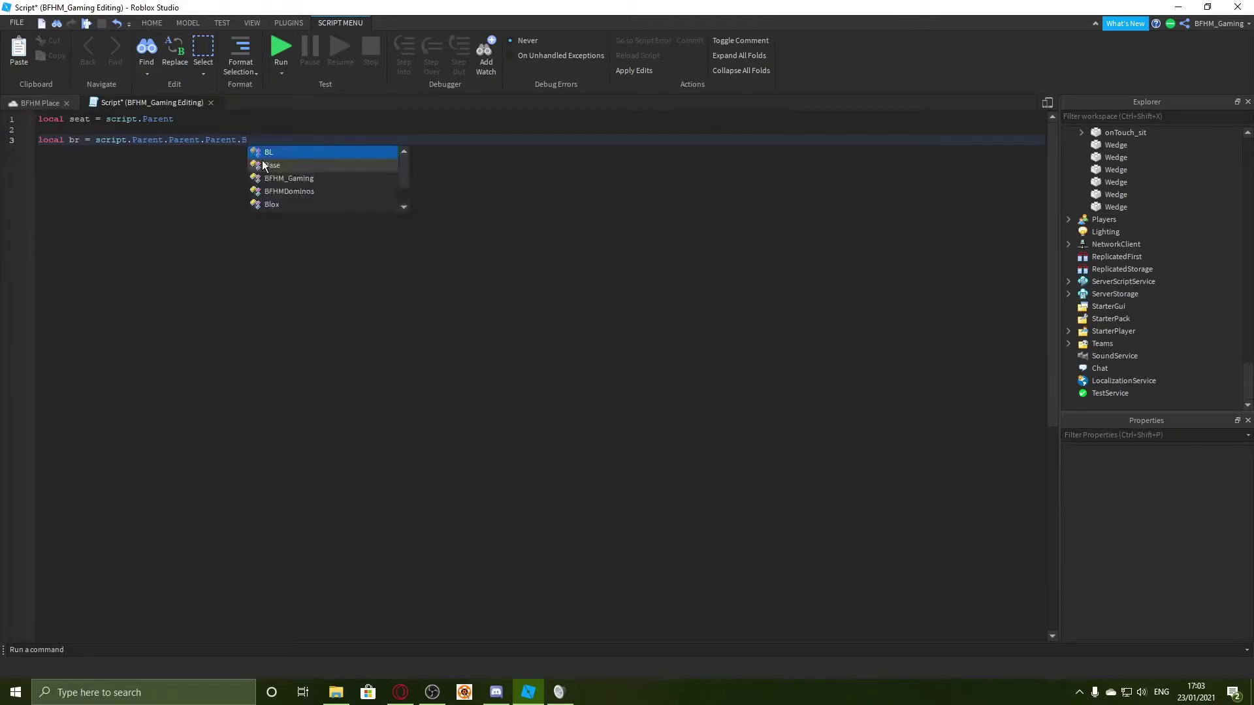
key("Down")
key("Down")
key("Down")
key("Down")
key("Down")
key("Down")
key("Return")
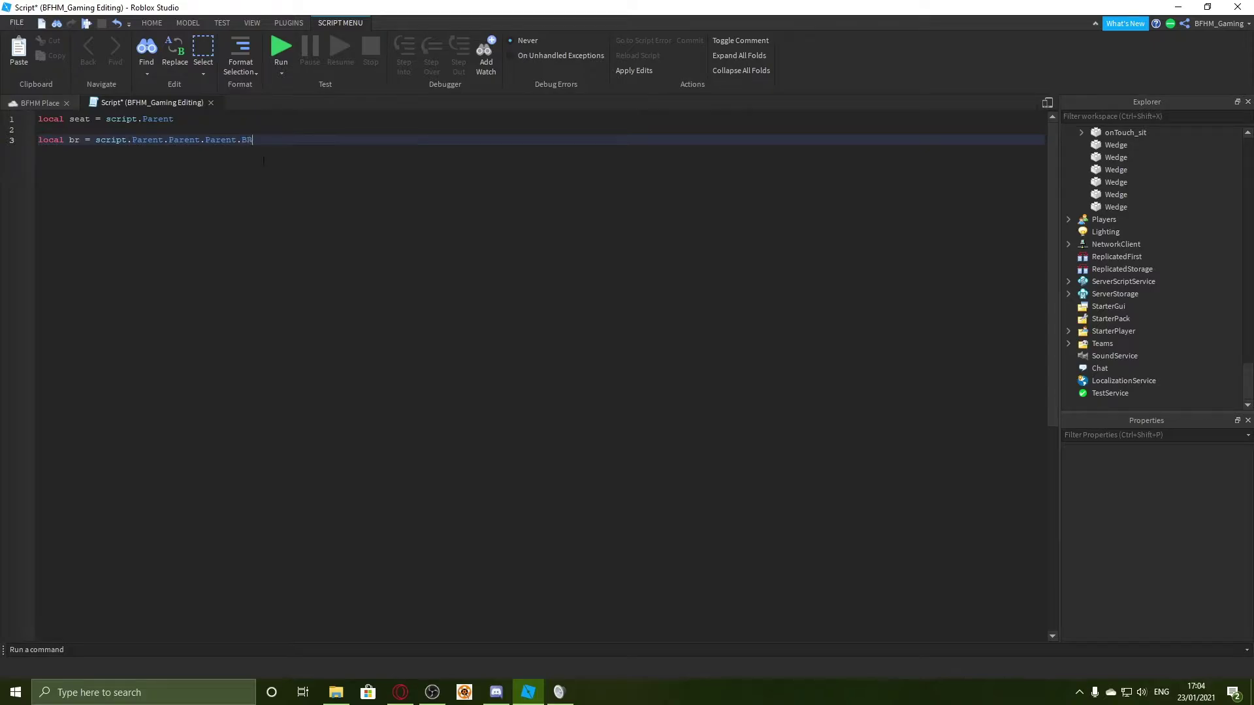
type(".")
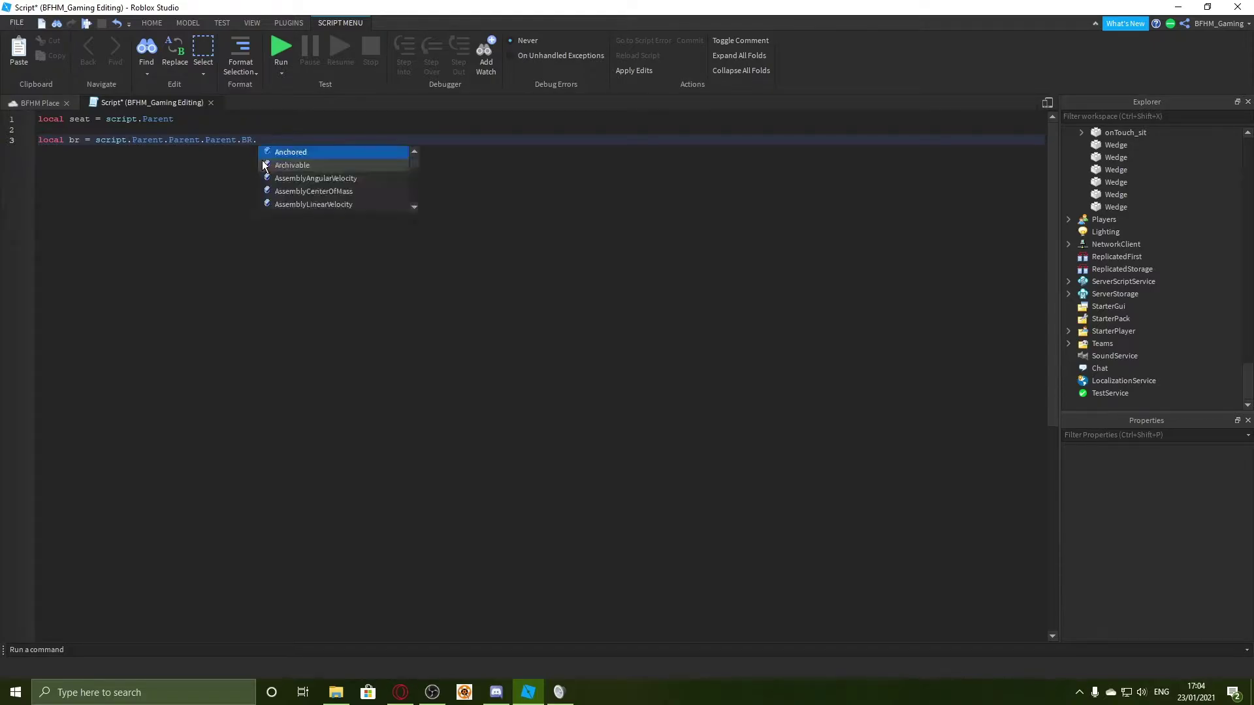
type("H")
key("Return")
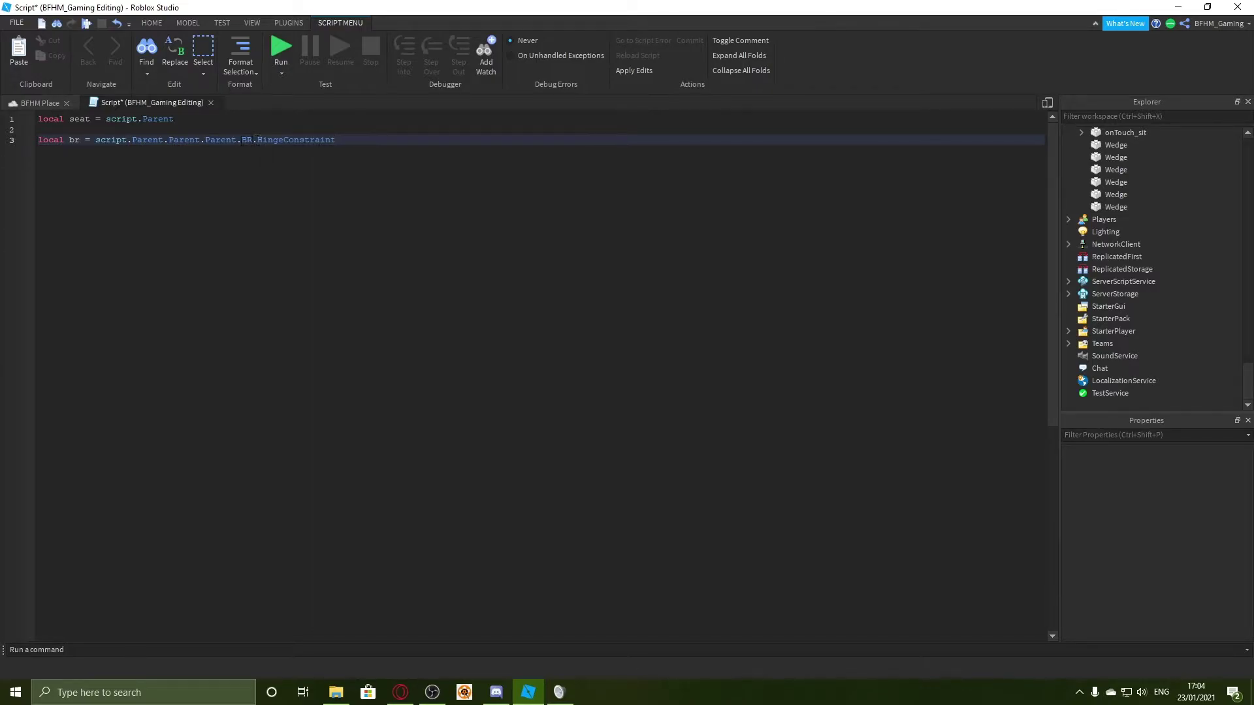
Step: Copy the br declaration's text from local through the dot before BR
left_click_drag(242, 140, 38, 147)
key("ctrl+c")
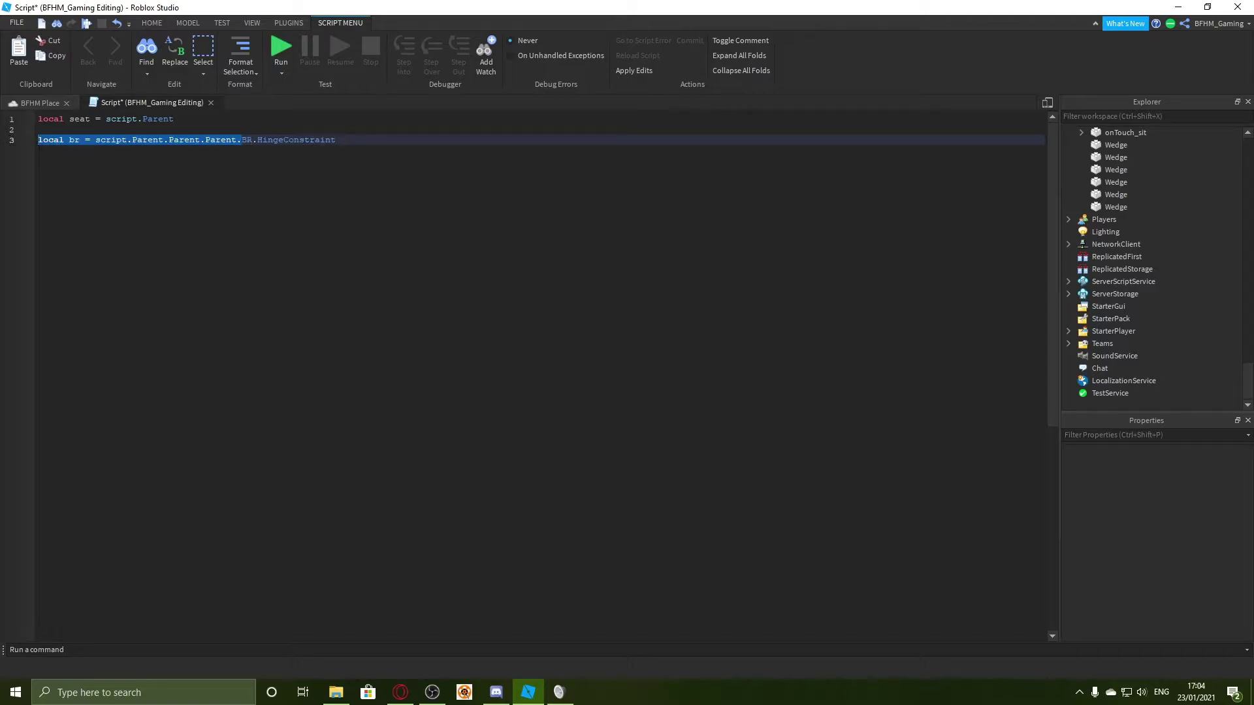
left_click(247, 140)
key("Return")
key("ctrl+v")
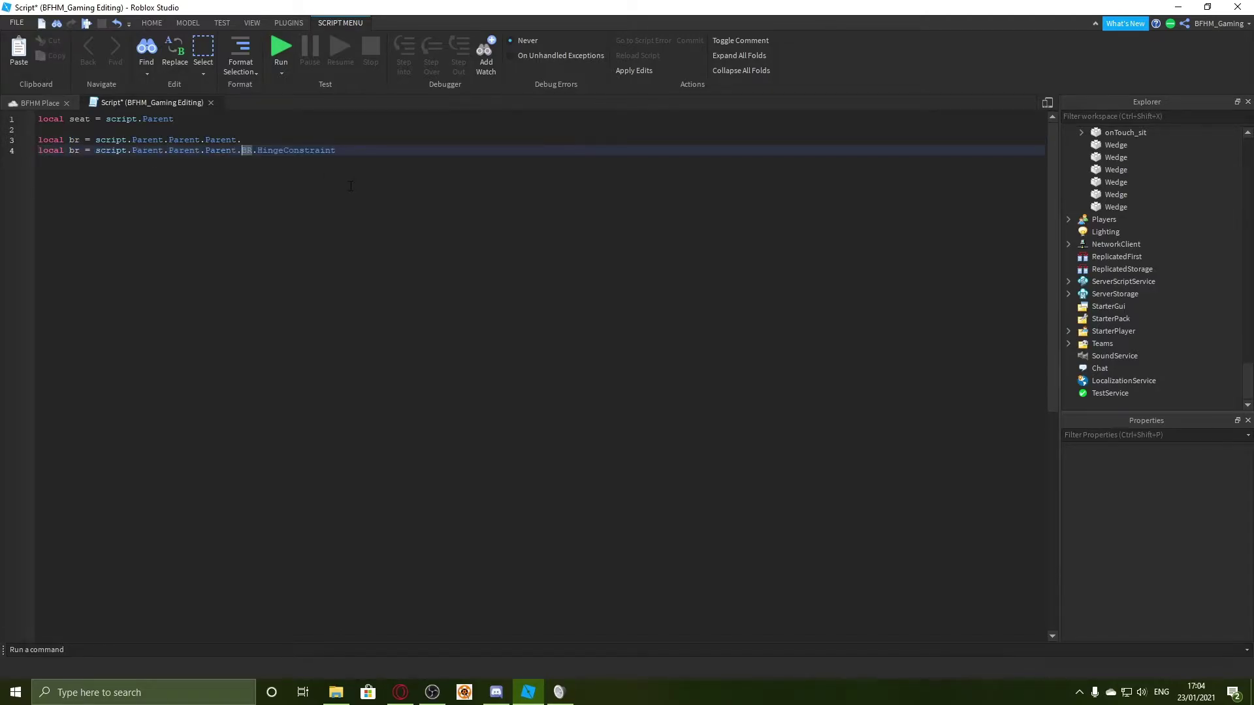
key("ctrl+z")
key("ctrl+z")
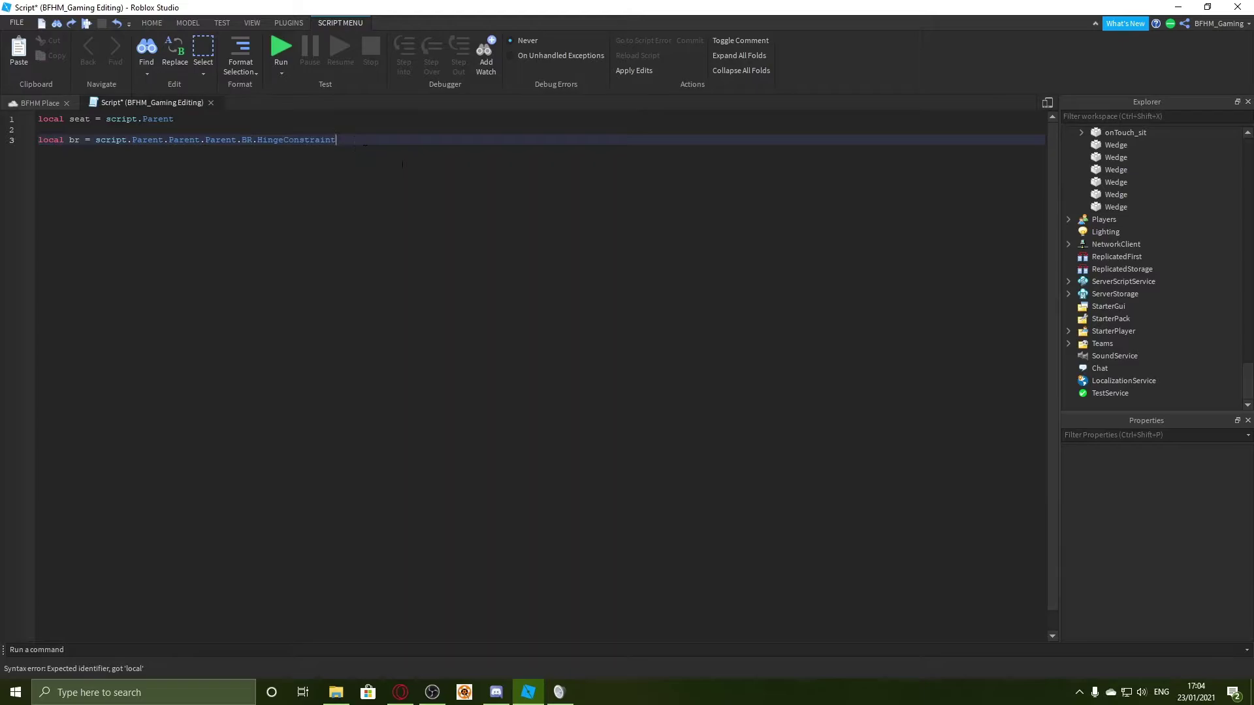
Step: Paste the copied local br = script.Parent.Parent.Parent. text onto three new lines below the br declaration
key("Return")
key("ctrl+v")
key("Return")
key("ctrl+v")
key("Return")
key("ctrl+v")
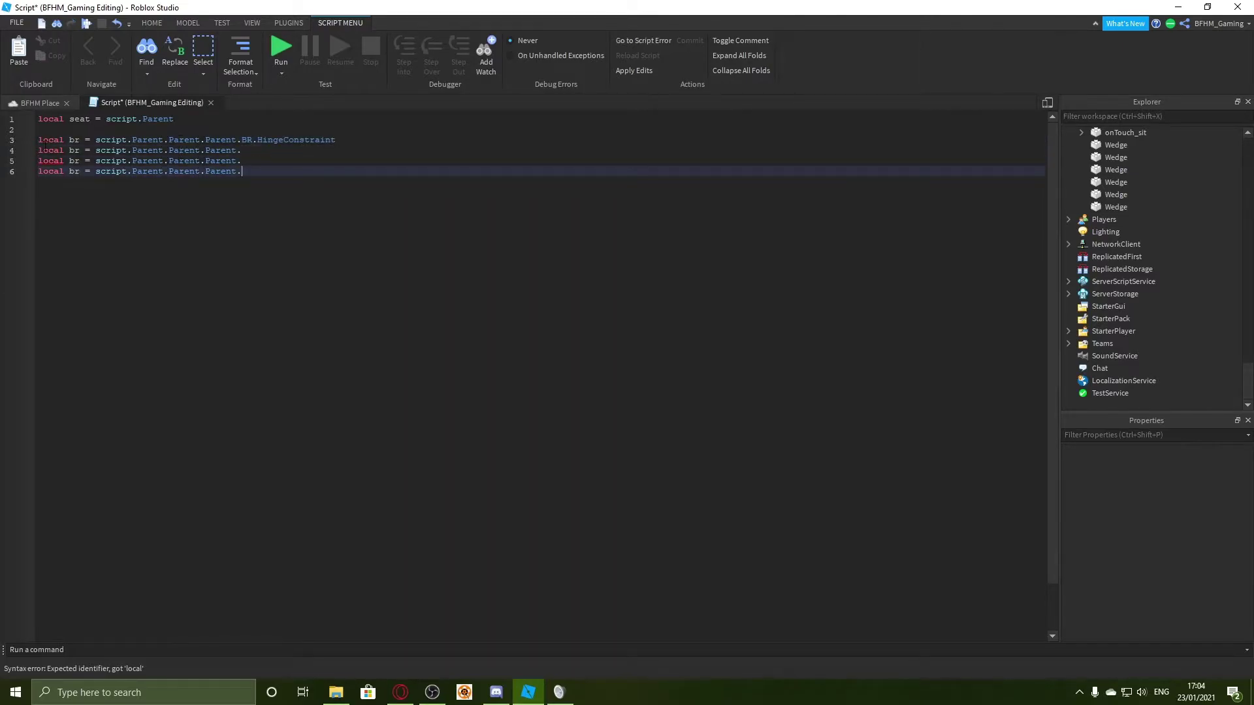
Step: Rename the variables on the three pasted lines to bl, fl and fr, in that order
double_click(74, 151)
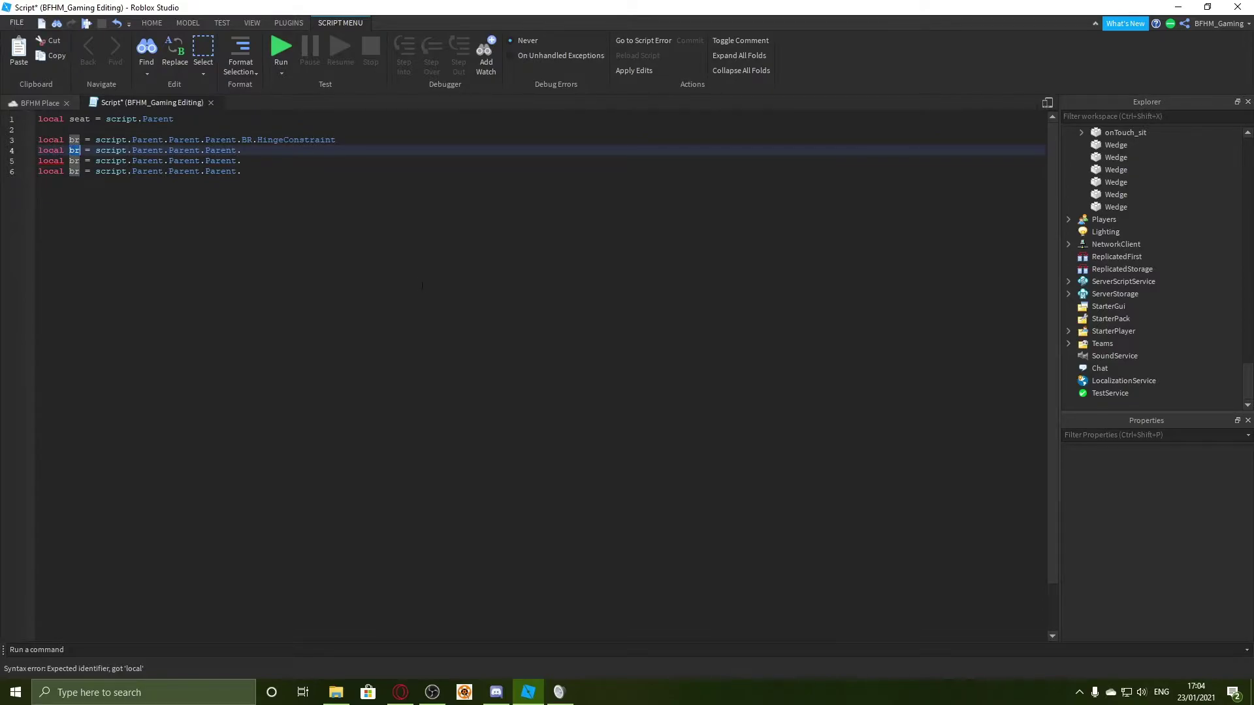
type("bl")
key("Down")
double_click(73, 161)
type("bl")
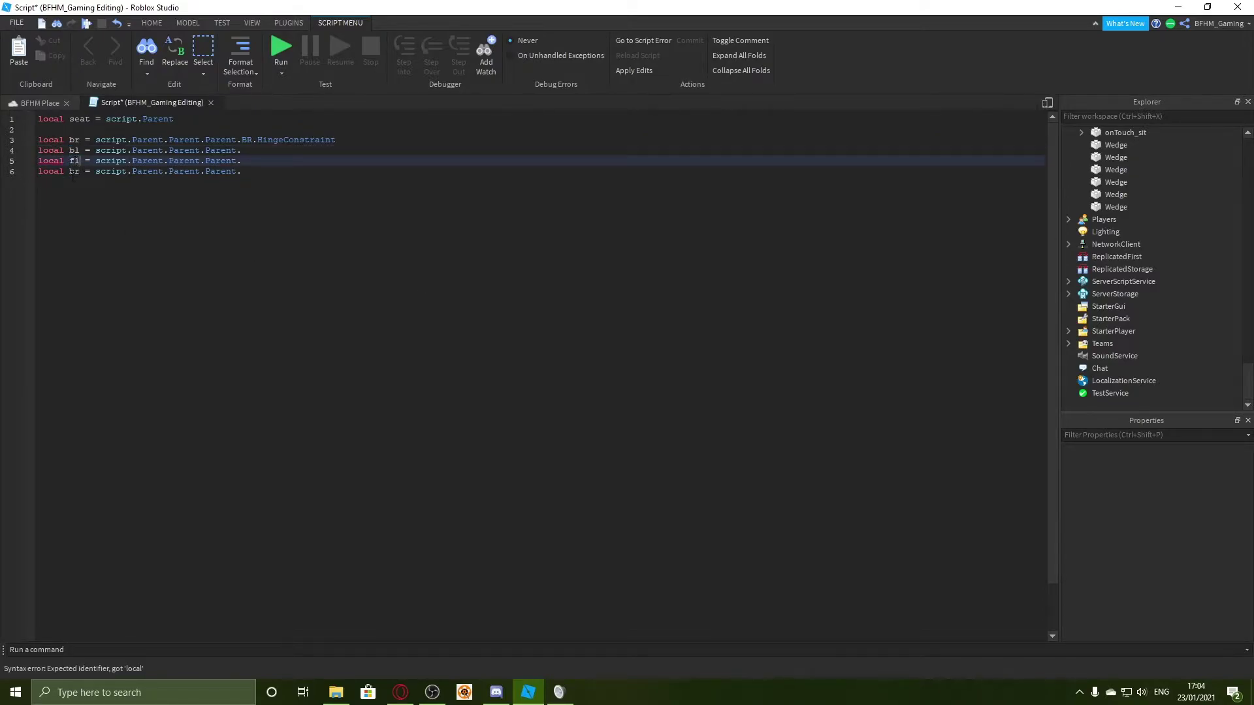
double_click(74, 171)
type("fr")
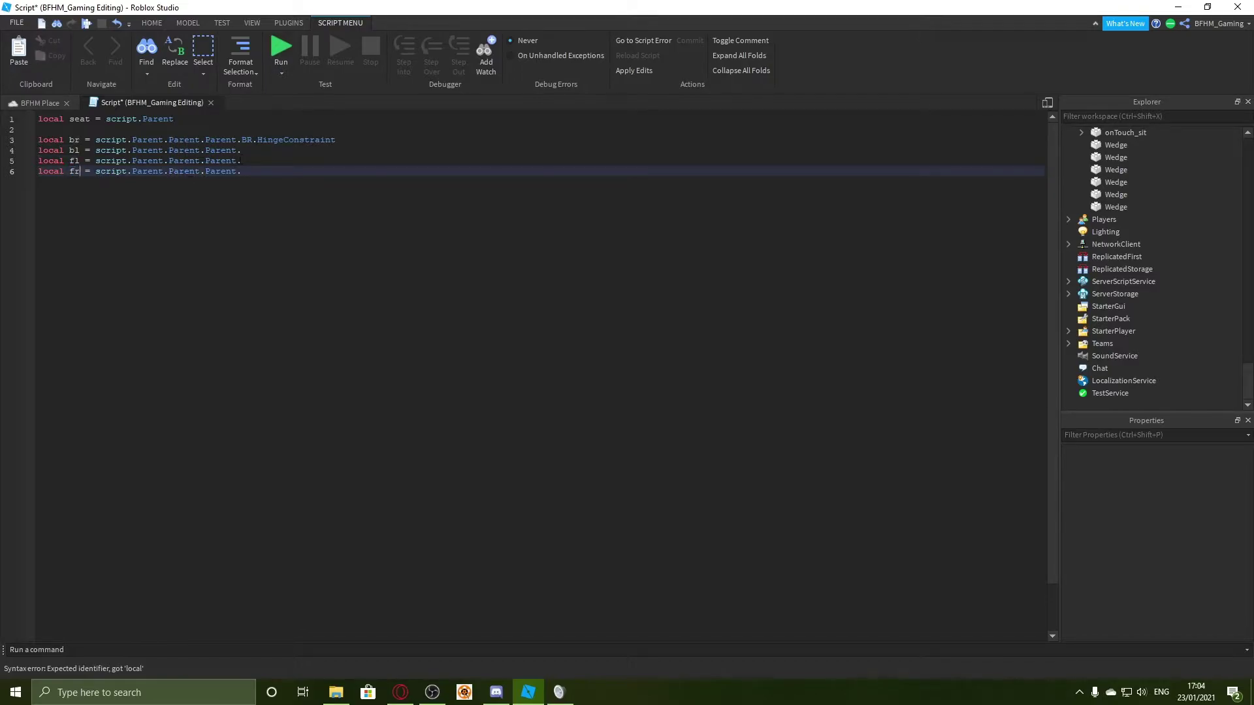
Step: Append the wheel names BL, FL and FR to the bl, fl and fr declarations respectively
left_click(258, 153)
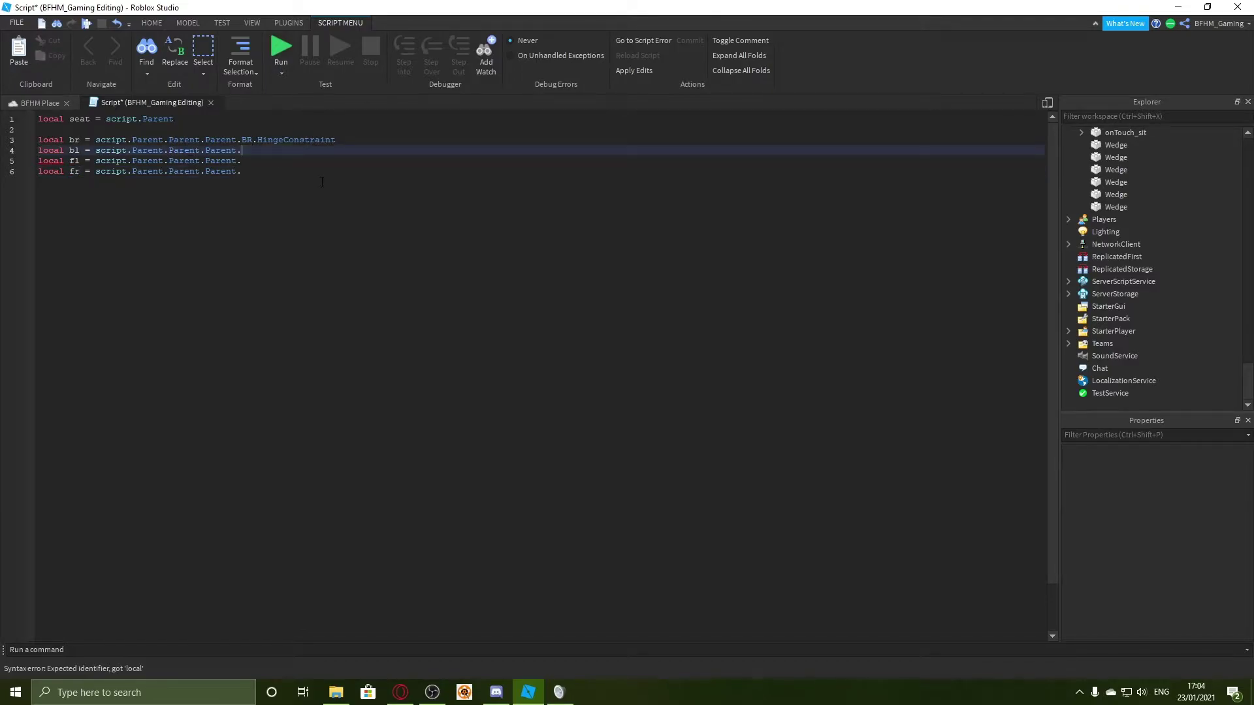
type("BR")
left_click(257, 158)
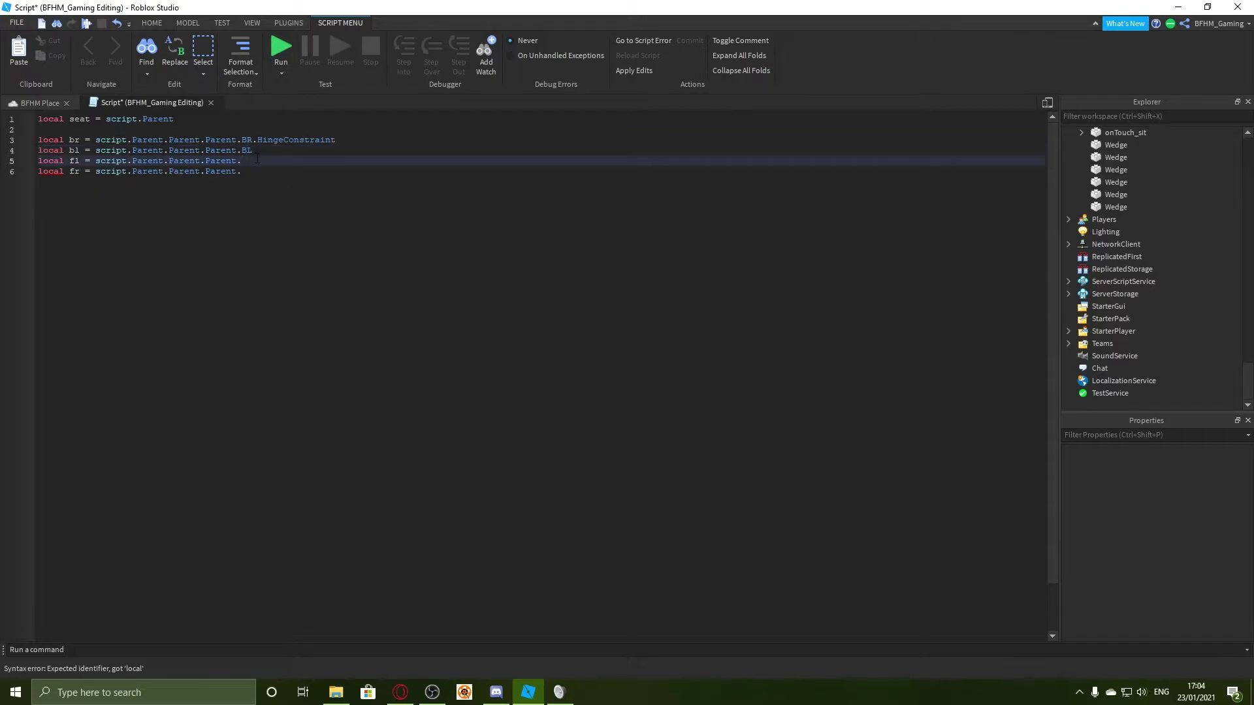
type("FL")
left_click(256, 174)
type("FR")
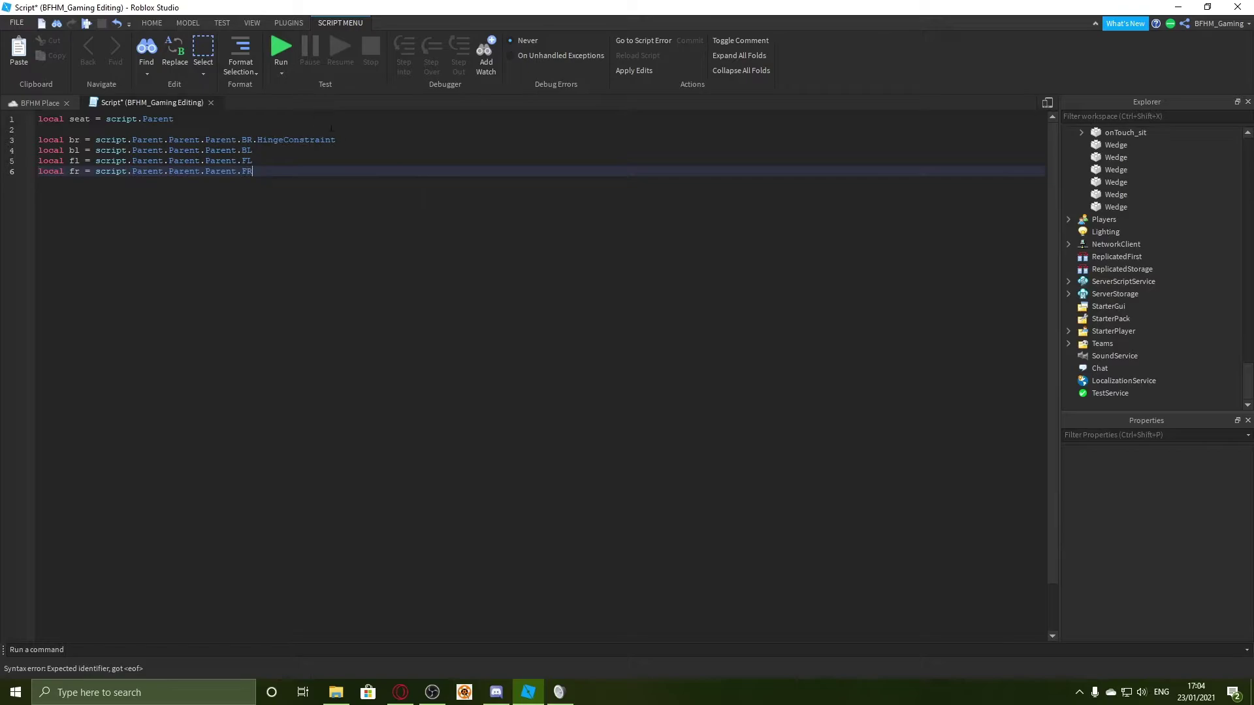
Step: Copy HingeConstraint from the br line and complete the bl, fl and fr references with it
left_click_drag(335, 140, 258, 140)
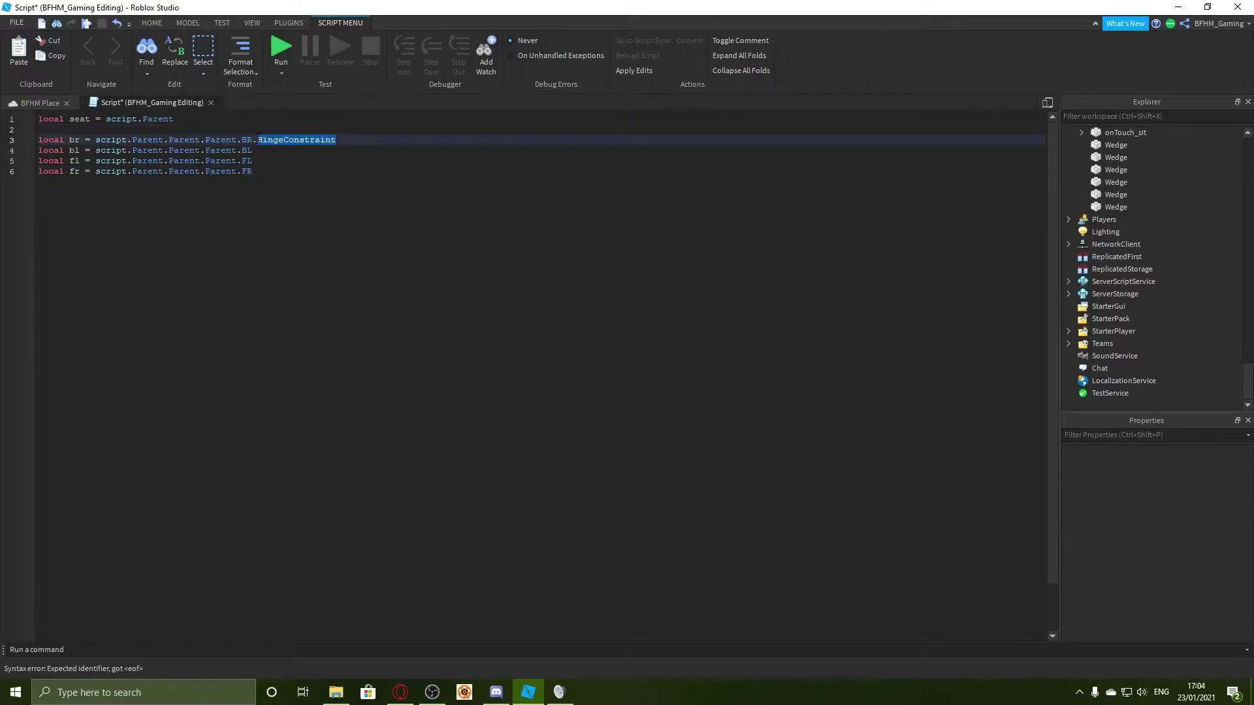
key("ctrl+c")
left_click(284, 153)
key("ctrl+v")
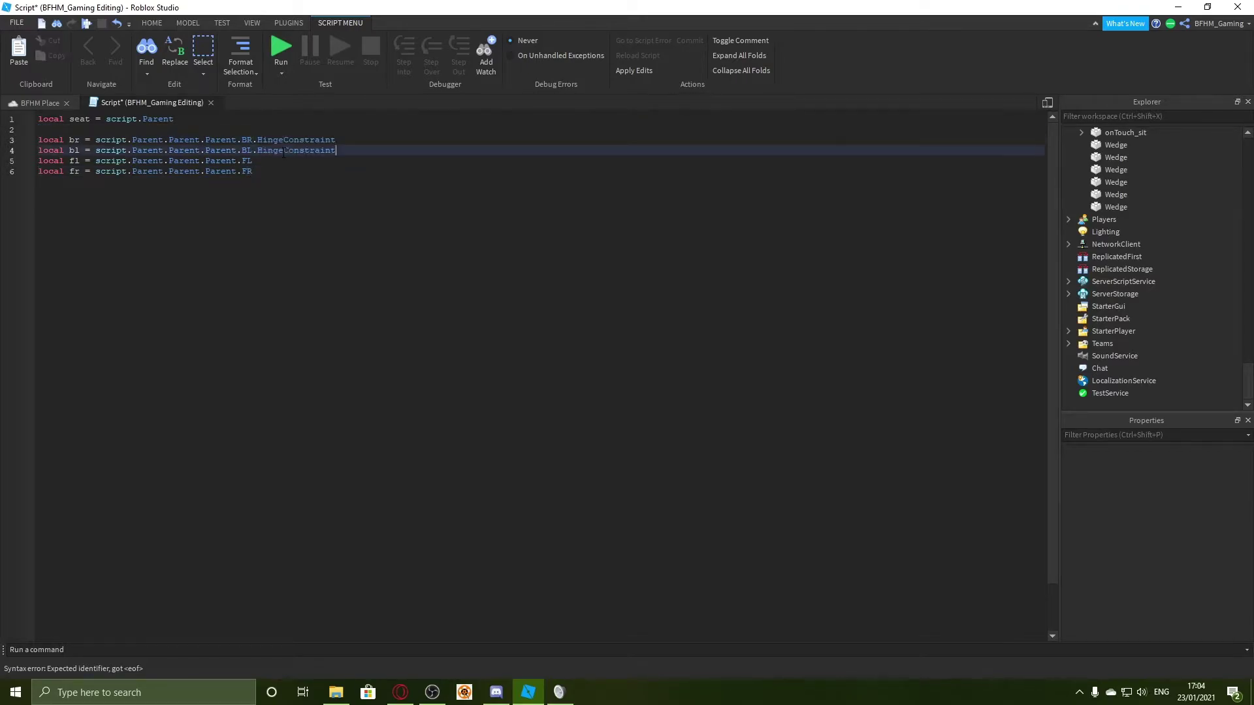
key("Down")
key("ctrl+v")
key("Down")
key("ctrl+v")
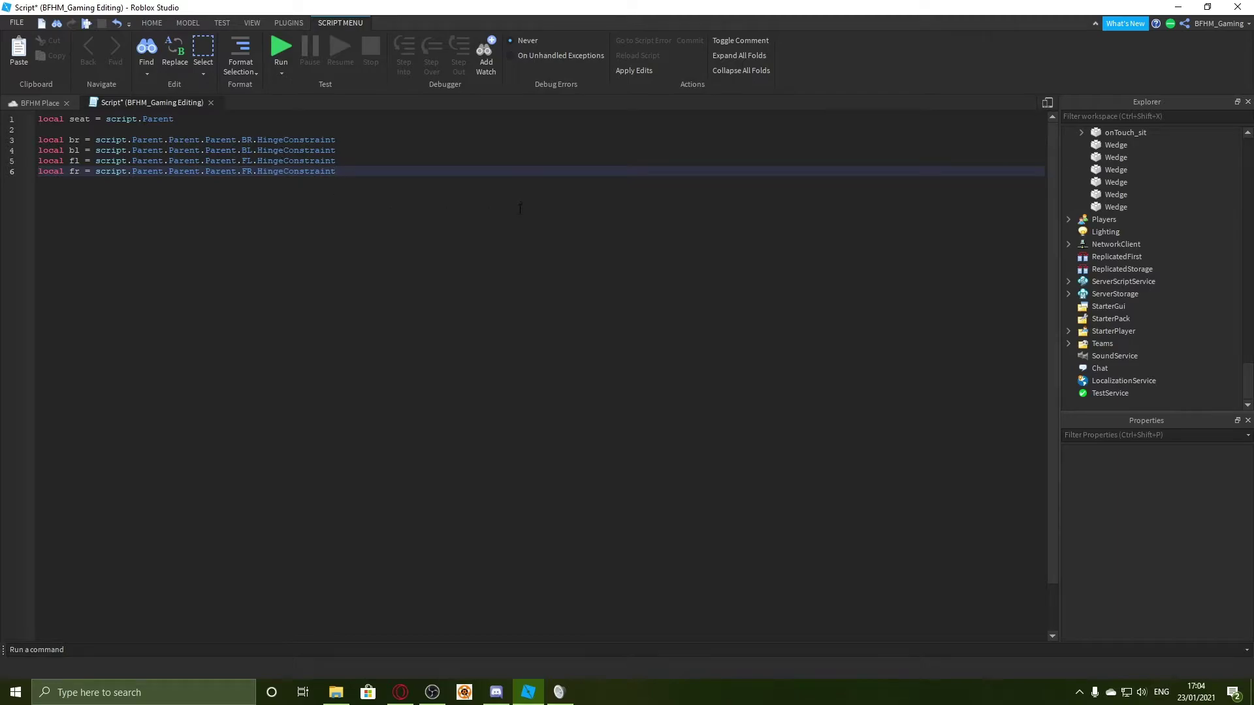
Step: Declare a local speed variable set to 30, one blank line below the wheel hinge references
key("Return")
key("Return")
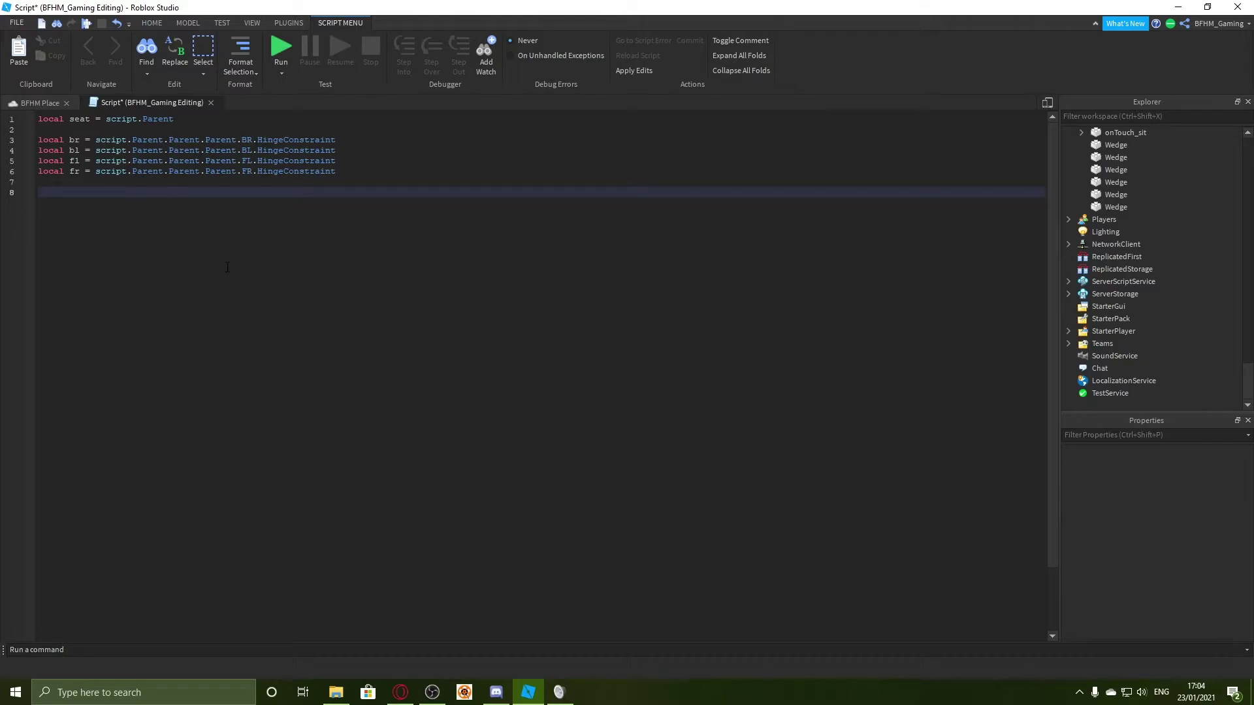
type("local speed =")
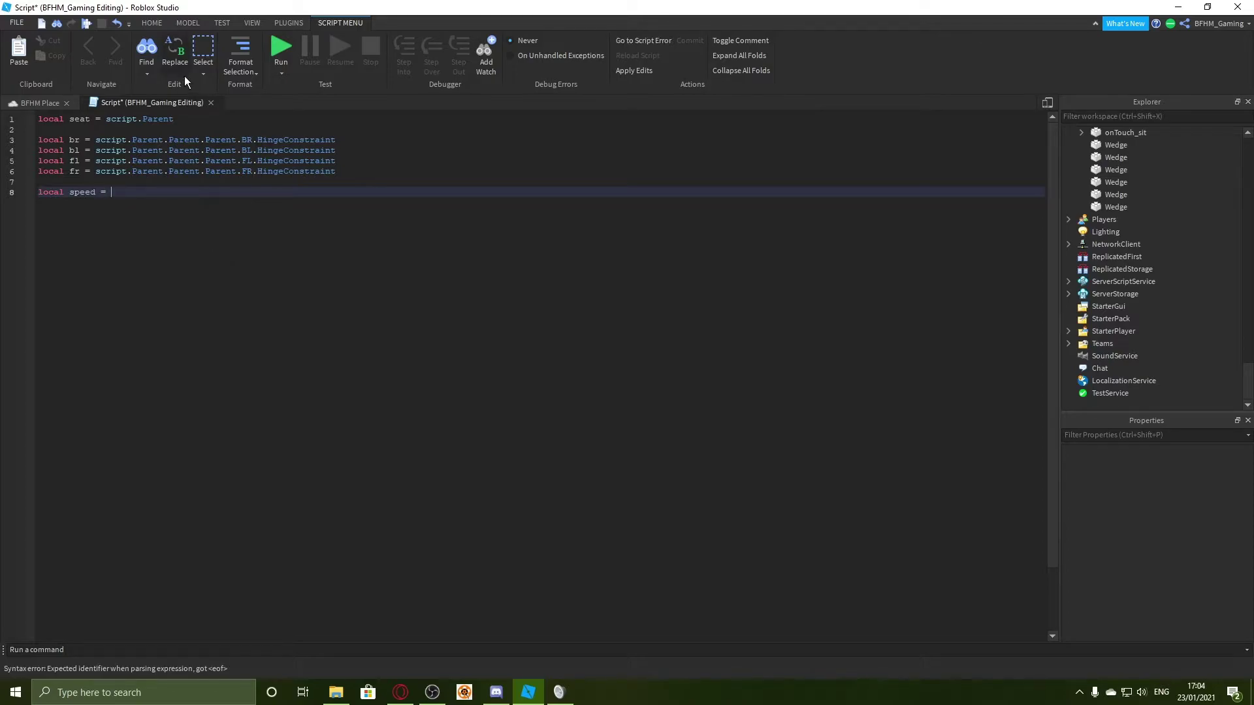
left_click(32, 103)
key("w")
right_click_drag(231, 251, 229, 247)
key("d")
key("s")
left_click(126, 104)
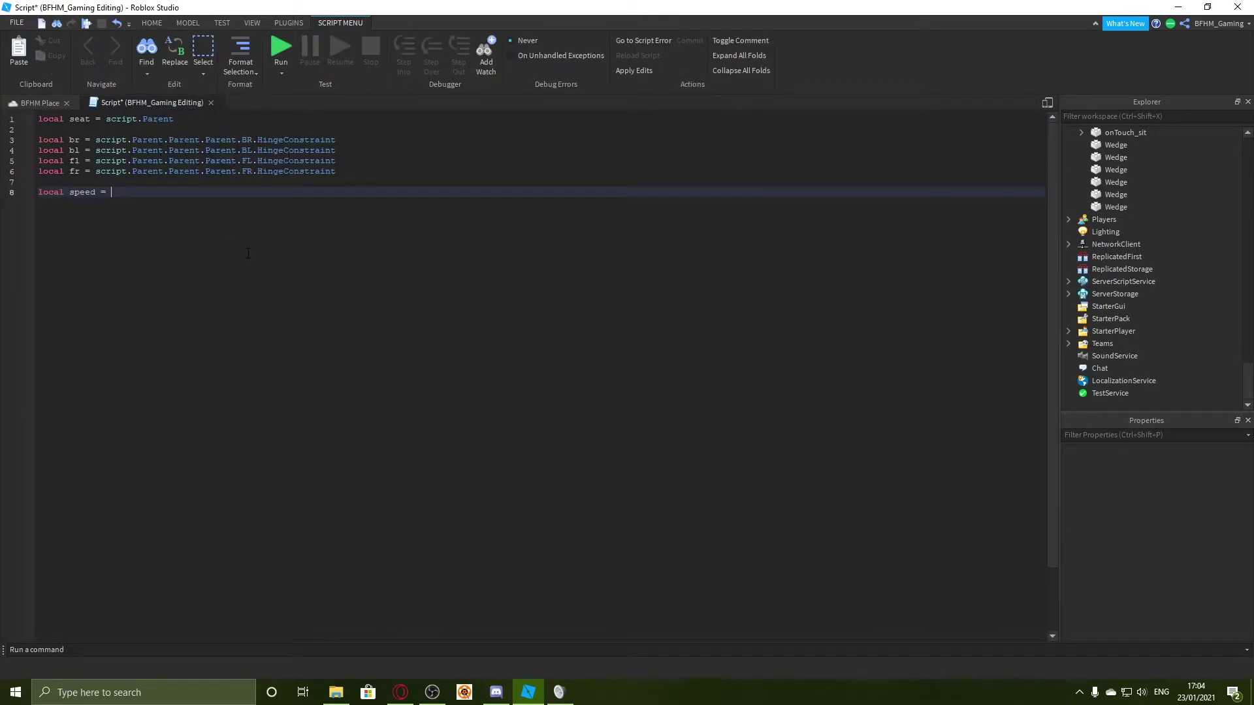
type("30")
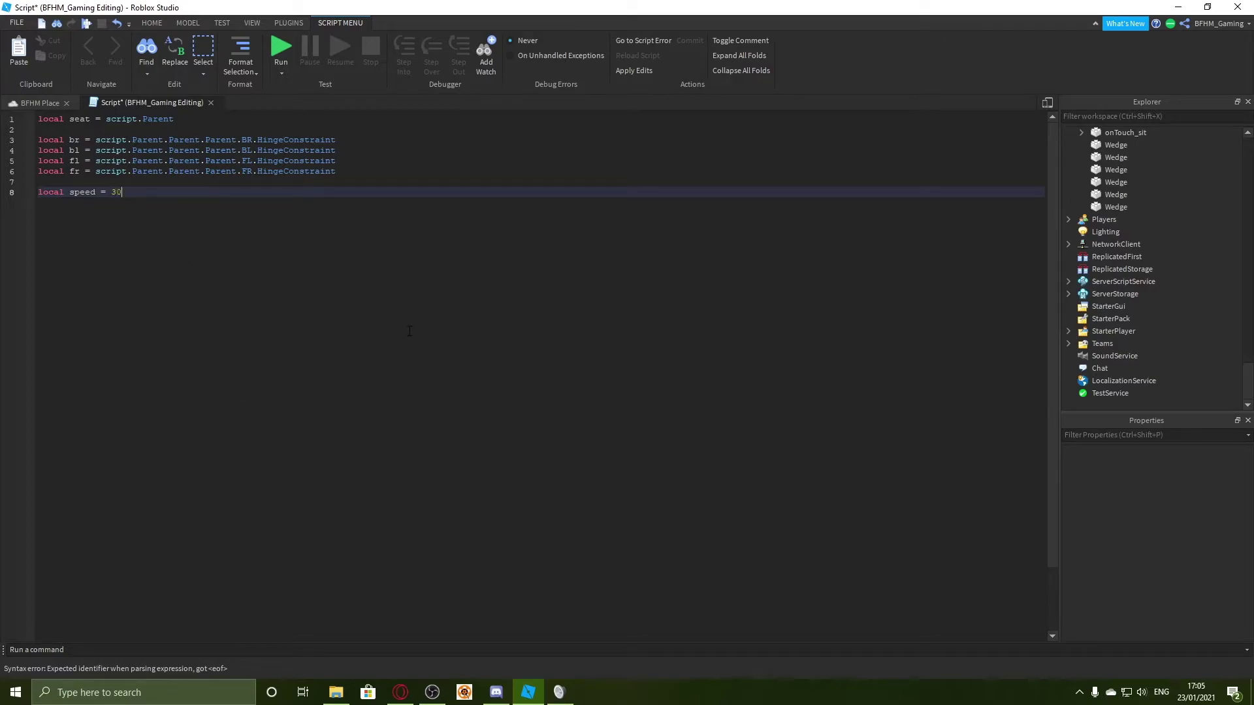
key("Return")
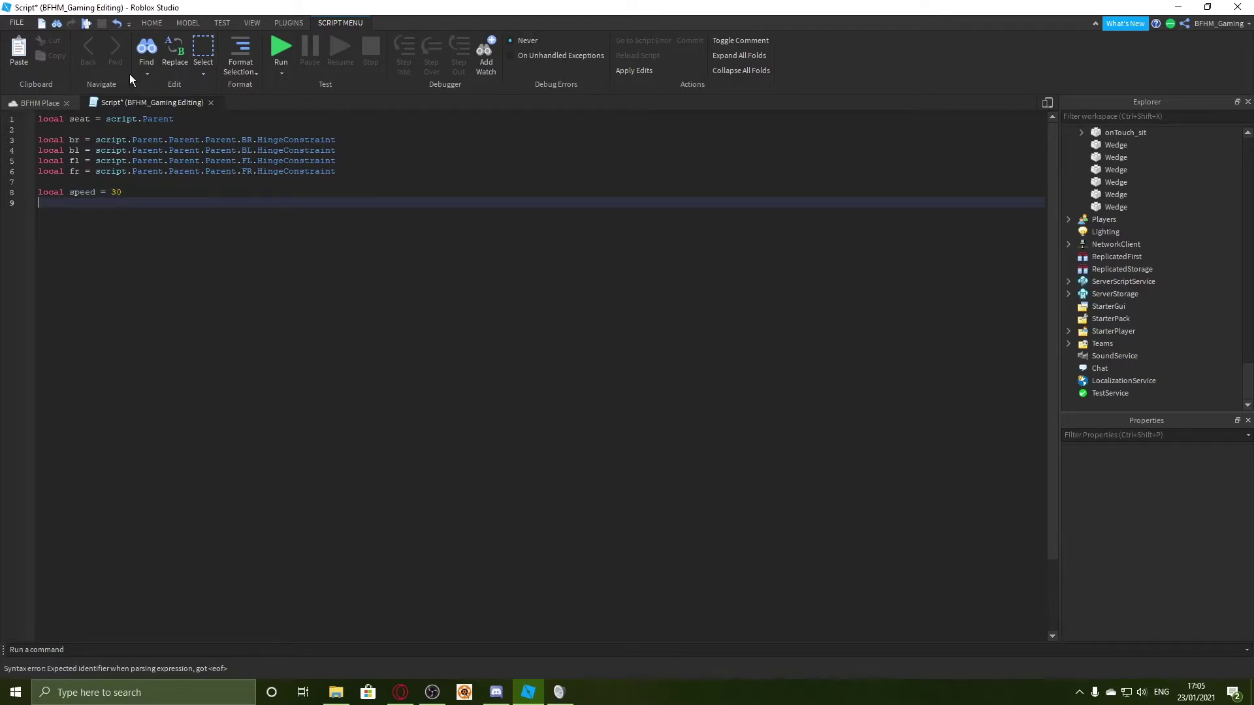
Step: Declare a local torque variable set to 1000000 below the speed line, leaving a blank line after it
type("local to")
type("orque")
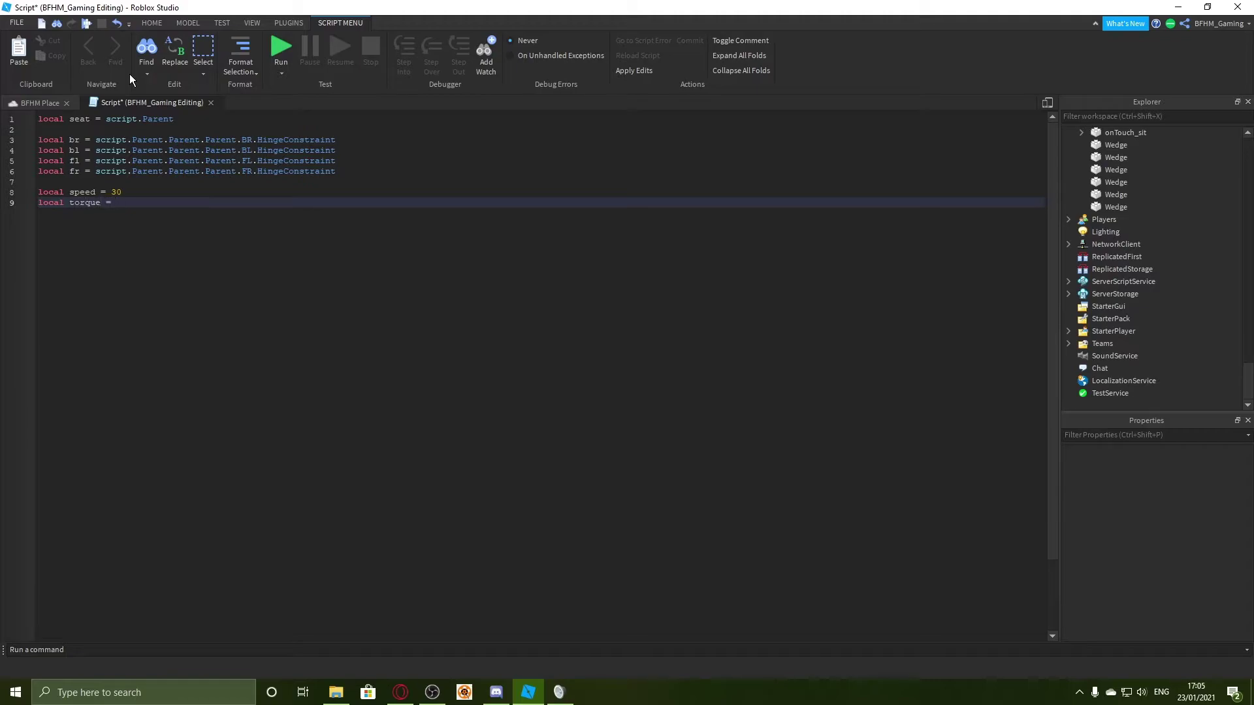
type(" = 1000000")
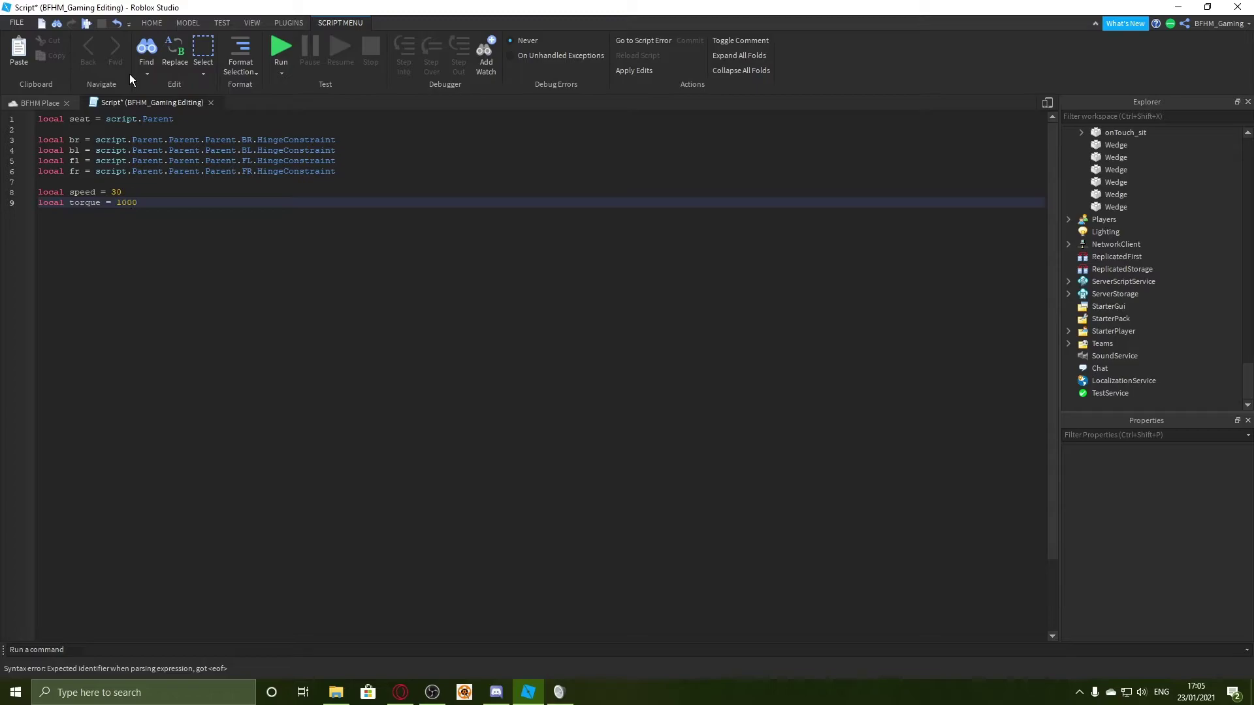
key("Return")
key("Return")
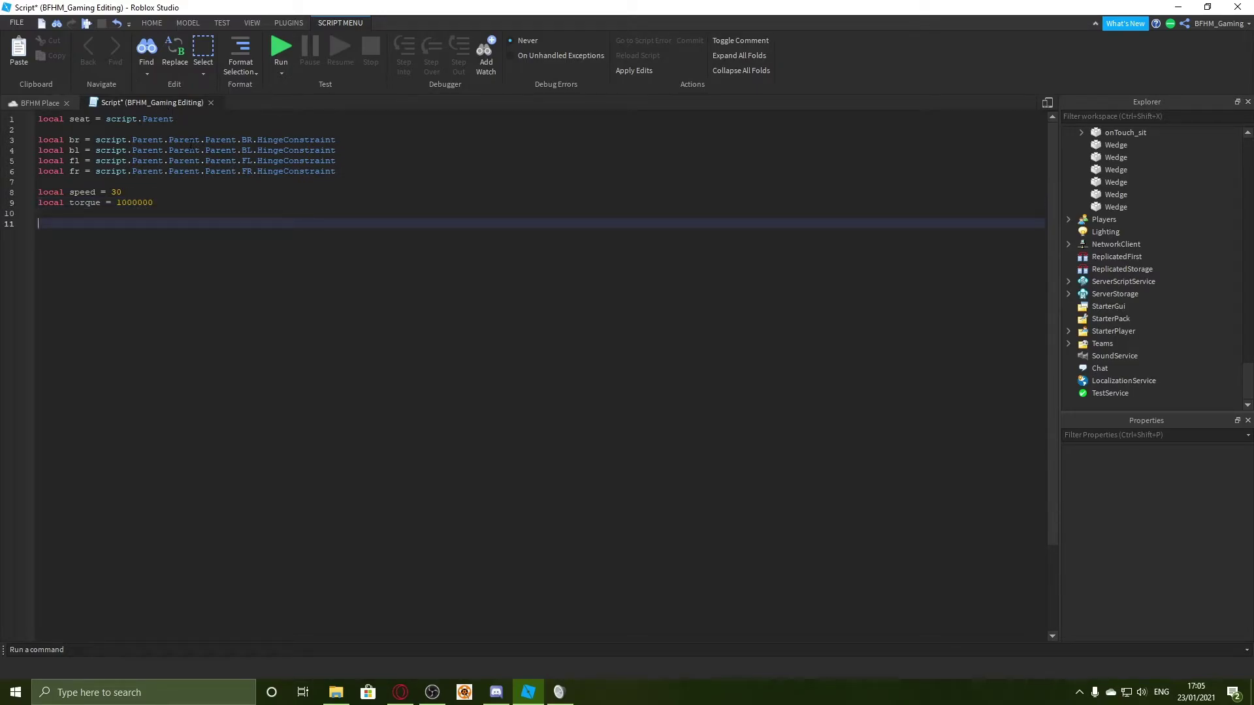
Step: Examine the car's wheels and hinge attachments from several angles in the 3D view
left_click(39, 102)
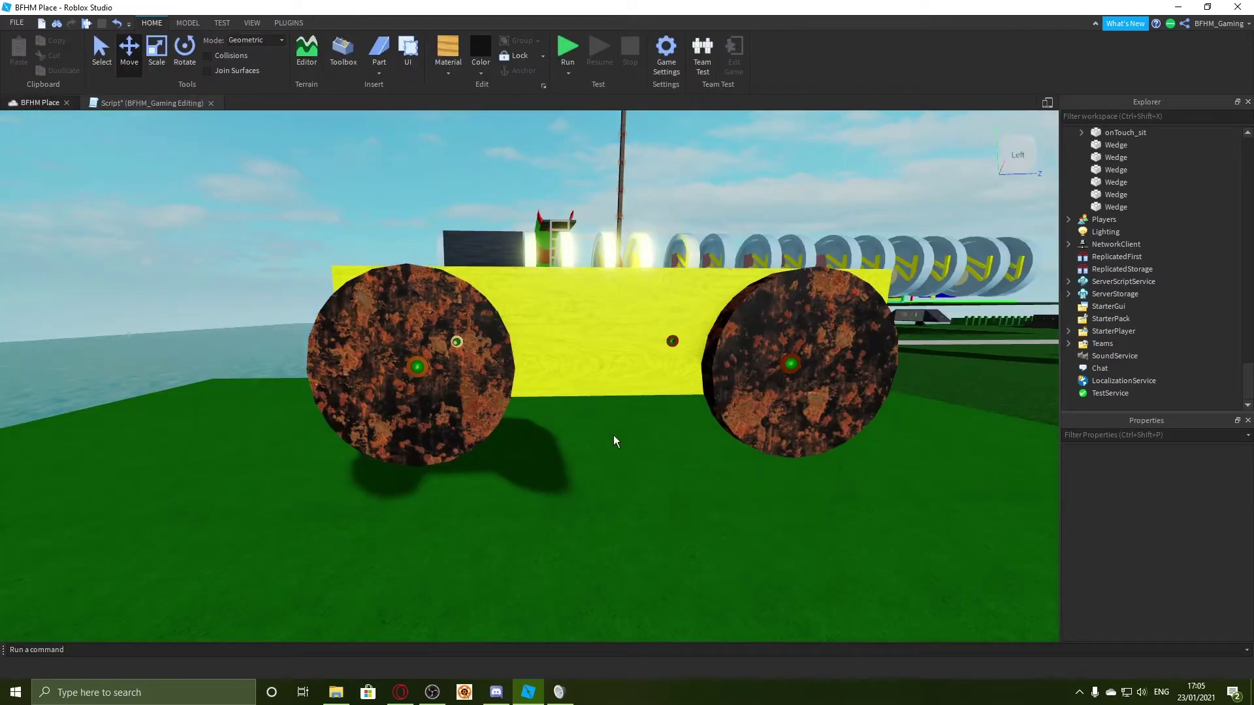
scroll(614, 441, "up", 2)
key("w")
key("e")
right_click_drag(551, 358, 552, 359)
key("s")
key("q")
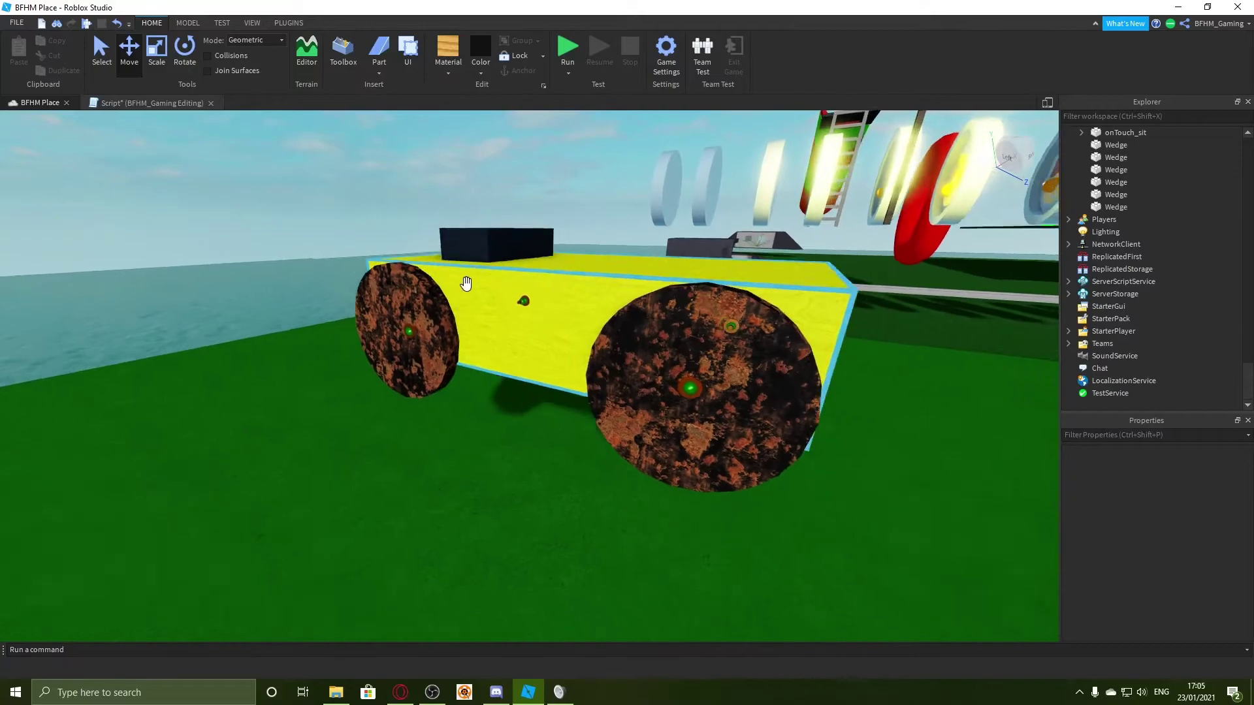
Step: Return to the seat script and open a while true do loop below the variable declarations
left_click(152, 102)
type("while torque")
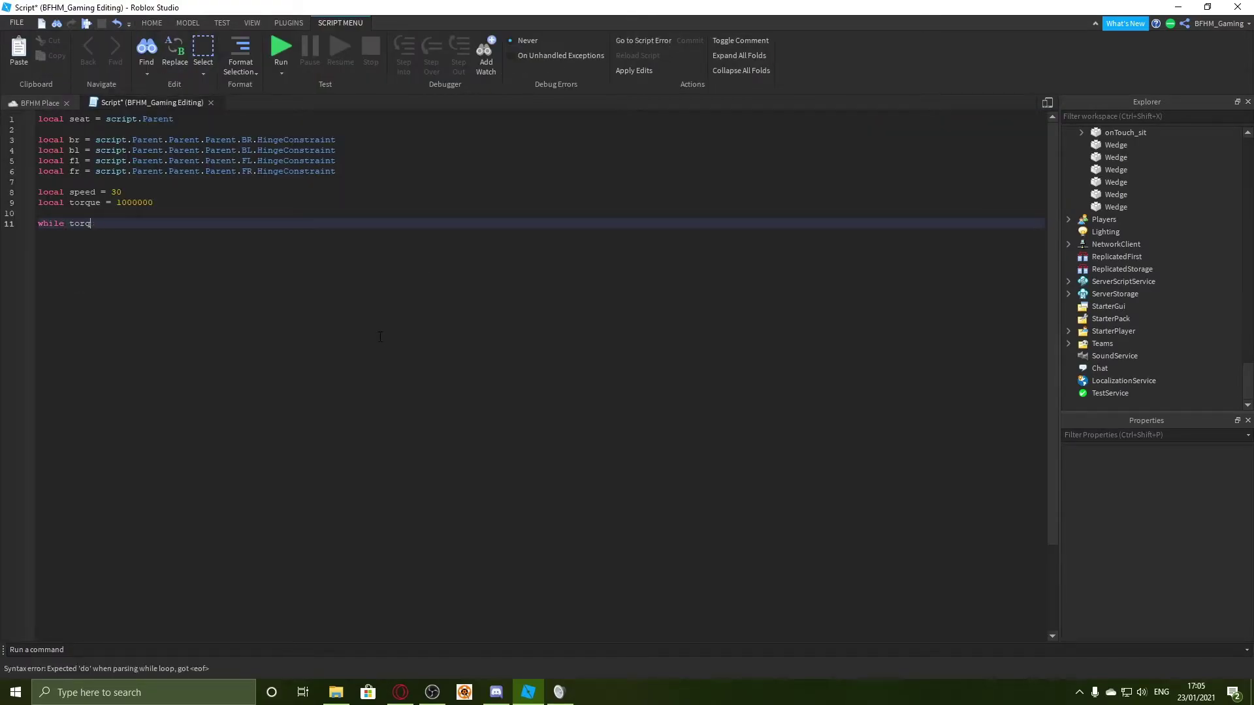
key("BackSpace")
key("BackSpace")
key("BackSpace")
type("t")
key("Tab")
type("do")
key("Return")
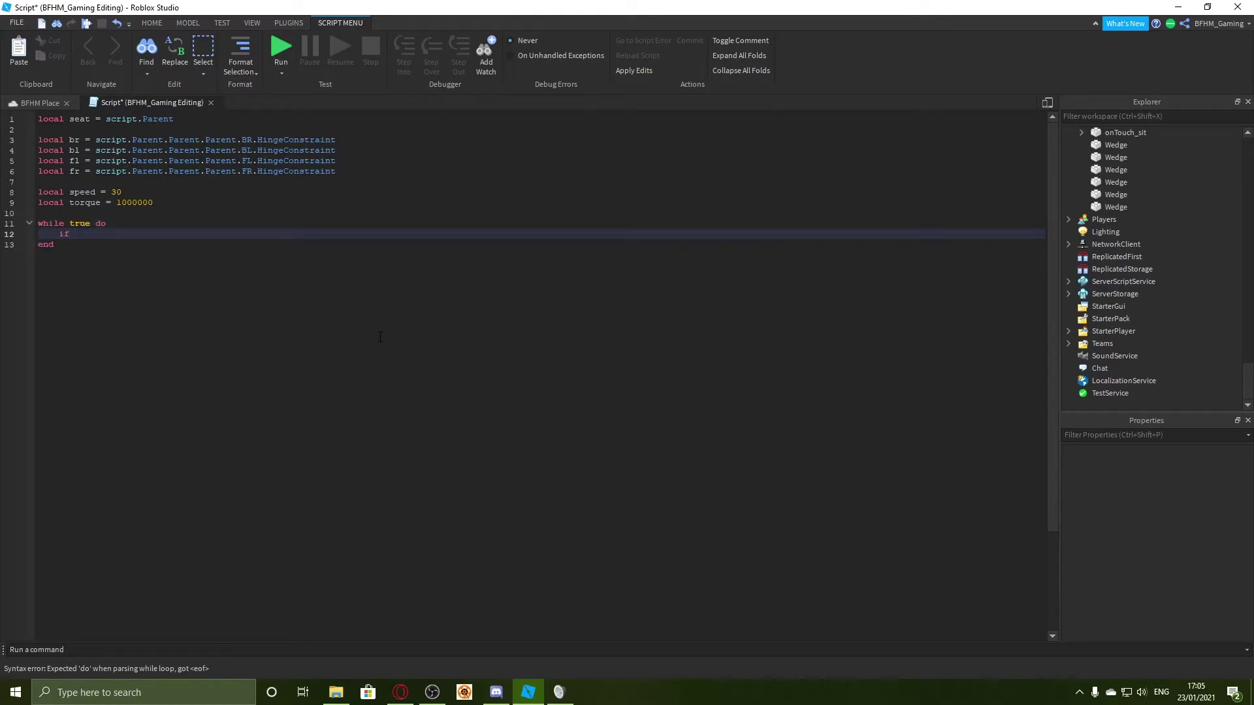
Step: Add an if block inside the loop that checks for seat.Throttle == 1
type("if script")
key("BackSpace")
key("BackSpace")
key("BackSpace")
type("s")
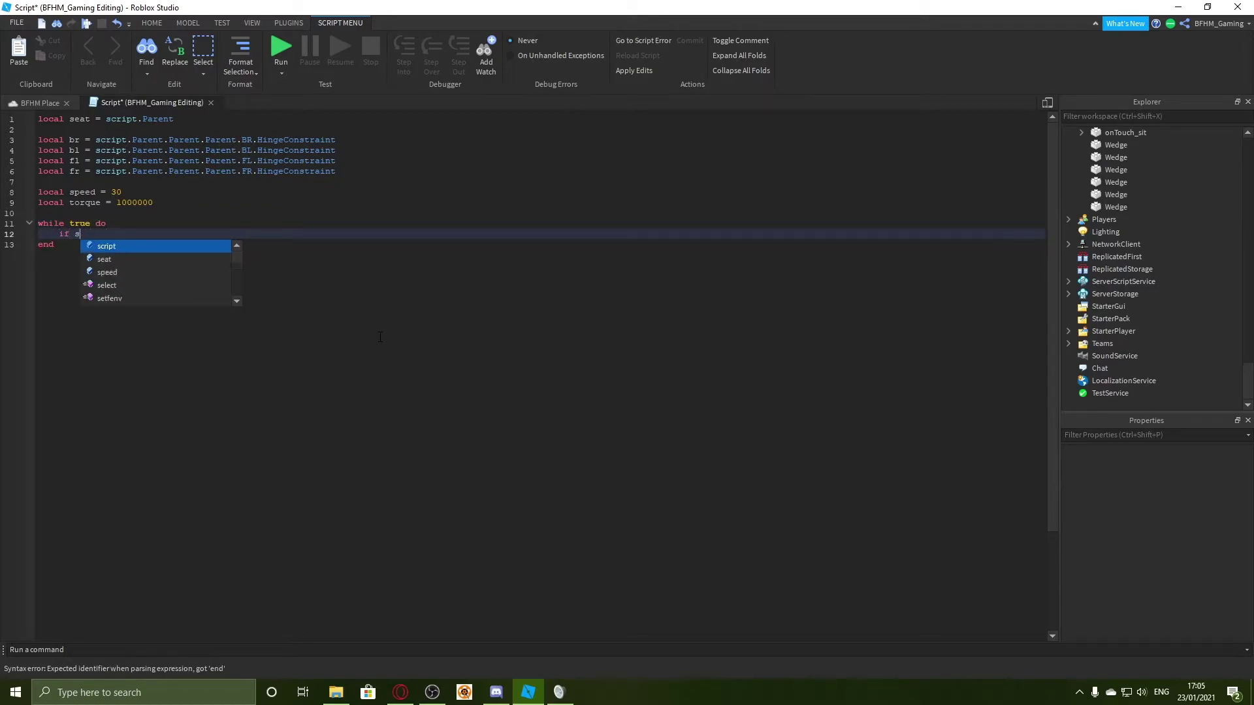
type("eat.Throttle")
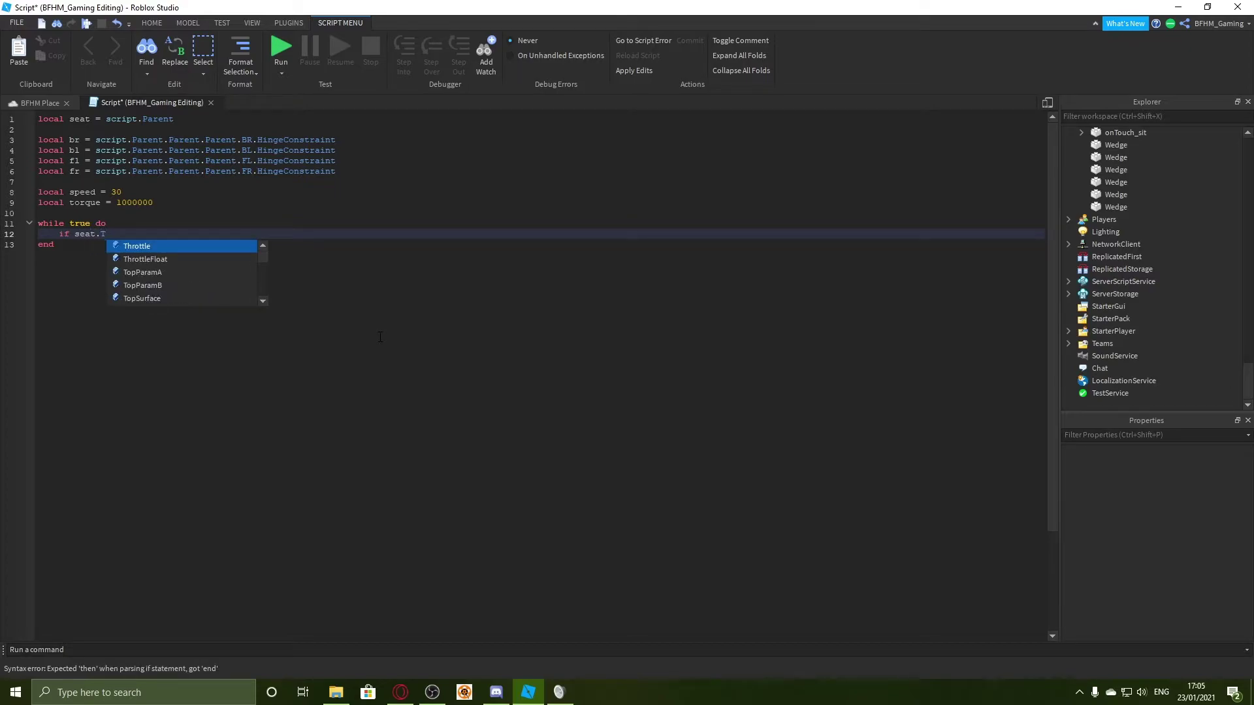
key("Tab")
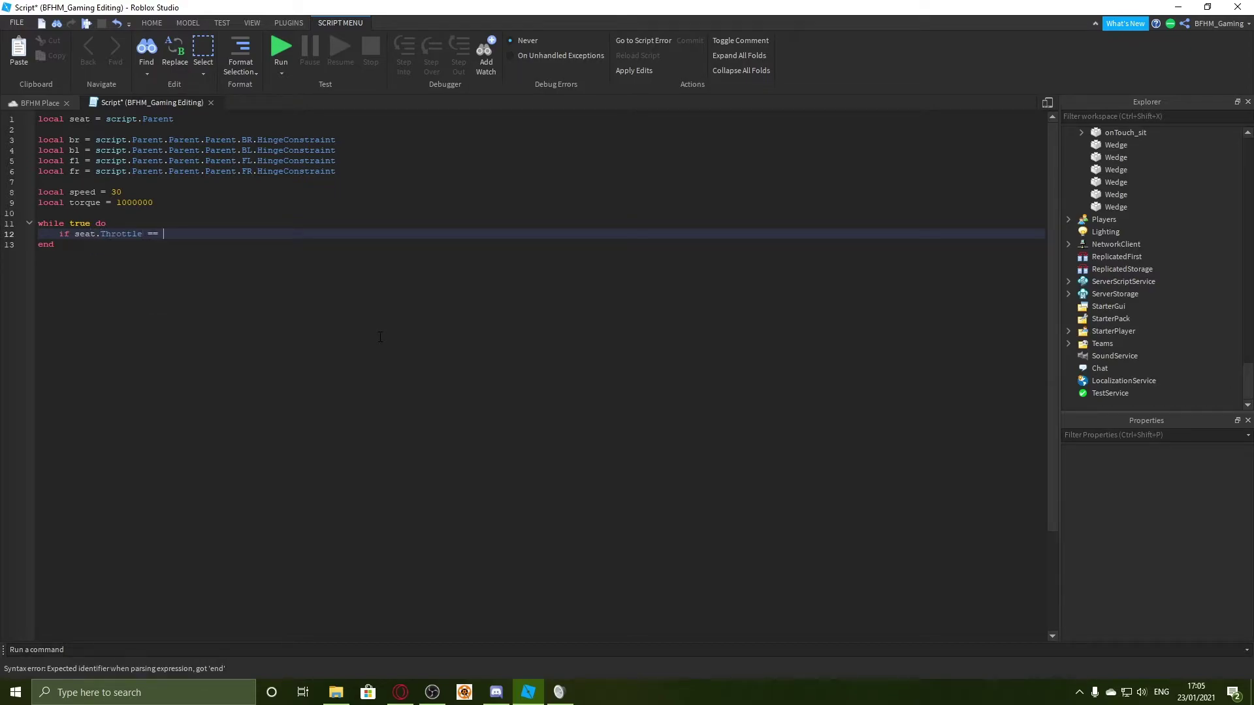
type("== 1 then")
key("Return")
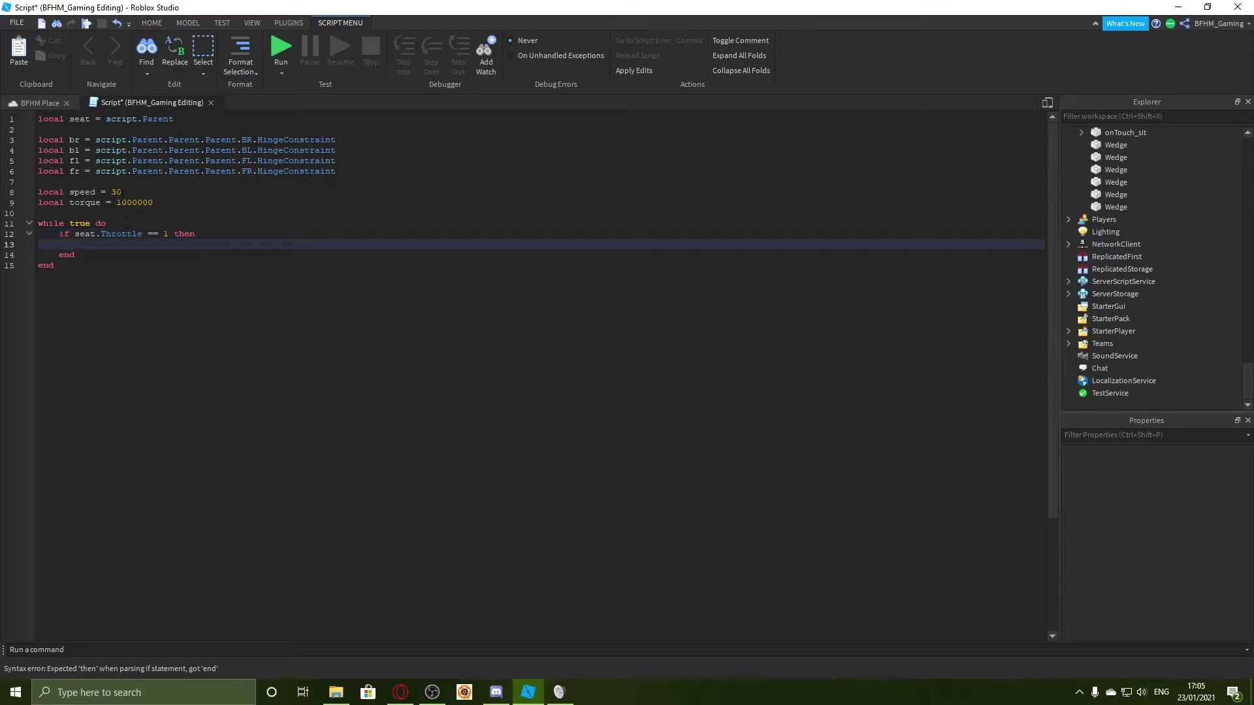
Step: Select the wheels' HingeConstraints together in the 3D view, starting with the one on BR
left_click(33, 103)
scroll(462, 499, "down", 8)
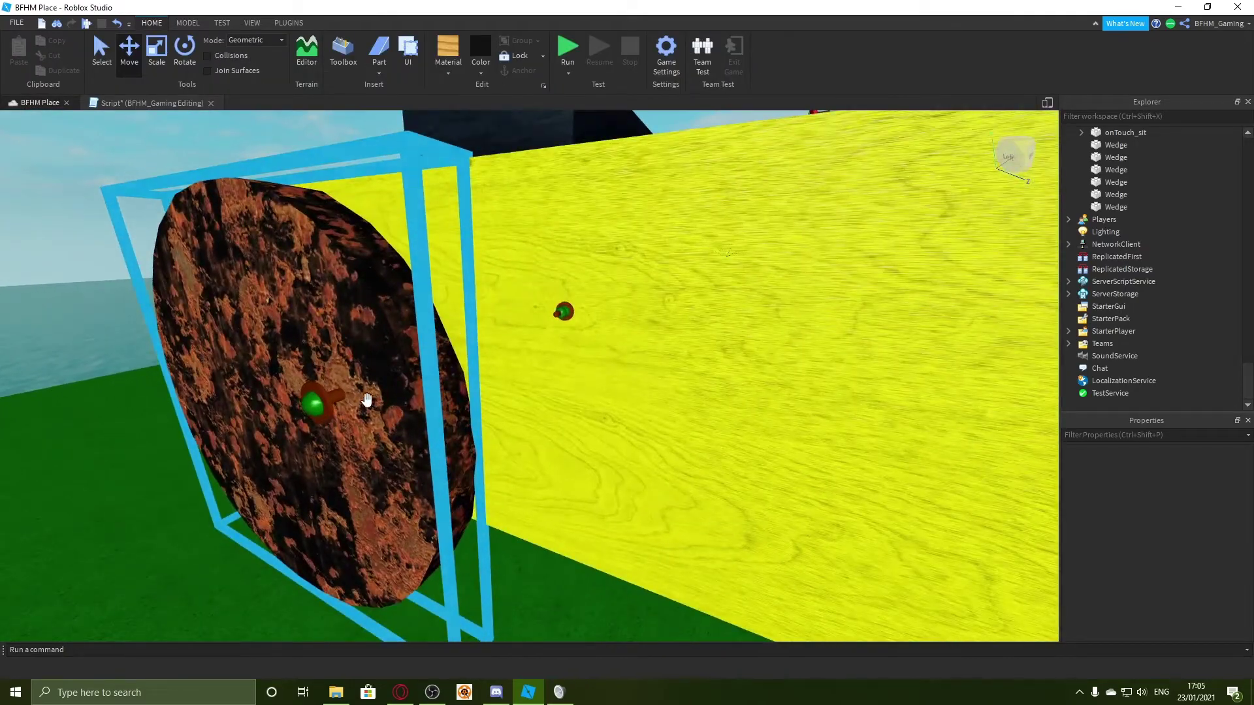
left_click(326, 398)
key("w")
key("e")
key("d")
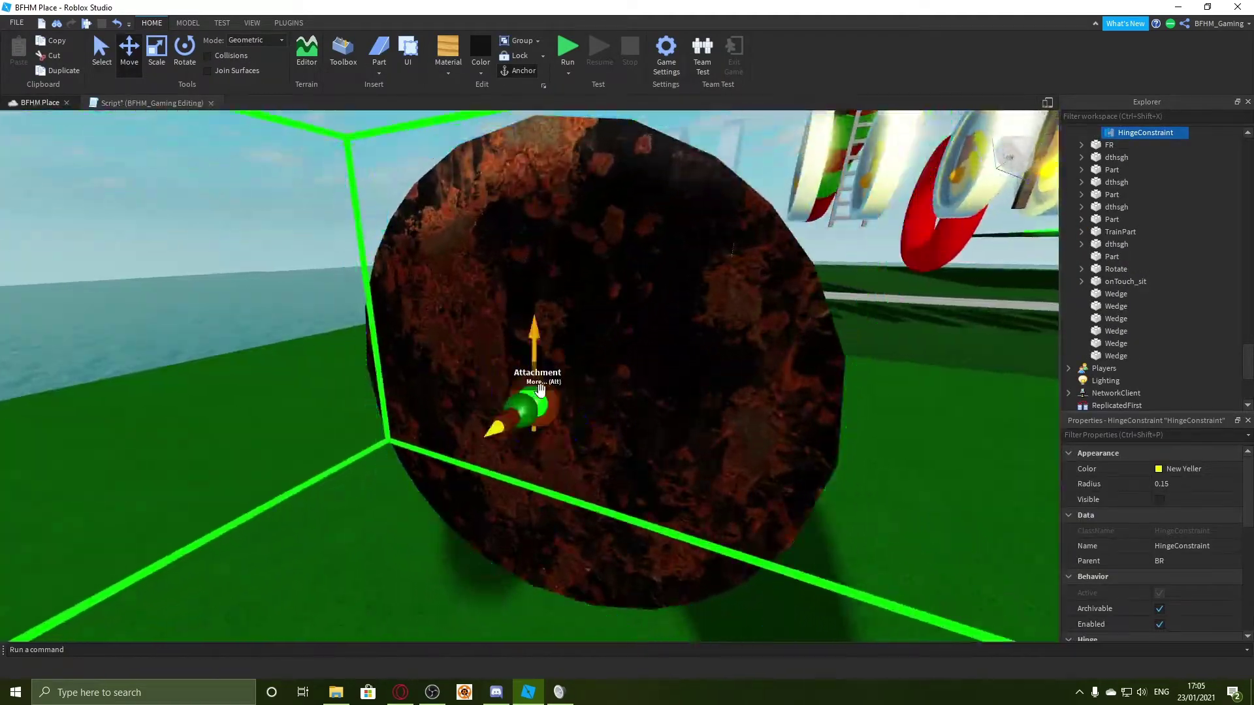
left_click(540, 390, "ctrl")
key("d")
right_click_drag(541, 390, 496, 411)
key("s")
Step: Run a test simulation of the place to observe the car, and stop it
key("F5")
key("d")
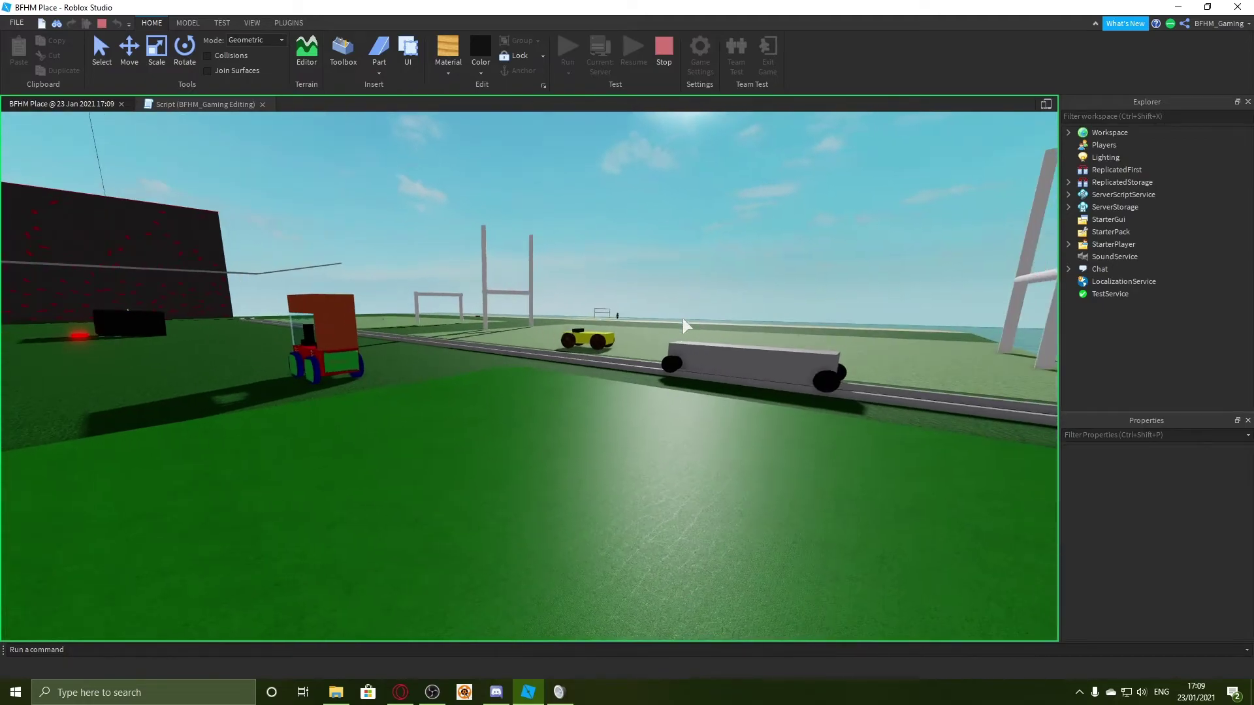
left_click(661, 56)
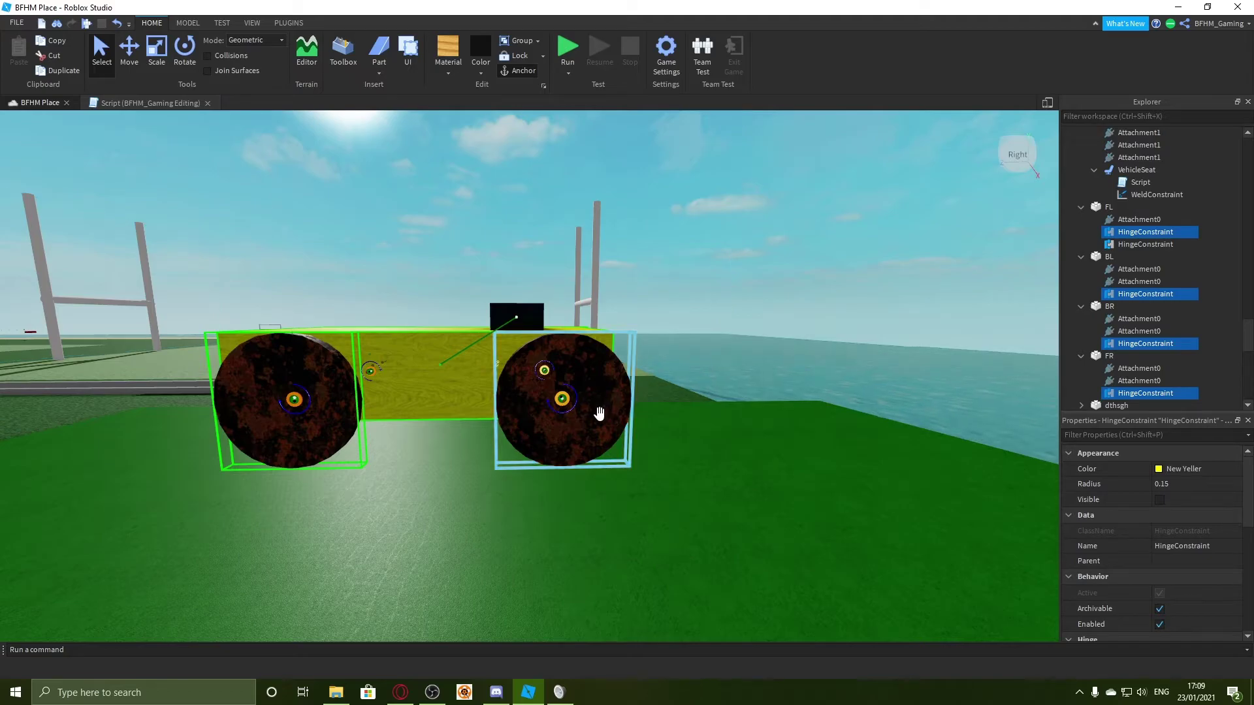
Step: Set AngularVelocity to 0 on the four selected wheel HingeConstraints
scroll(1192, 537, "down", 4)
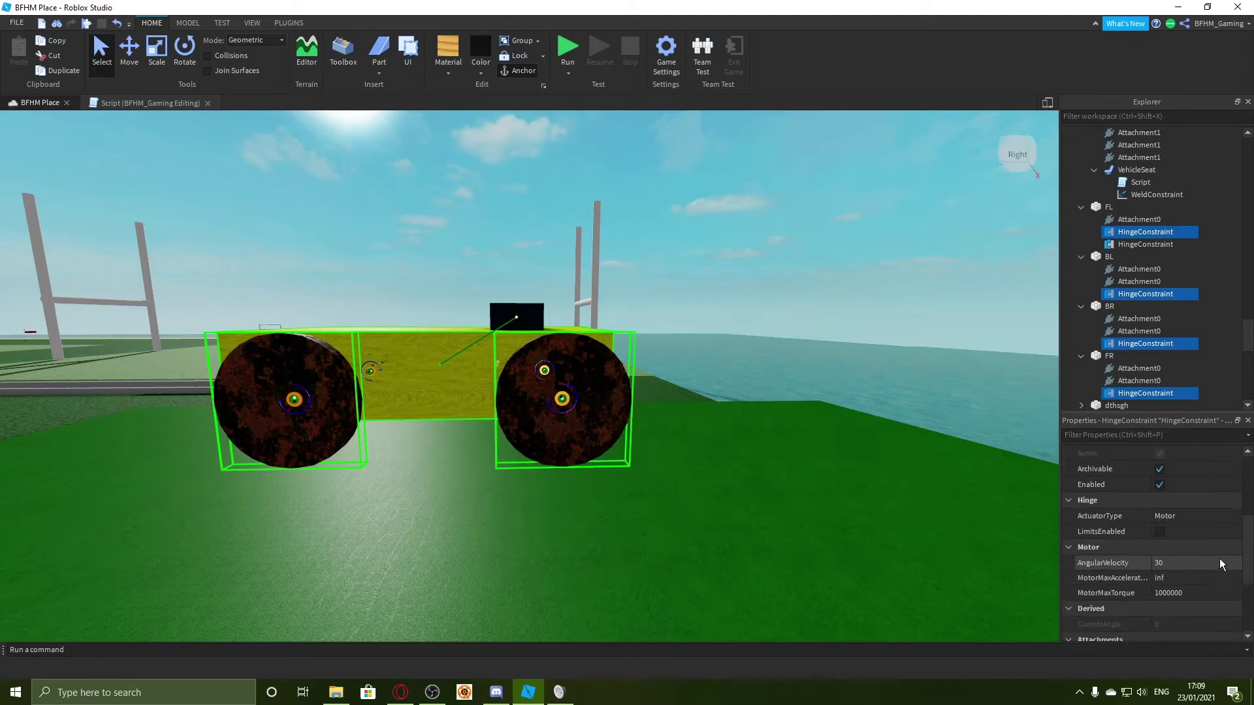
left_click(1188, 516)
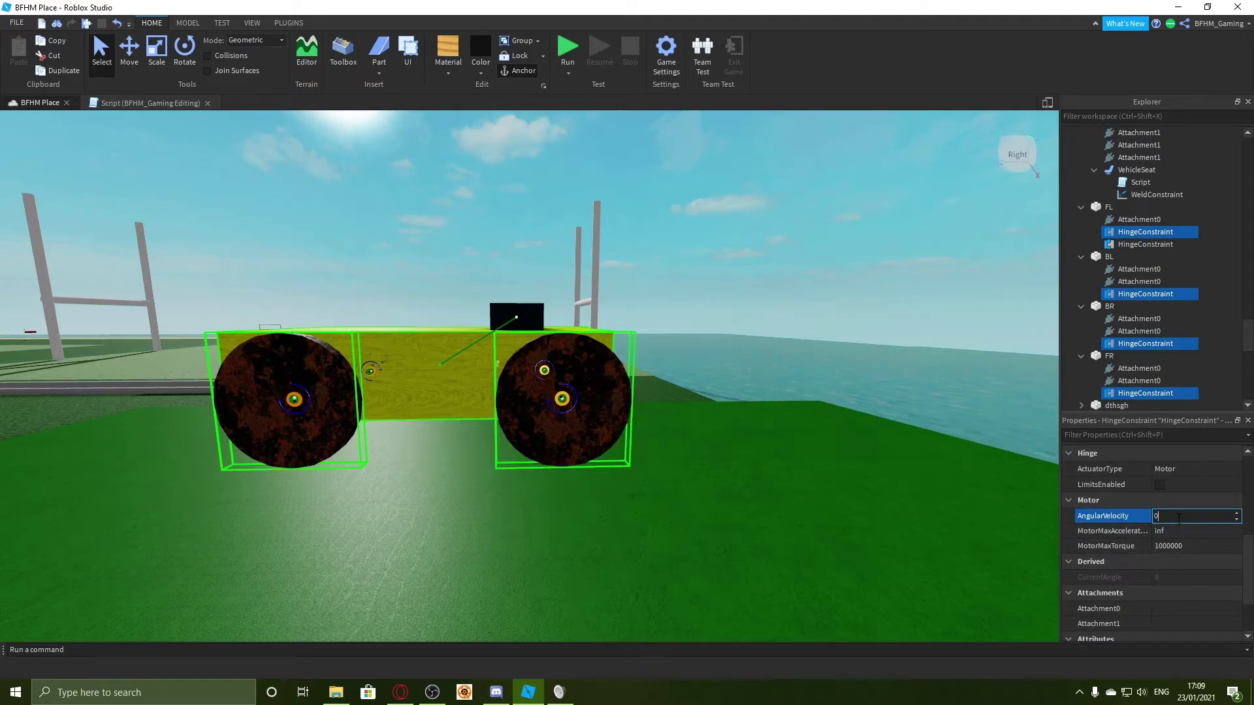
right_click_drag(655, 307, 412, 243)
scroll(392, 229, "down", 3)
scroll(679, 352, "down", 2)
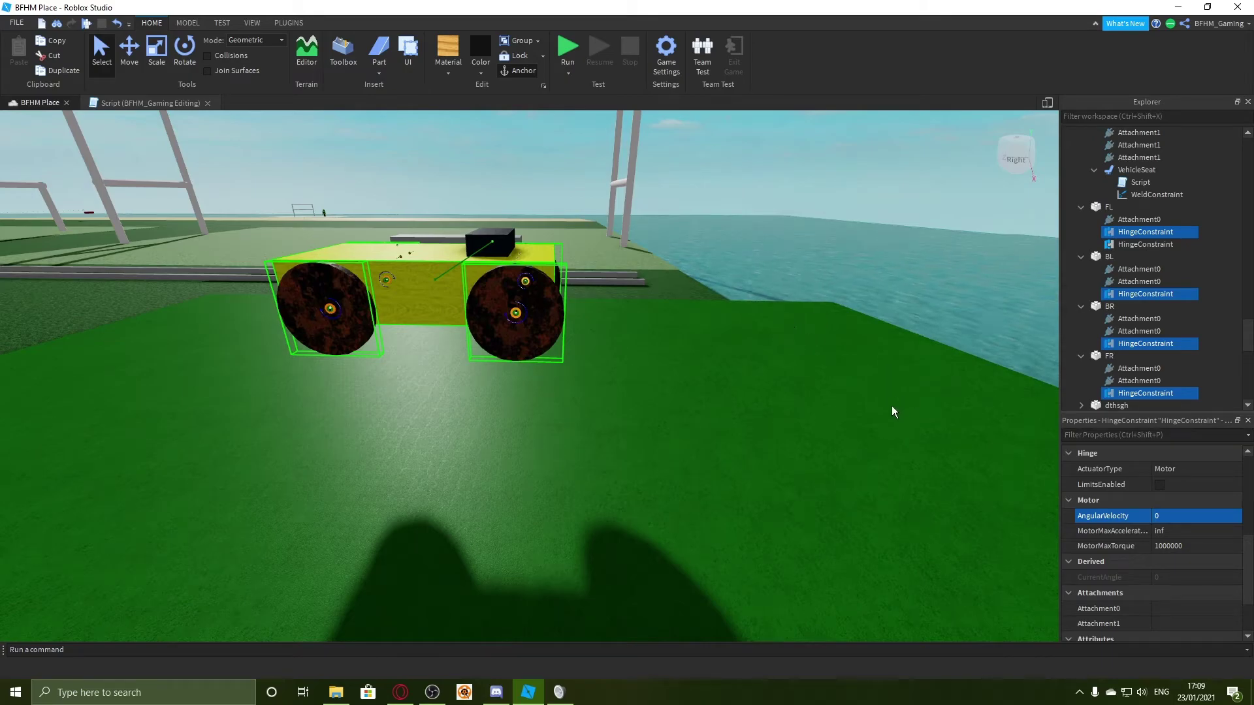
Step: Assign speed to br.AngularVelocity inside the script's throttle condition and add a new line below it
left_click(128, 105)
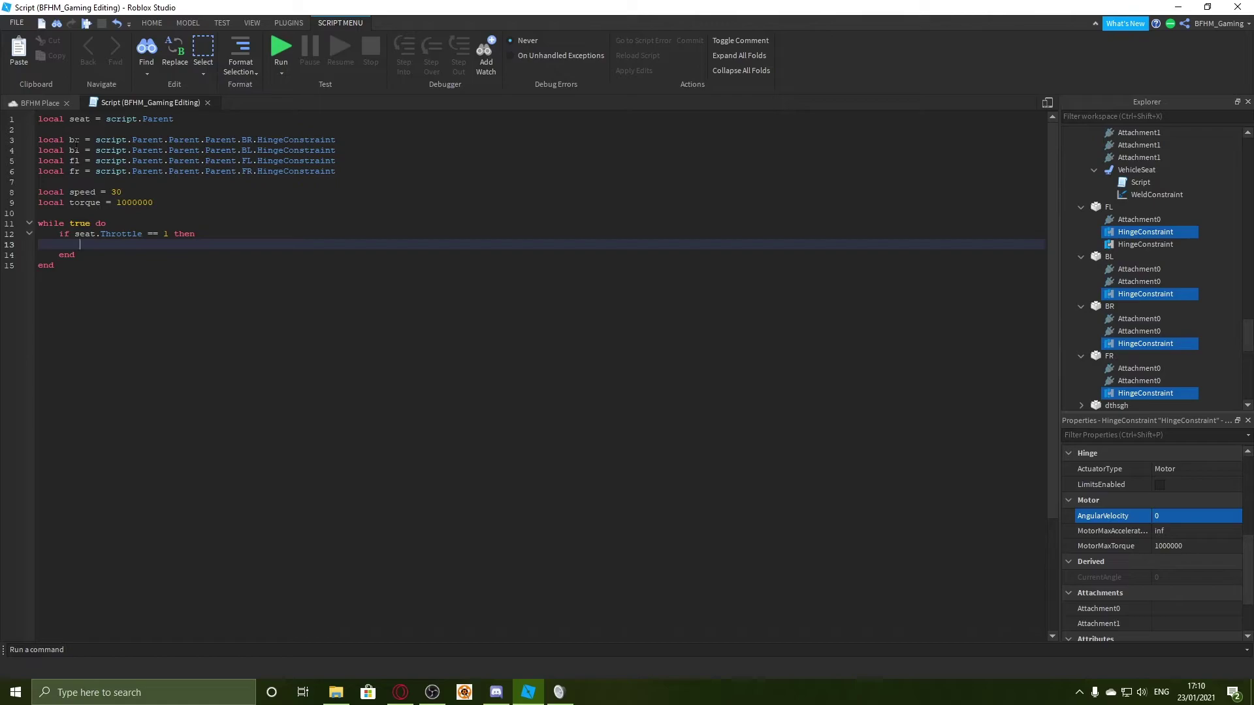
type("br")
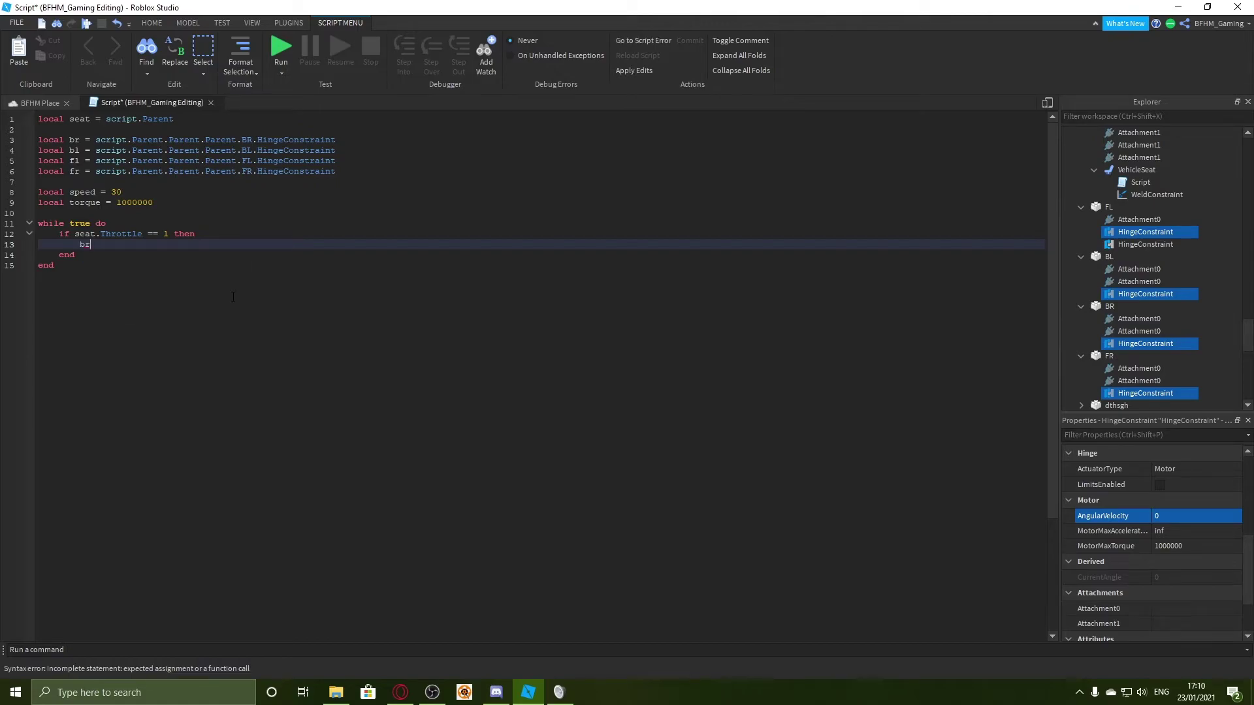
type(".A")
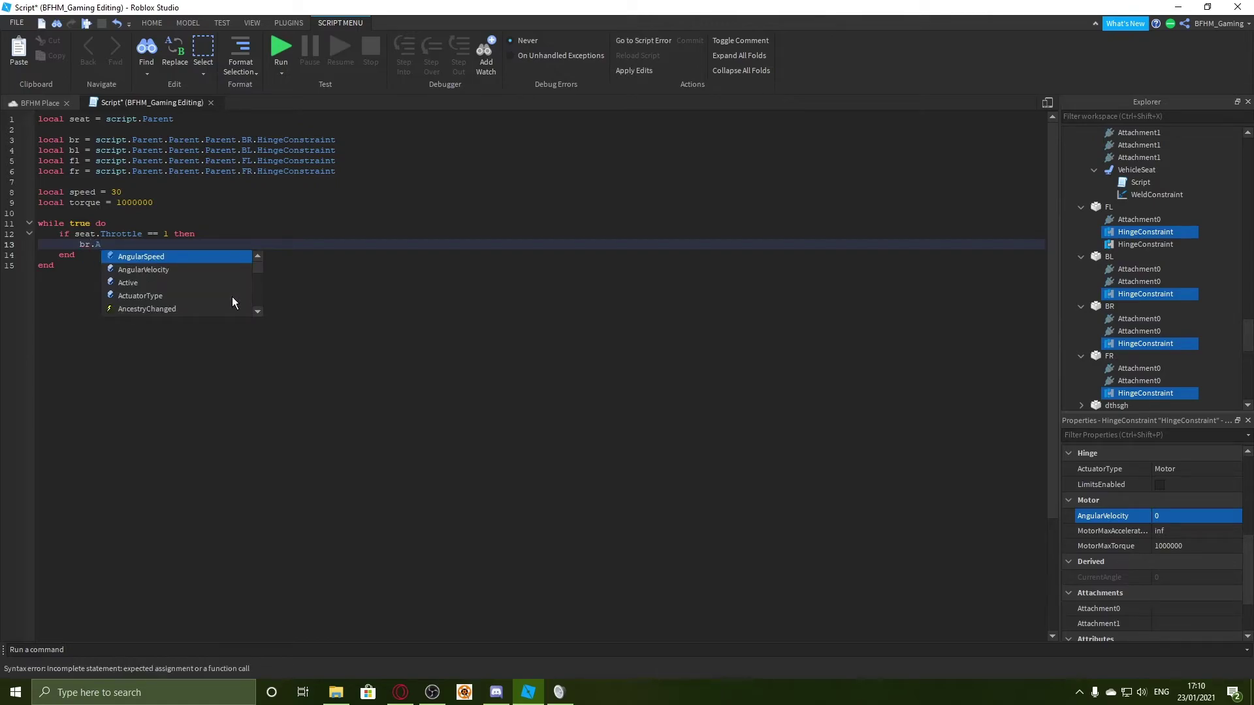
key("Down")
key("Return")
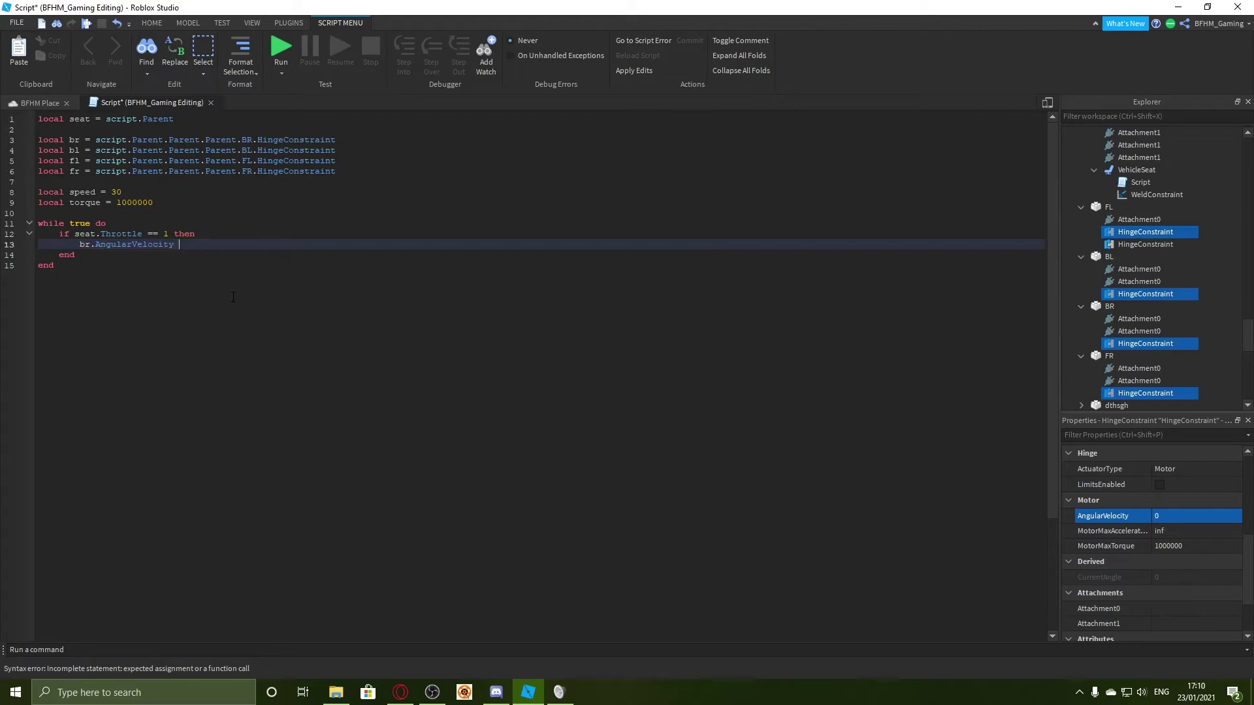
type("= s")
key("Down")
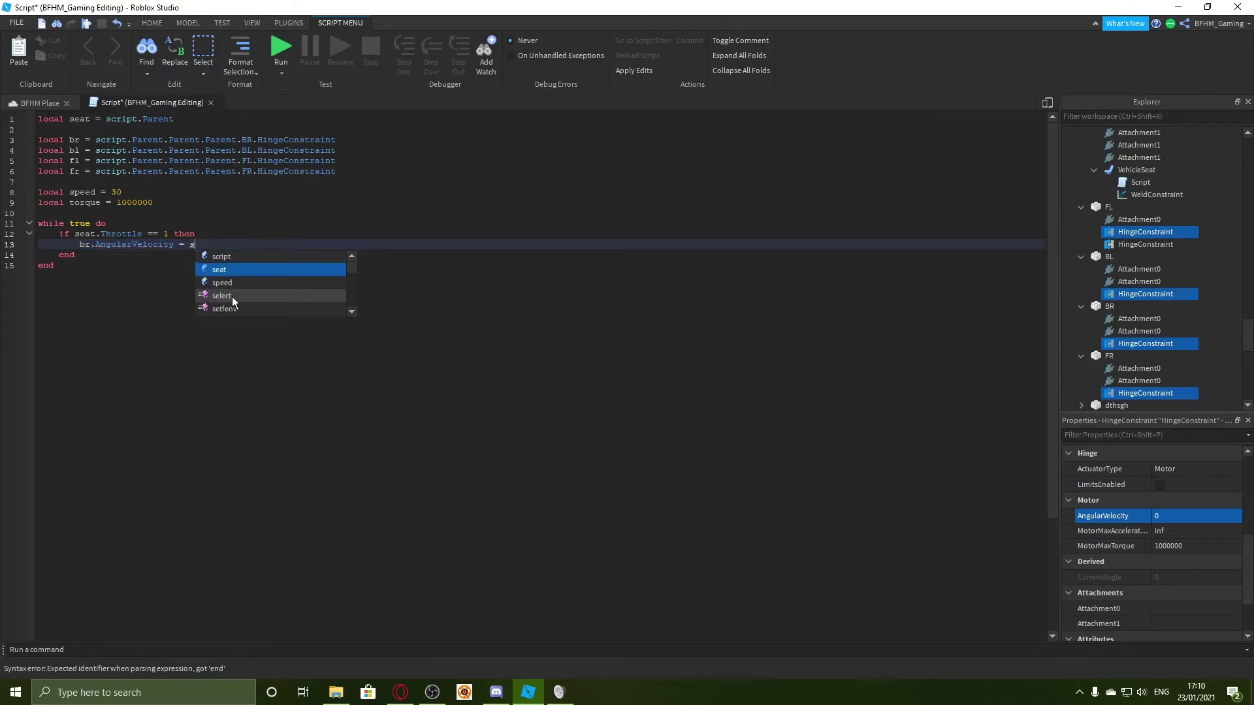
key("Down")
key("Return")
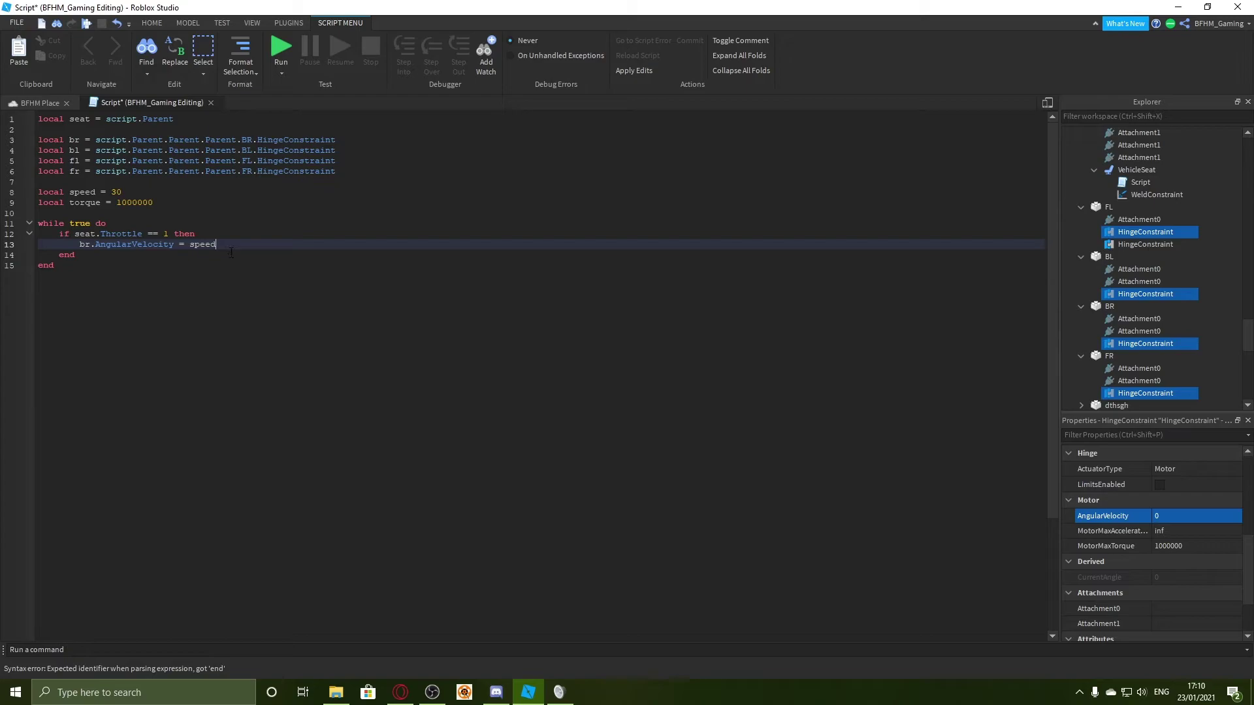
key("Return")
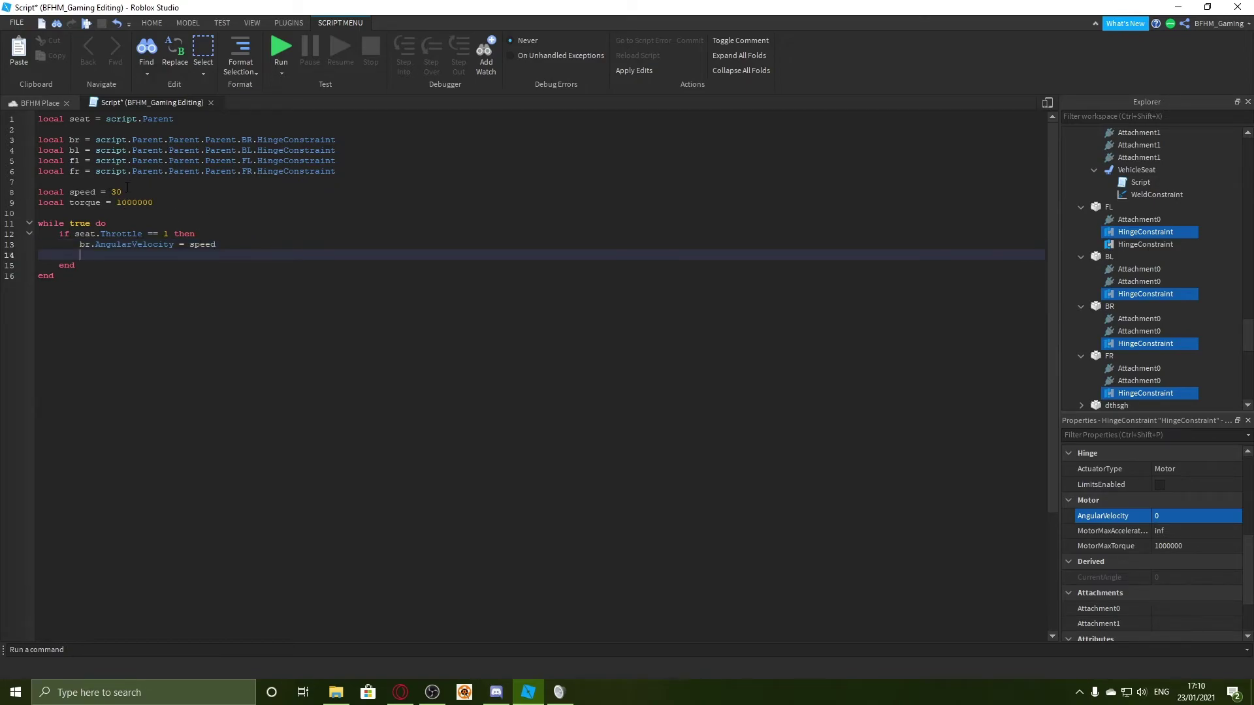
Step: Copy the br.AngularVelocity = speed line and paste it three times below the original
left_click_drag(235, 247, 82, 244)
key("ctrl+c")
left_click(95, 255)
key("ctrl+v")
key("Return")
key("ctrl+v")
key("Return")
key("ctrl+v")
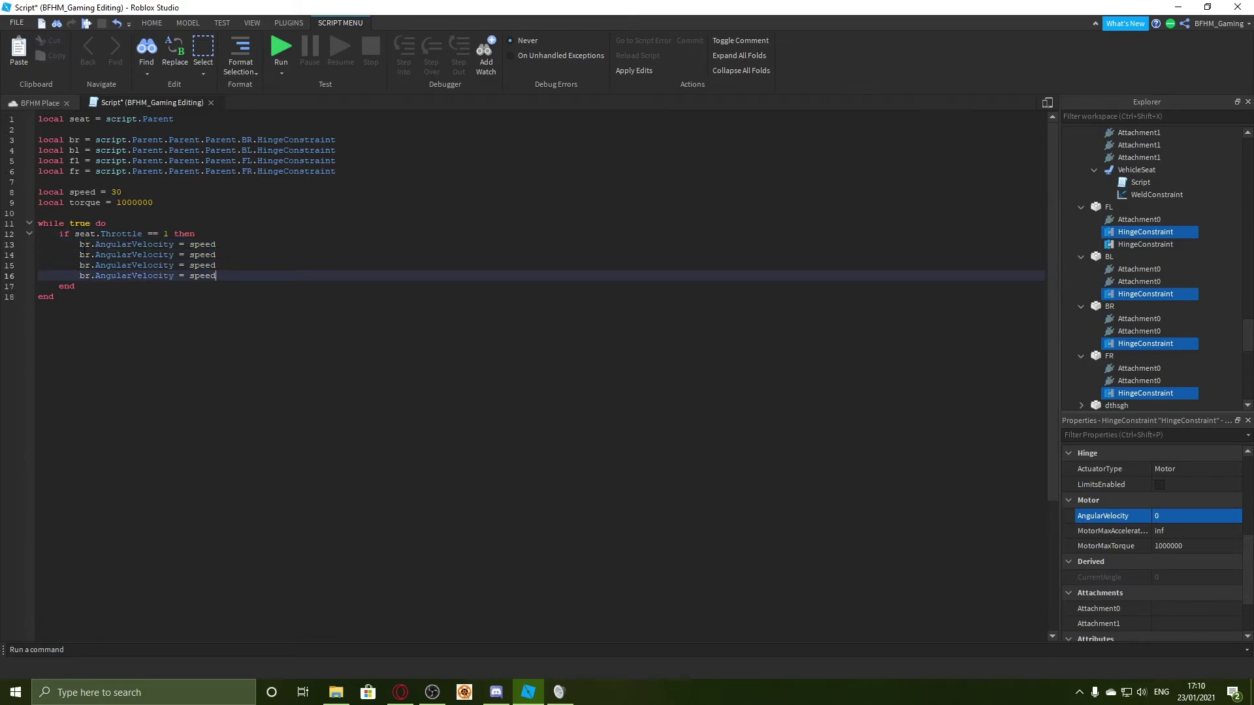
Step: Change br to bl, fl and fr in the three pasted AngularVelocity lines, in that order
left_click(85, 254)
type("bl")
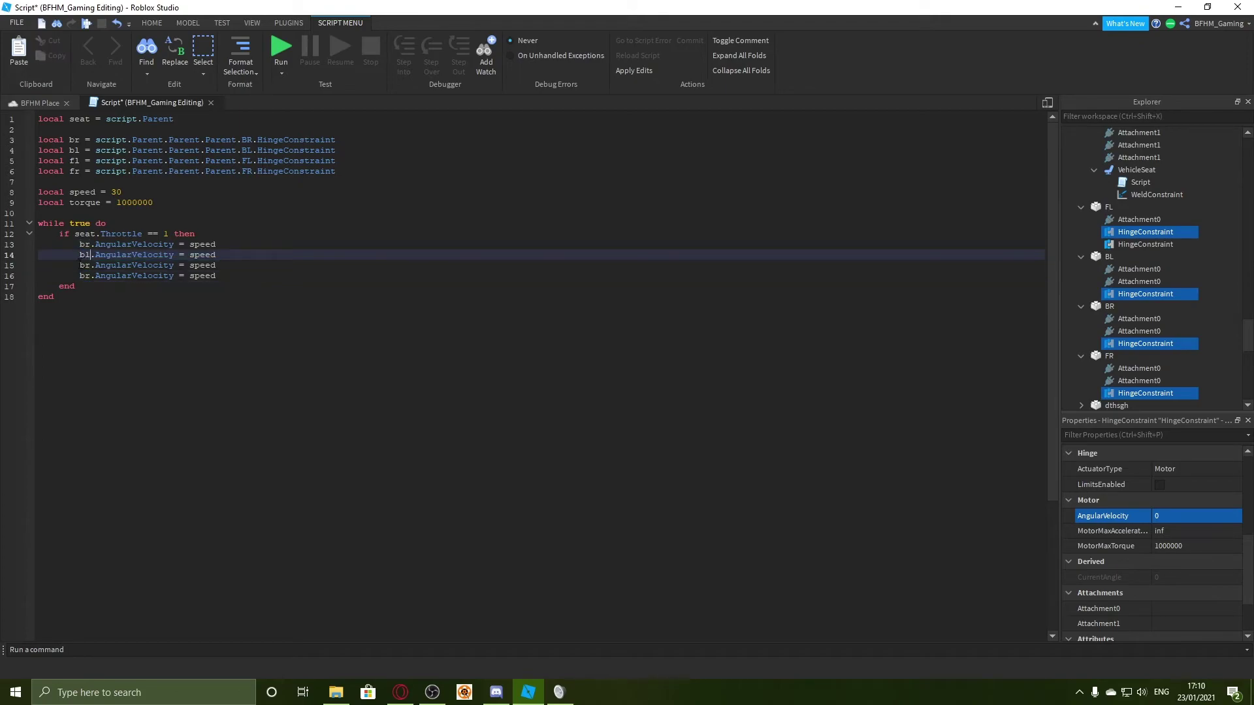
double_click(85, 265)
type("fl")
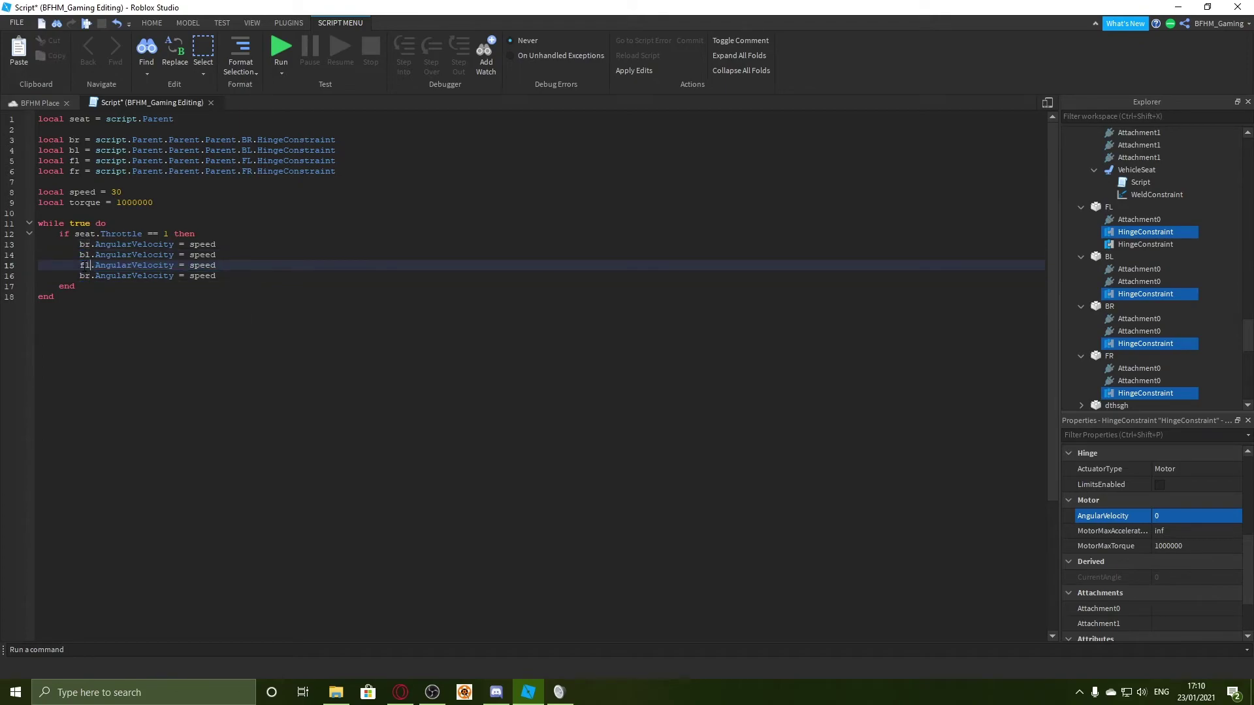
left_click(83, 275)
type("fr")
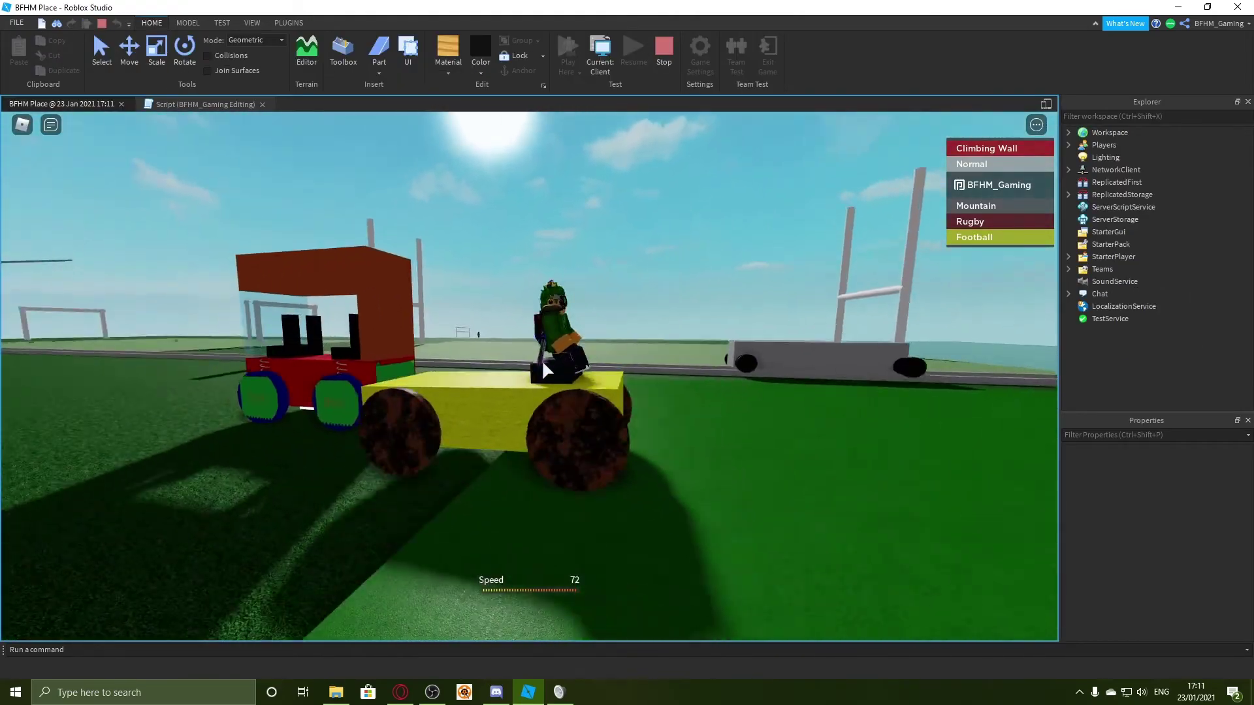
Step: Drive the yellow car forward in the playtest to check its throttle response
key("w")
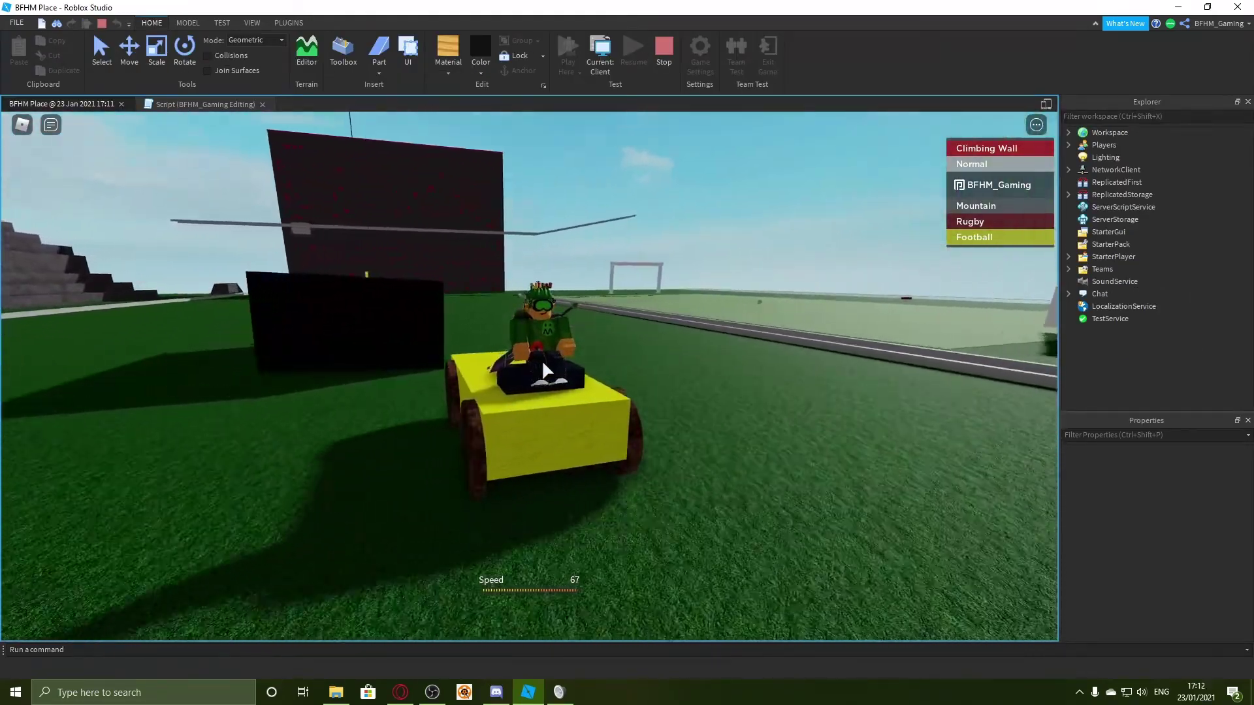
right_click_drag(543, 363, 543, 363)
key("w")
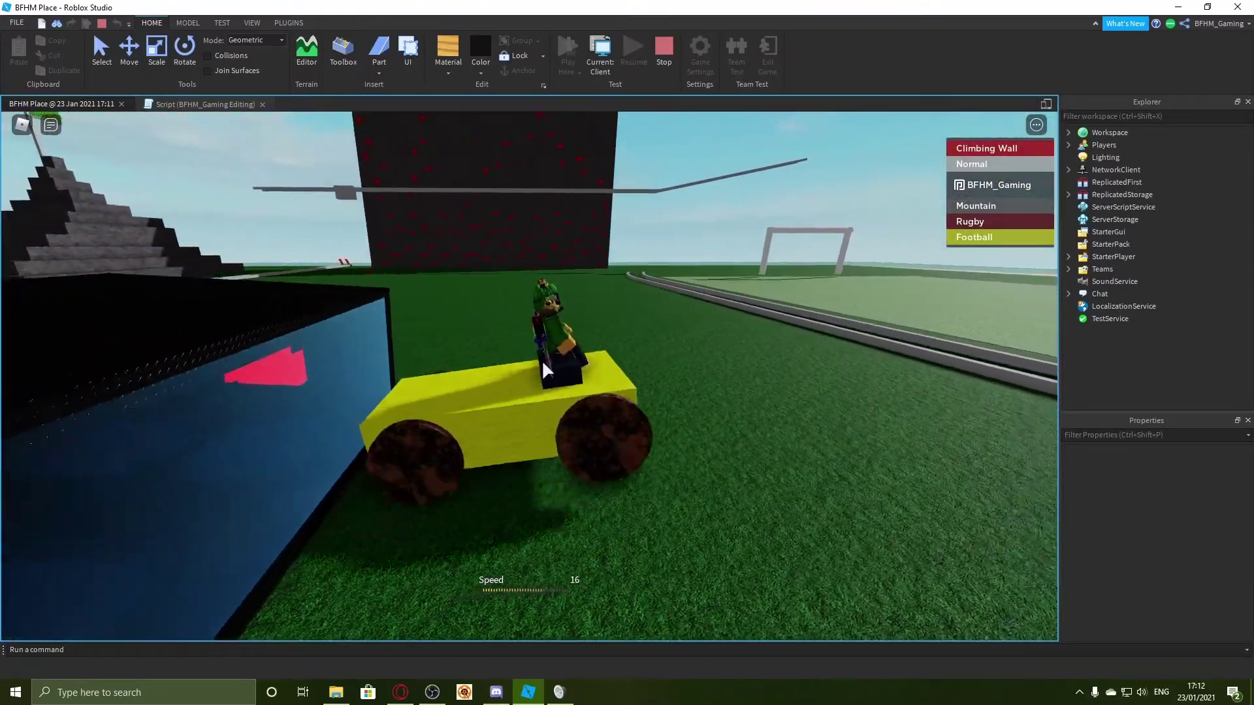
key("w")
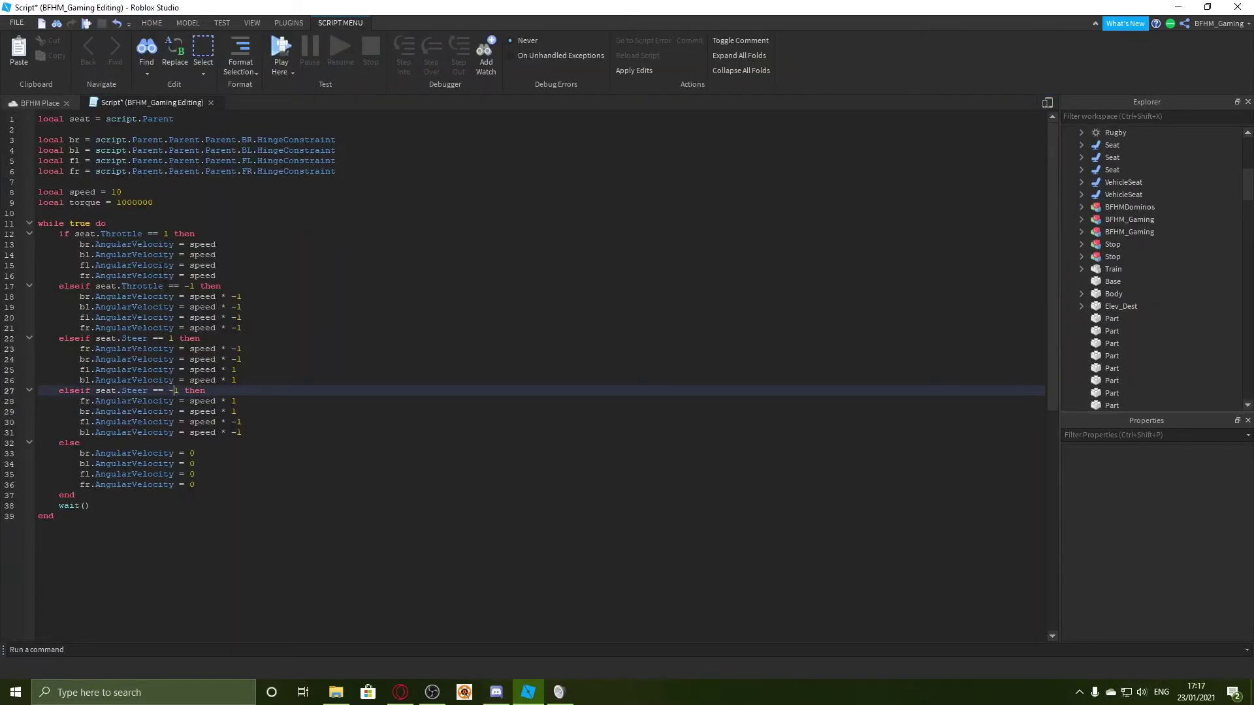
Step: Playtest the place from the current view and drive the car, steering it both ways
left_click(11, 104)
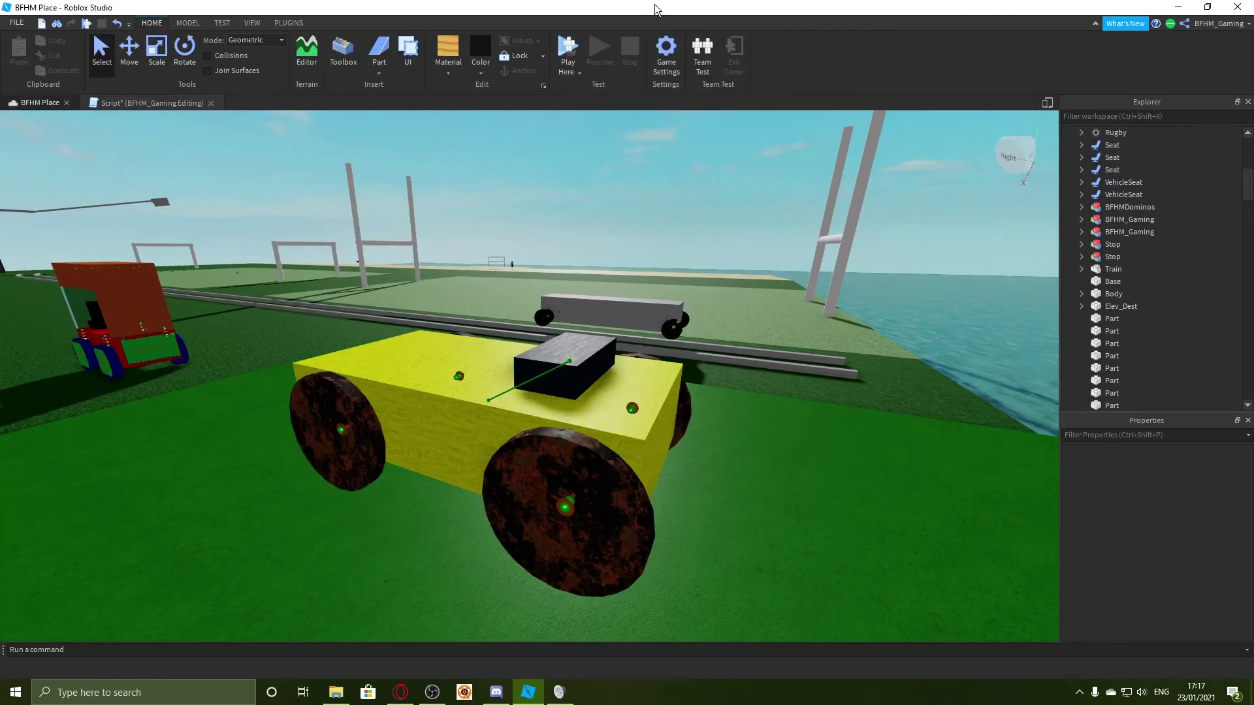
left_click(581, 43)
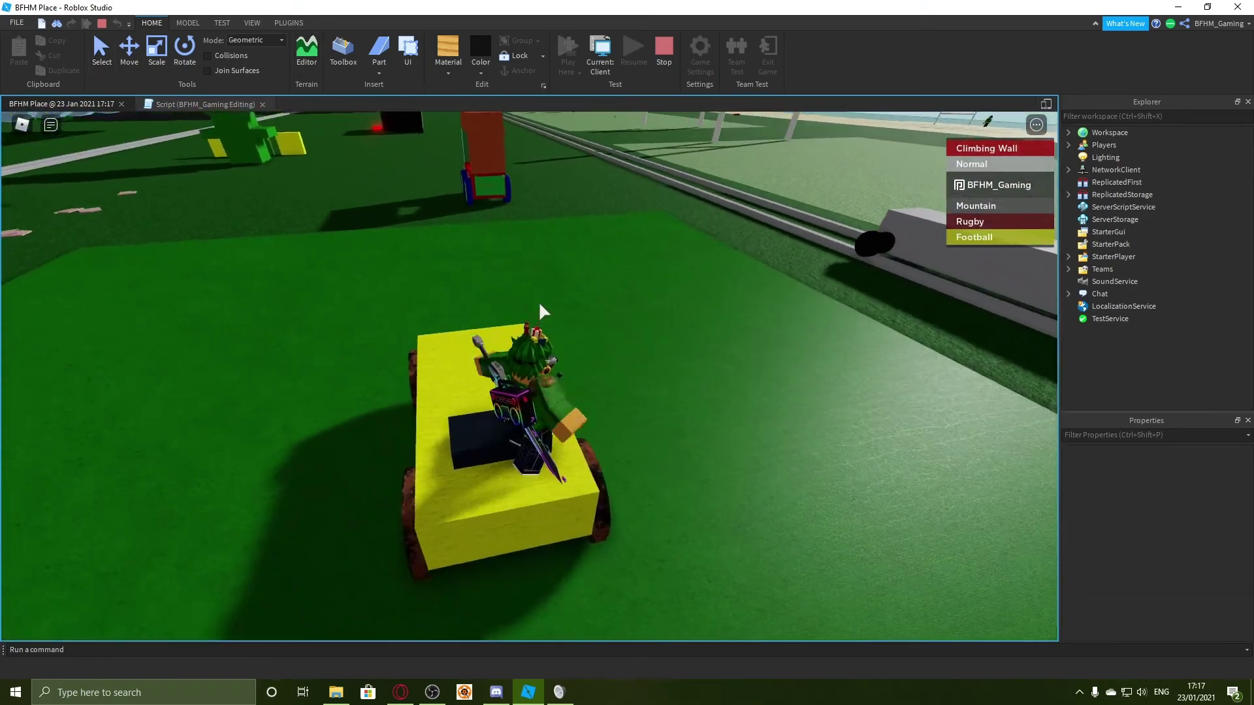
key("w")
key("d")
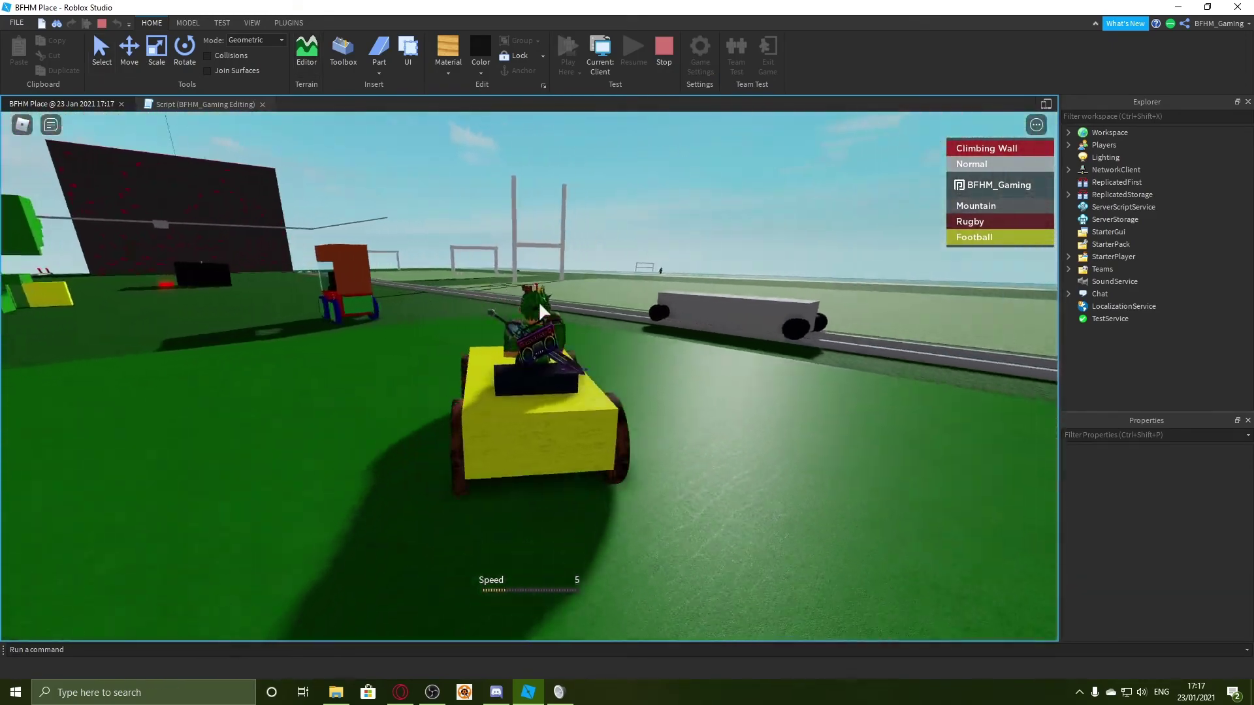
key("w")
key("a")
key("w")
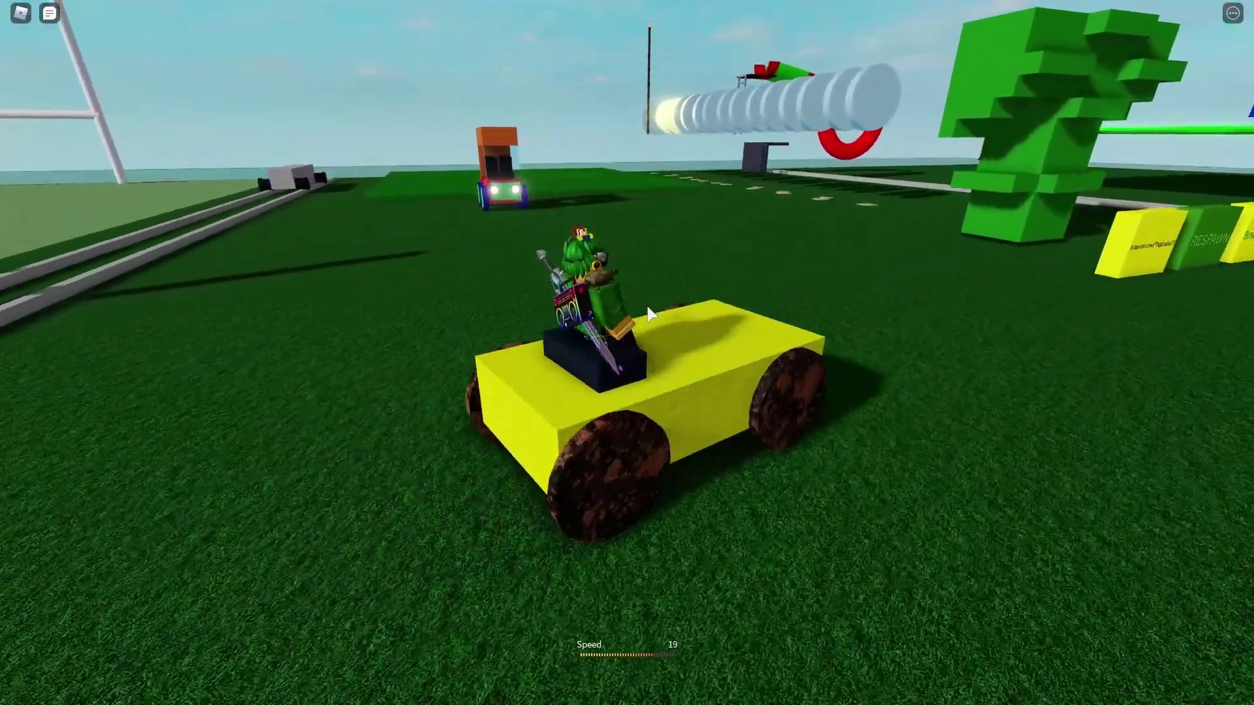
key("d")
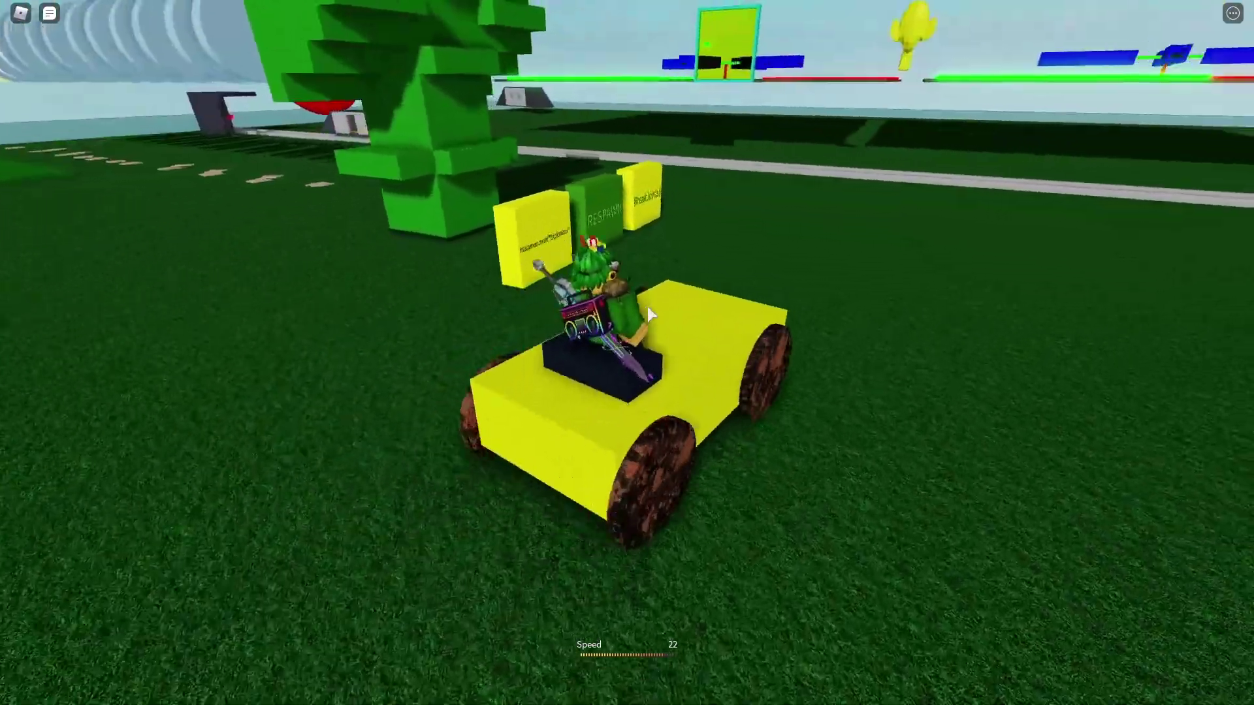
key("a")
right_click_drag(648, 307, 647, 307)
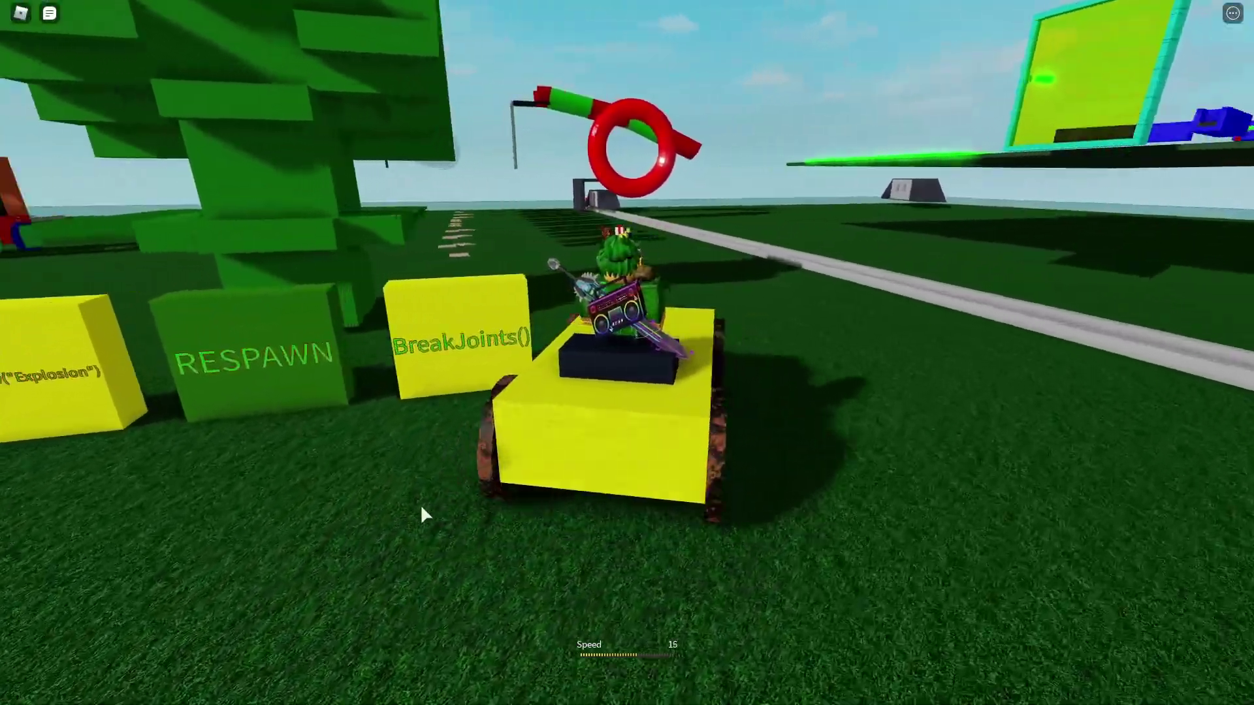
key("a")
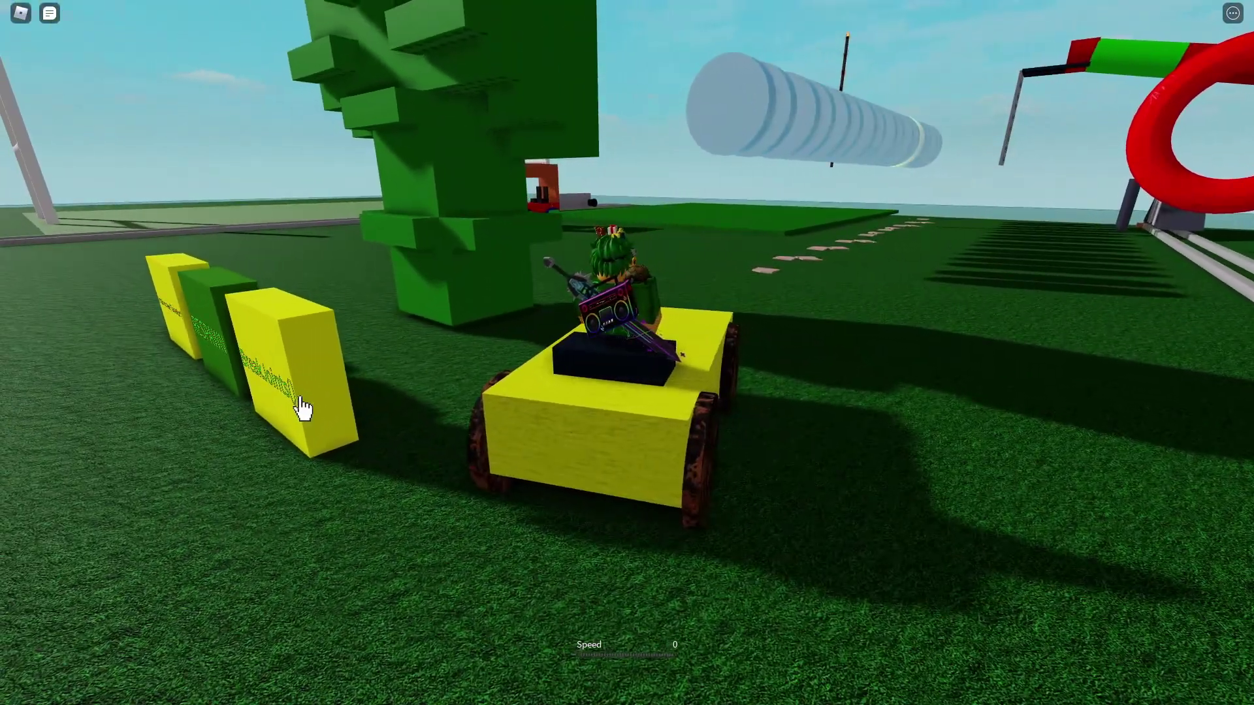
Step: Trigger the BreakJoints() block near the tree and drive the car forward beside the fallen pieces
left_click(303, 408)
key("a")
right_click_drag(560, 331, 562, 335)
key("w")
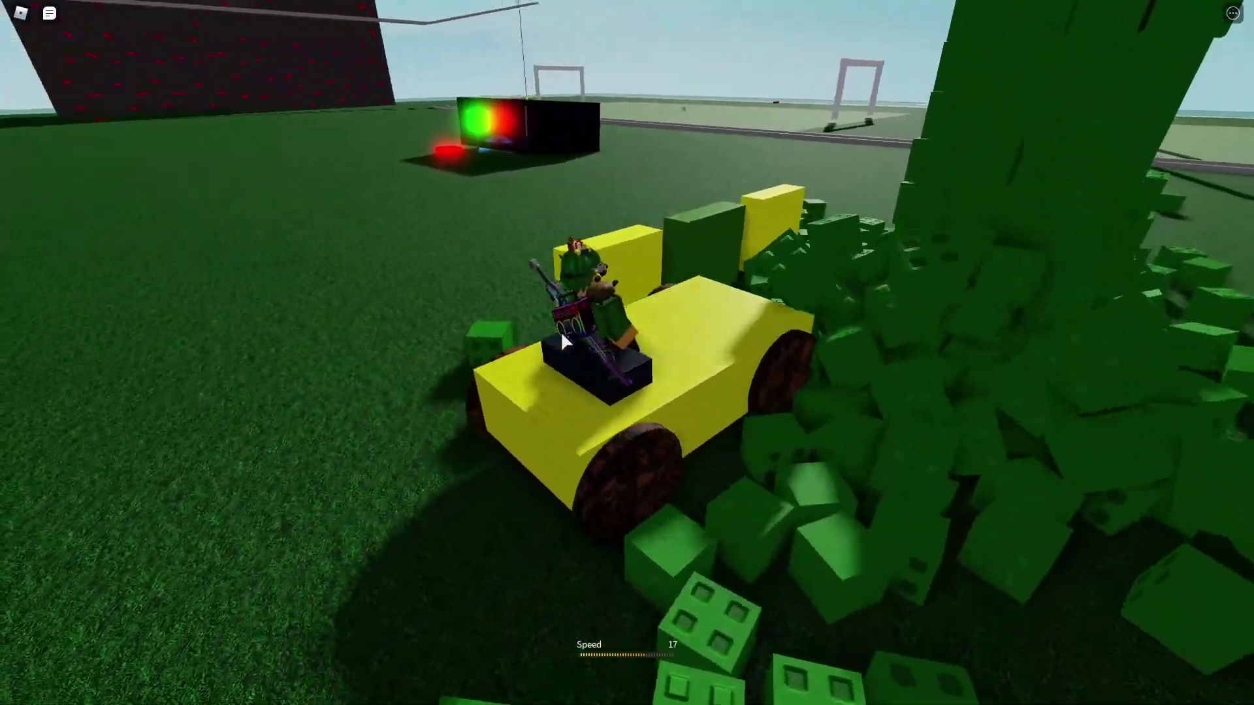